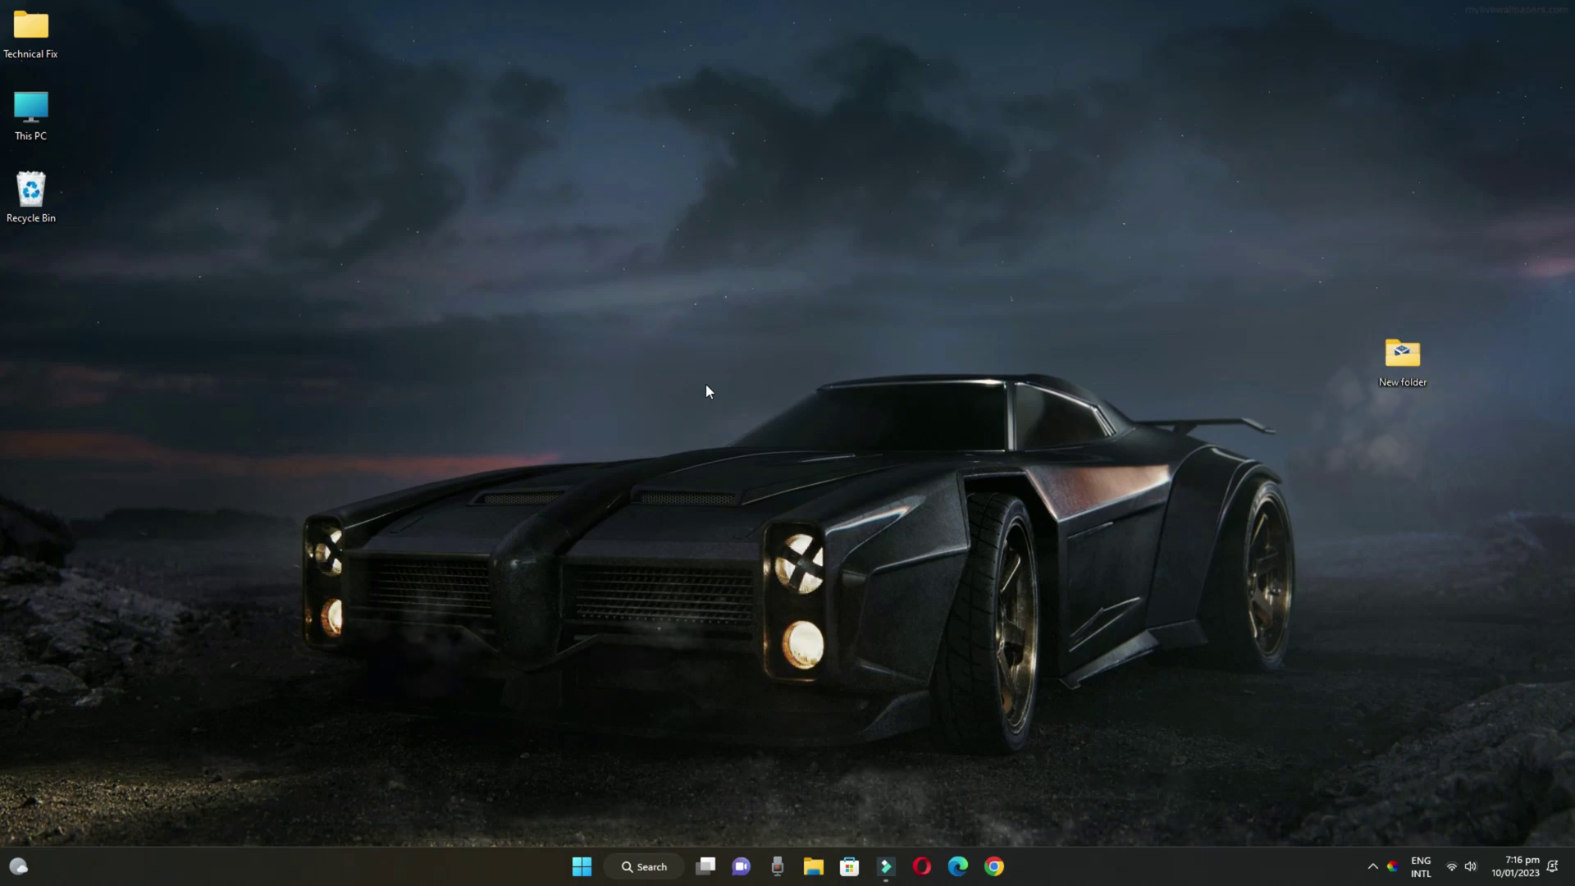
Search Google for 'kali' in Chrome and open the kali.org Get Kali download page
{"action": "left_click", "coordinate": [1000, 866]}
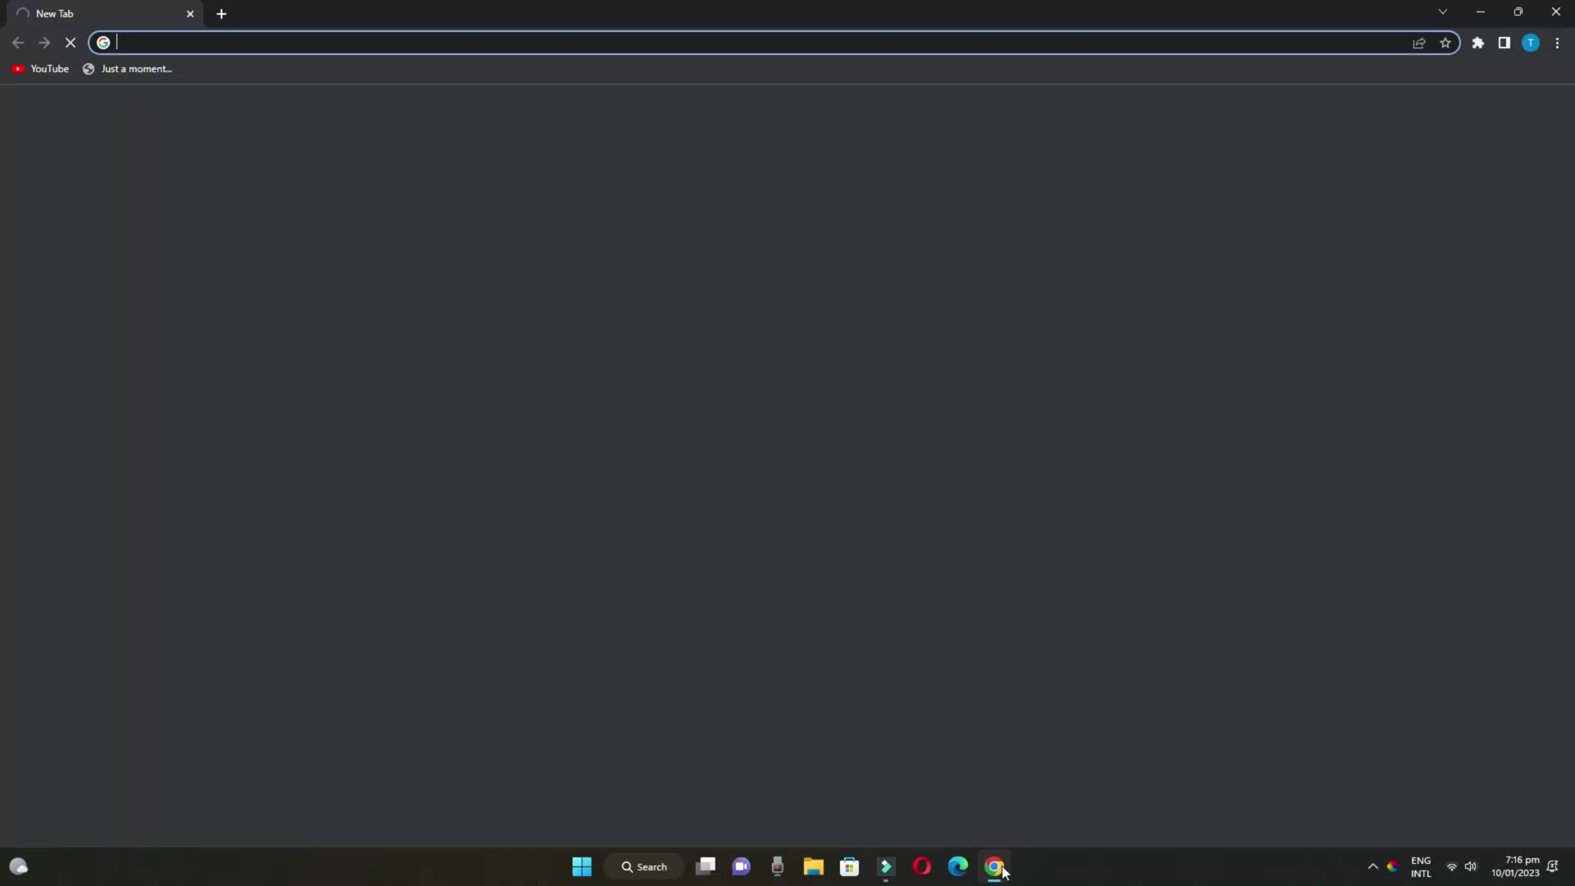
{"action": "type", "text": "kali"}
{"action": "key", "text": "Return"}
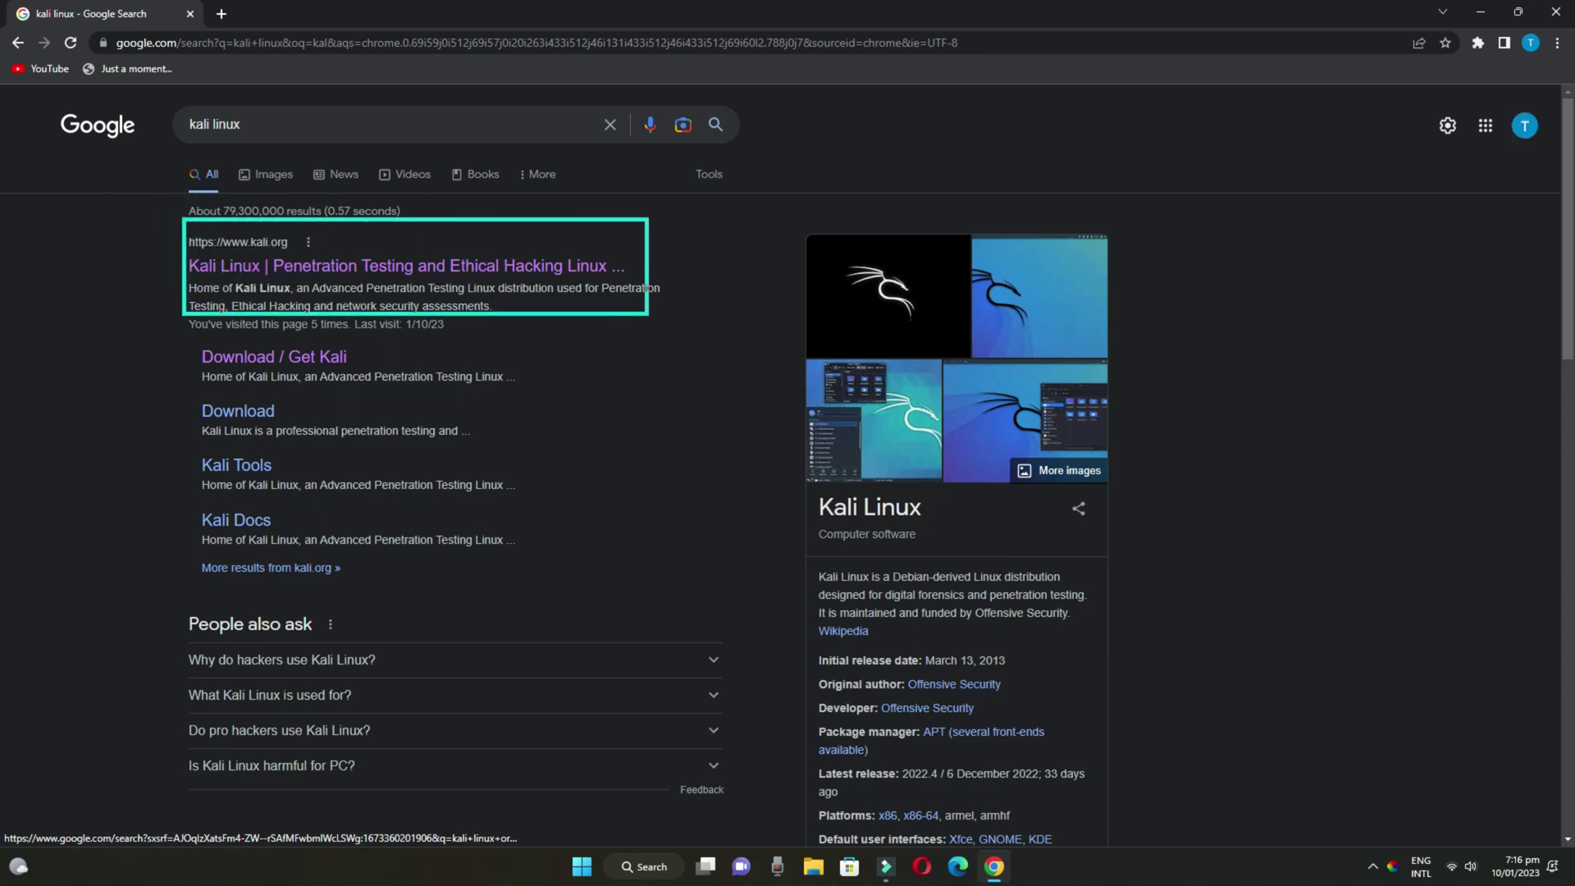
{"action": "left_click", "coordinate": [494, 266]}
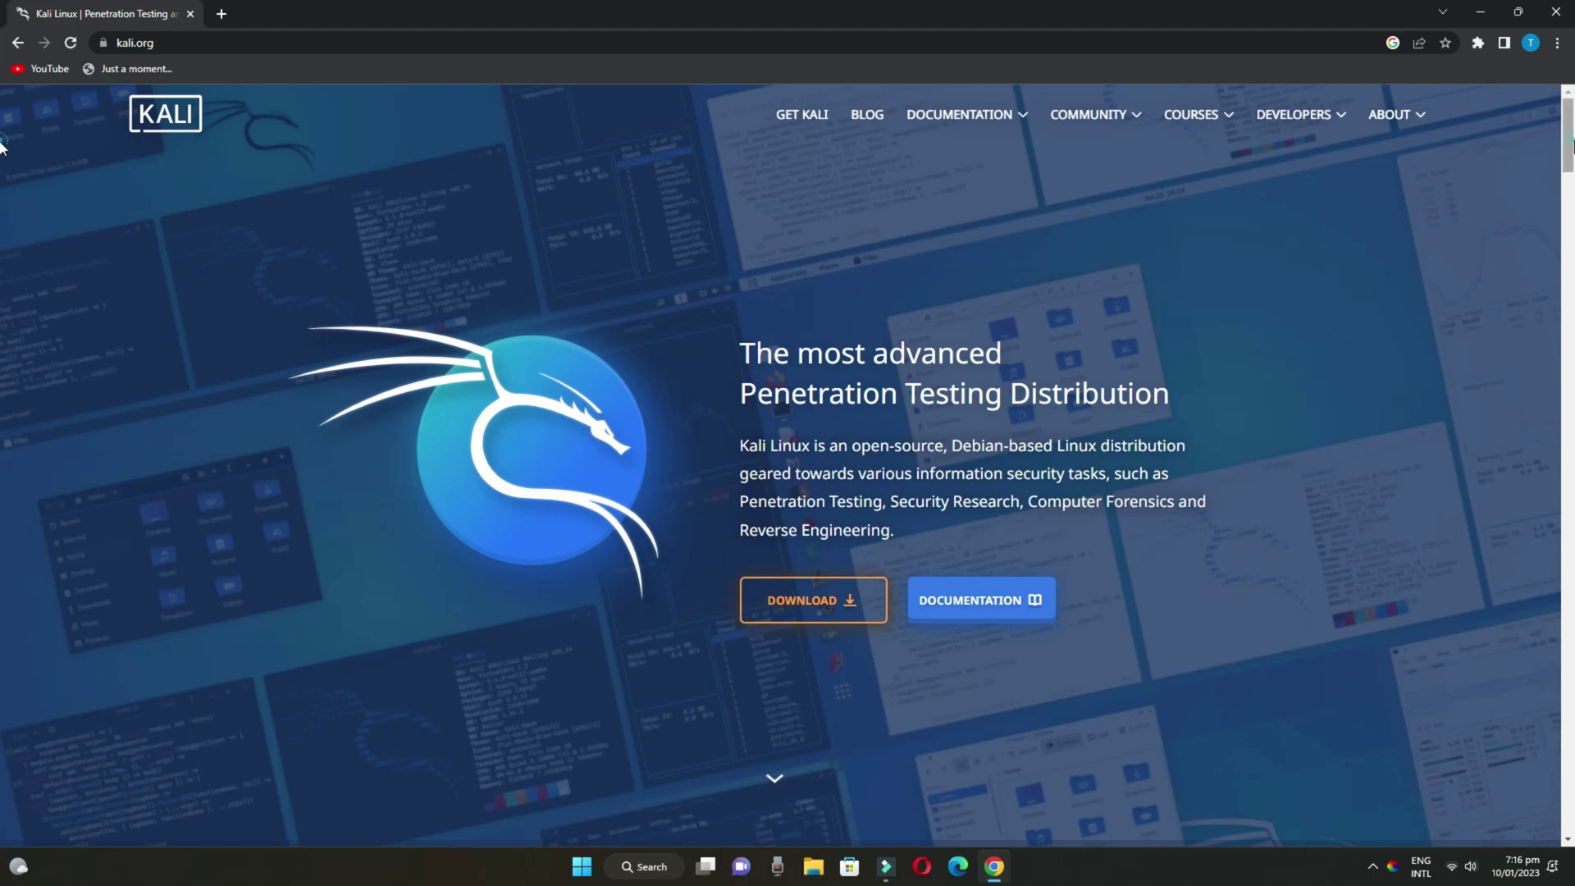
{"action": "mouse_move", "coordinate": [1567, 165]}
{"action": "left_mouse_down"}
{"action": "mouse_move", "coordinate": [1571, 484]}
{"action": "mouse_move", "coordinate": [1571, 135]}
{"action": "left_mouse_up"}
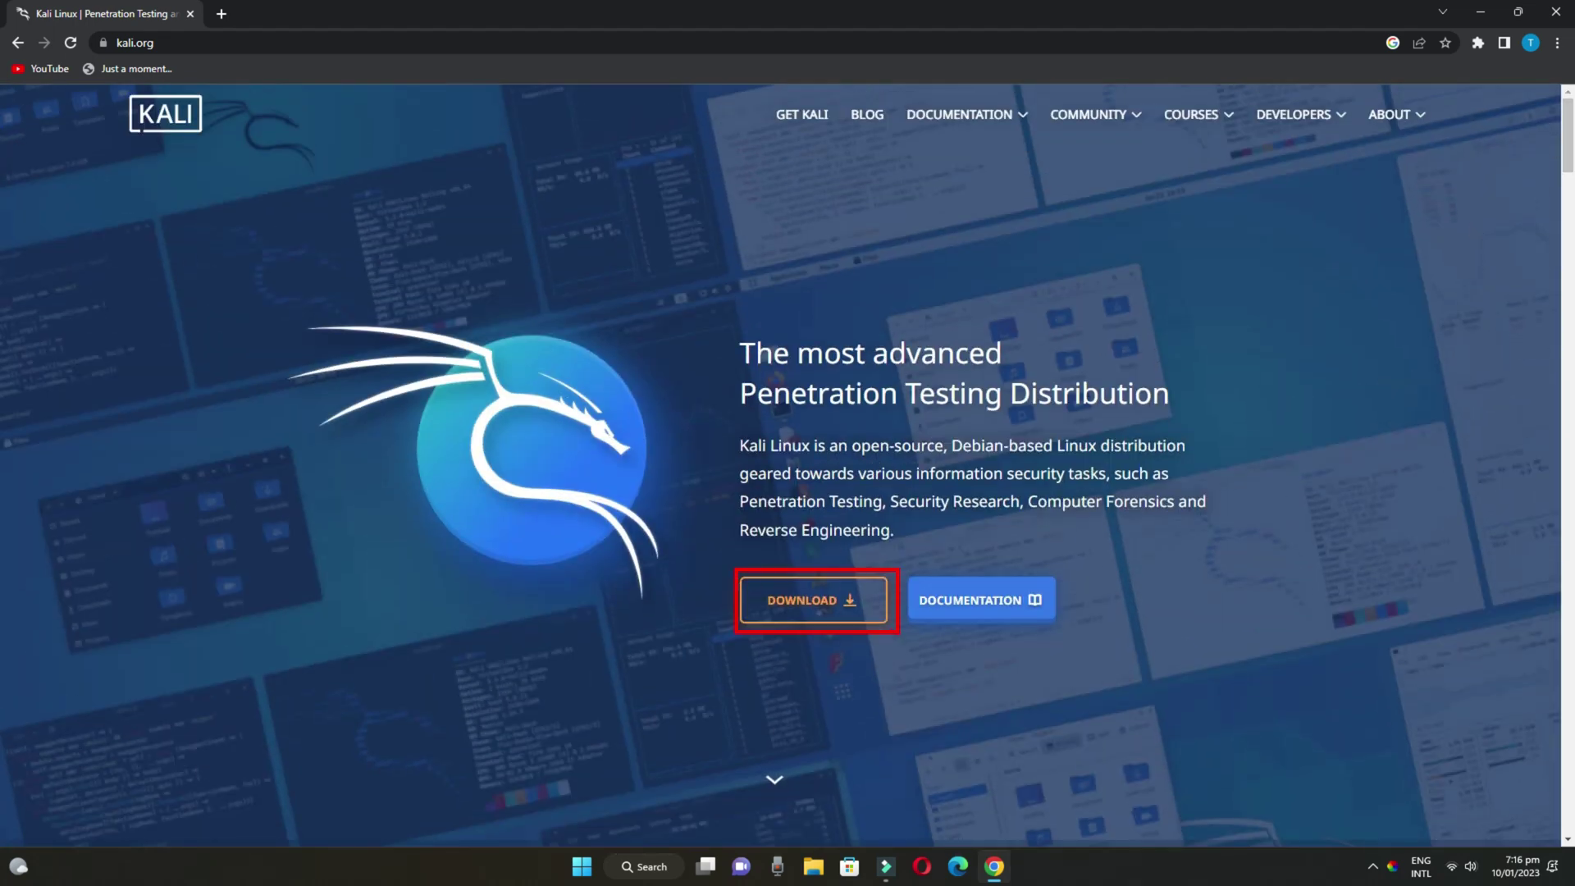
{"action": "left_click", "coordinate": [849, 608]}
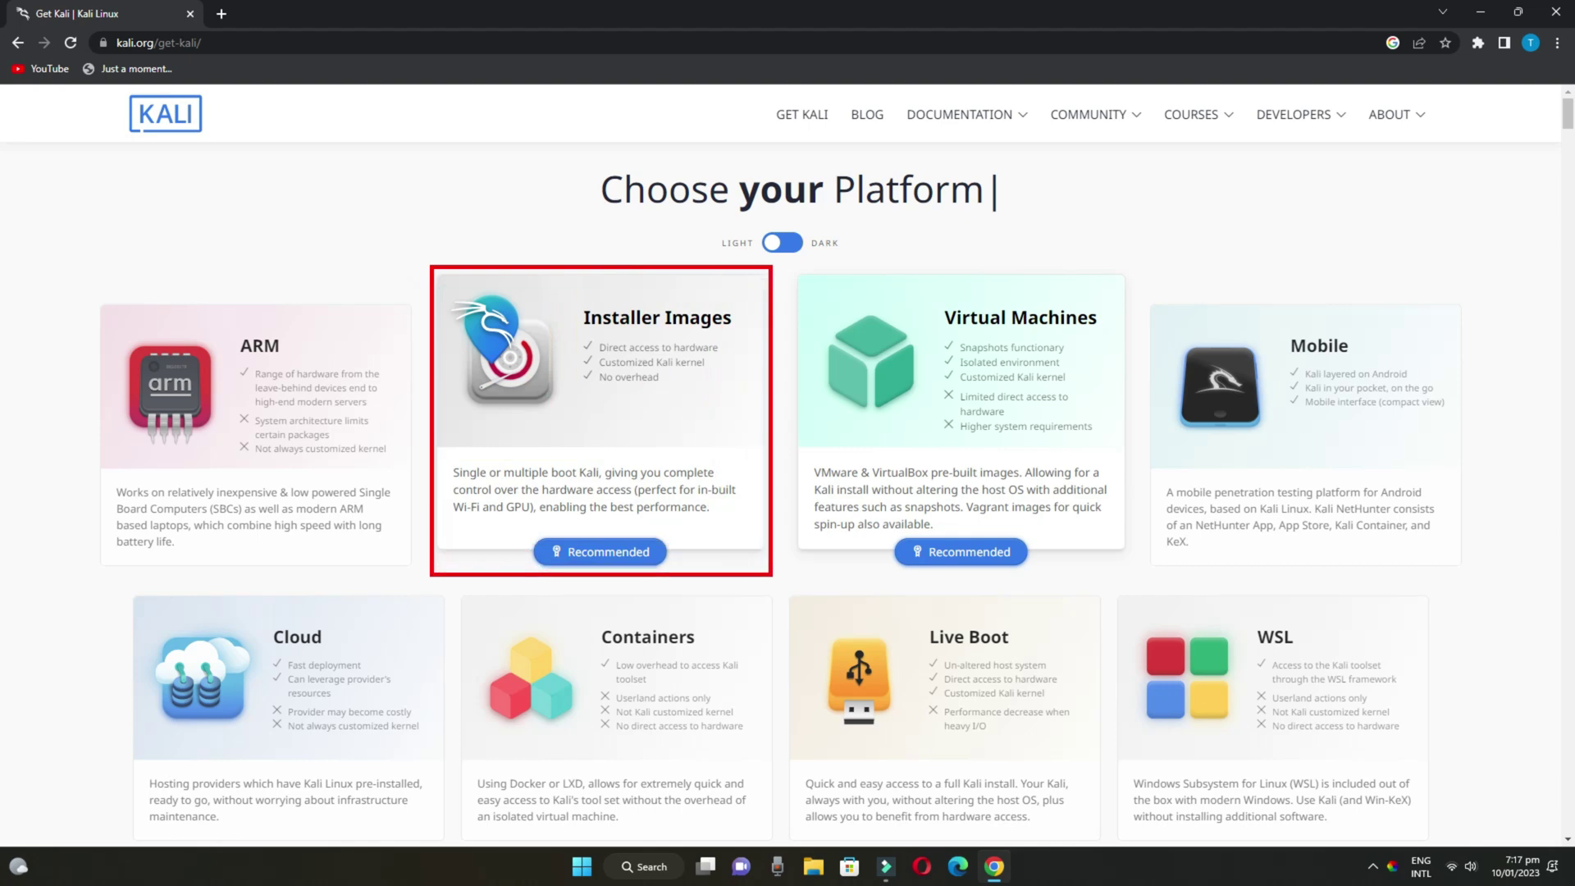
Jump to the Installer Images section and glance at the Kali 2022.4 changelog
{"action": "left_click", "coordinate": [591, 411]}
{"action": "scroll", "coordinate": [546, 491], "scroll_direction": "down", "scroll_amount": 2}
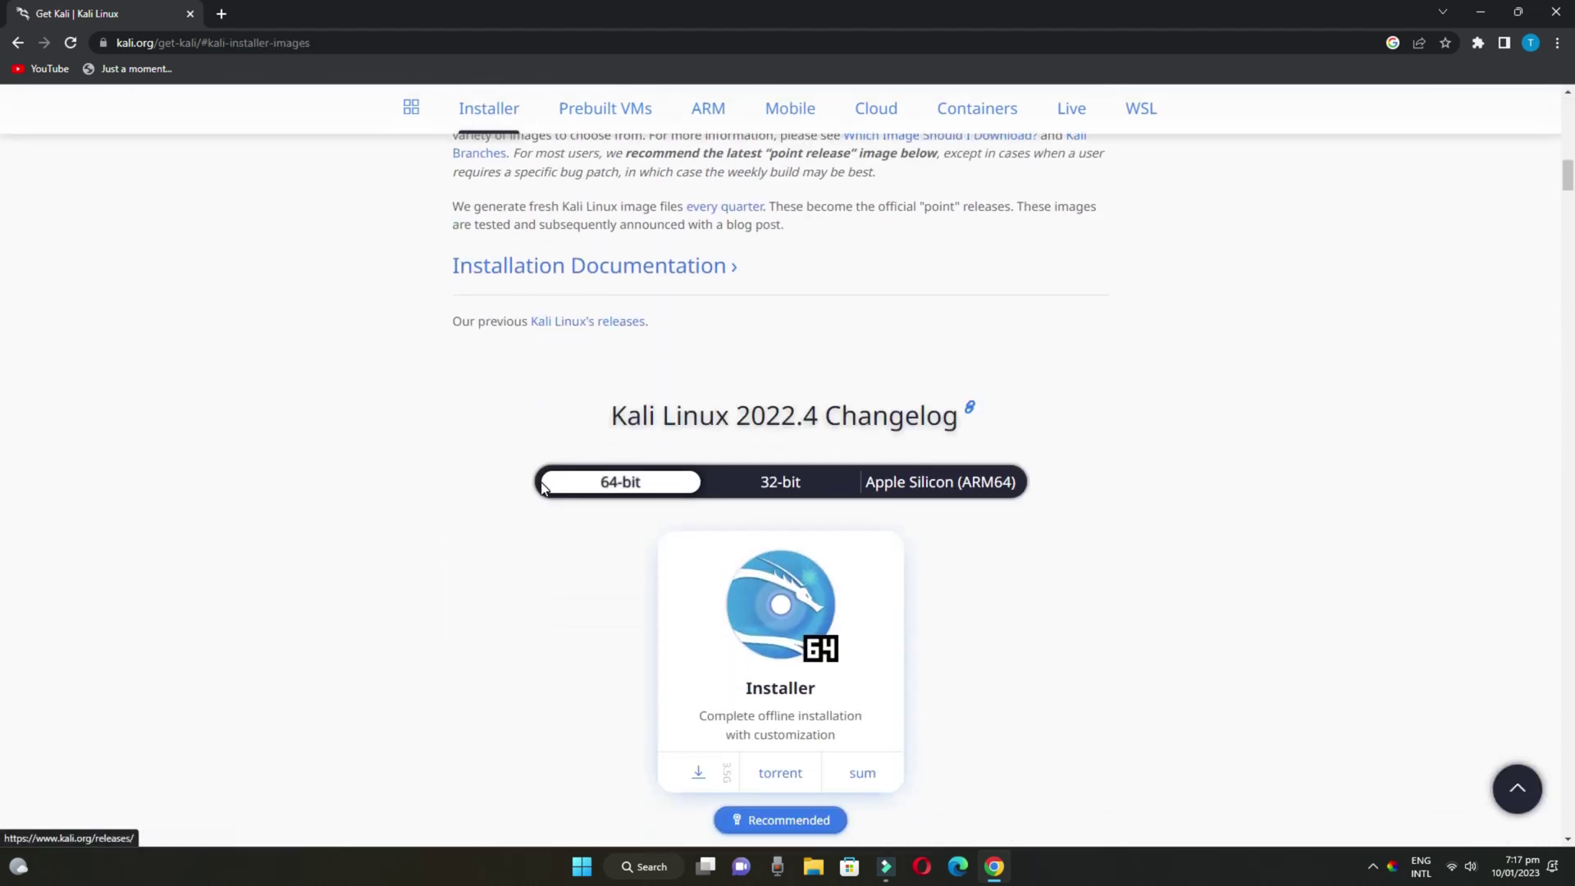
{"action": "left_click", "coordinate": [602, 420]}
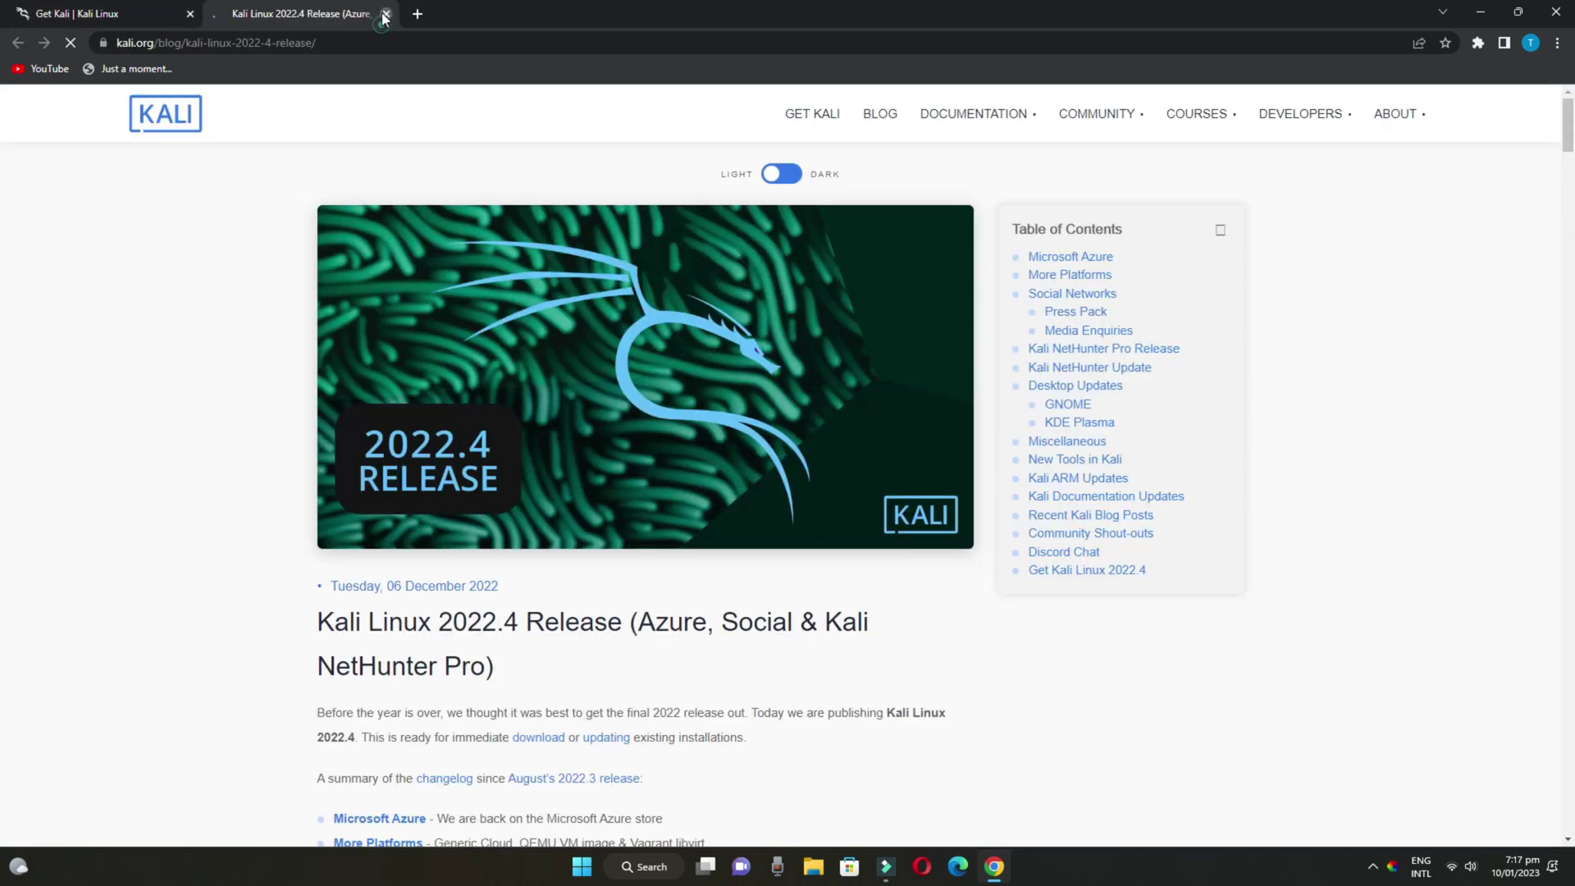
{"action": "left_click", "coordinate": [384, 14]}
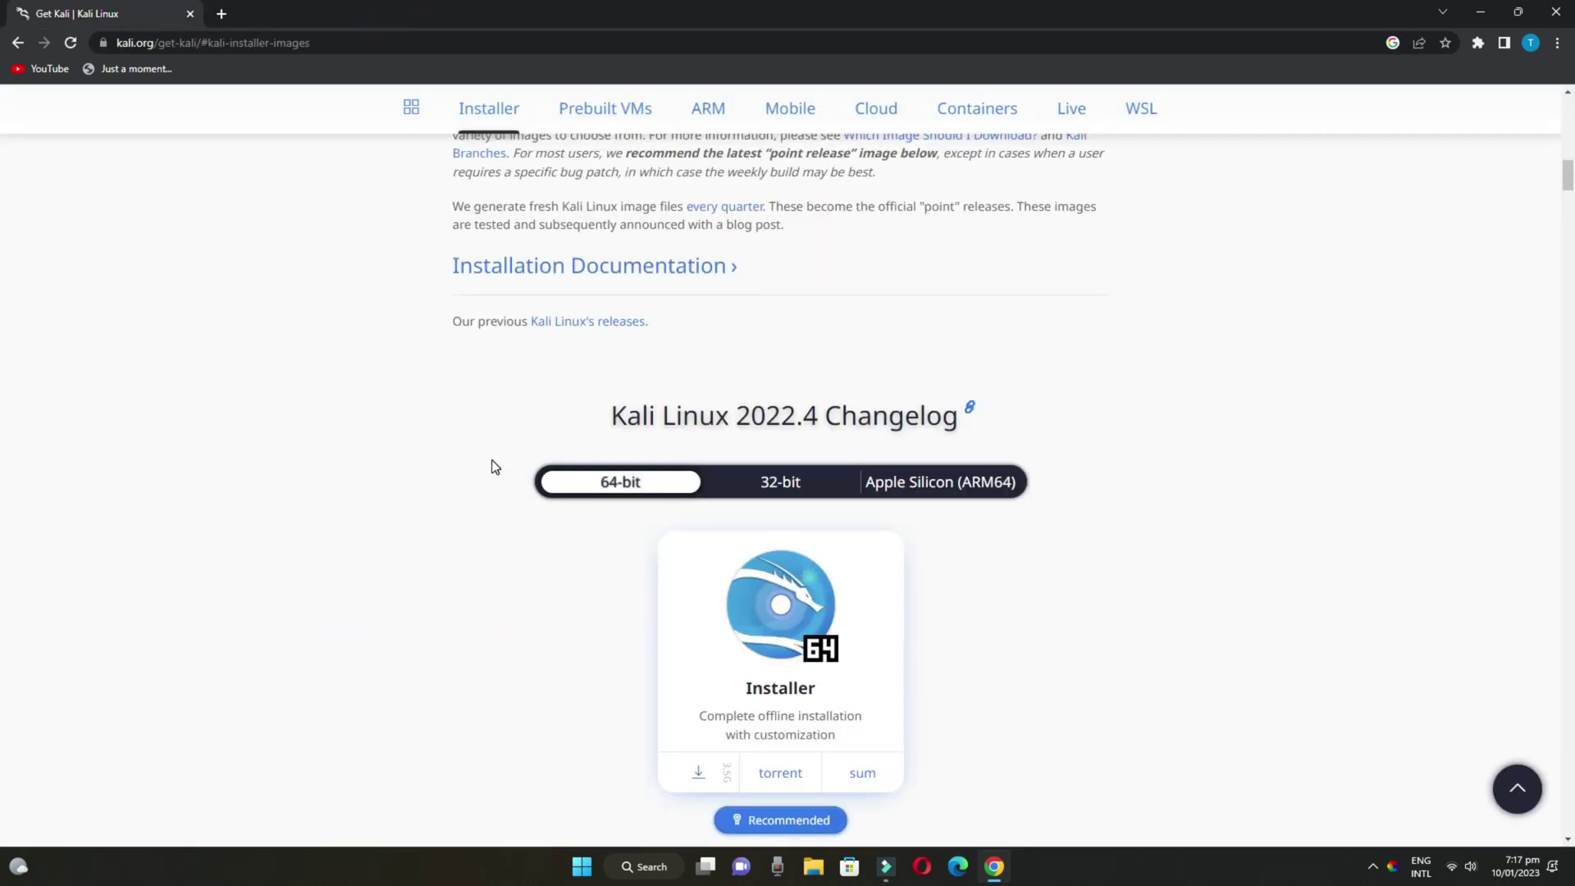
Compare the 32-bit installer images, settle back on 64-bit, and minimize Chrome
{"action": "left_click_drag", "start_coordinate": [584, 396], "coordinate": [1003, 441]}
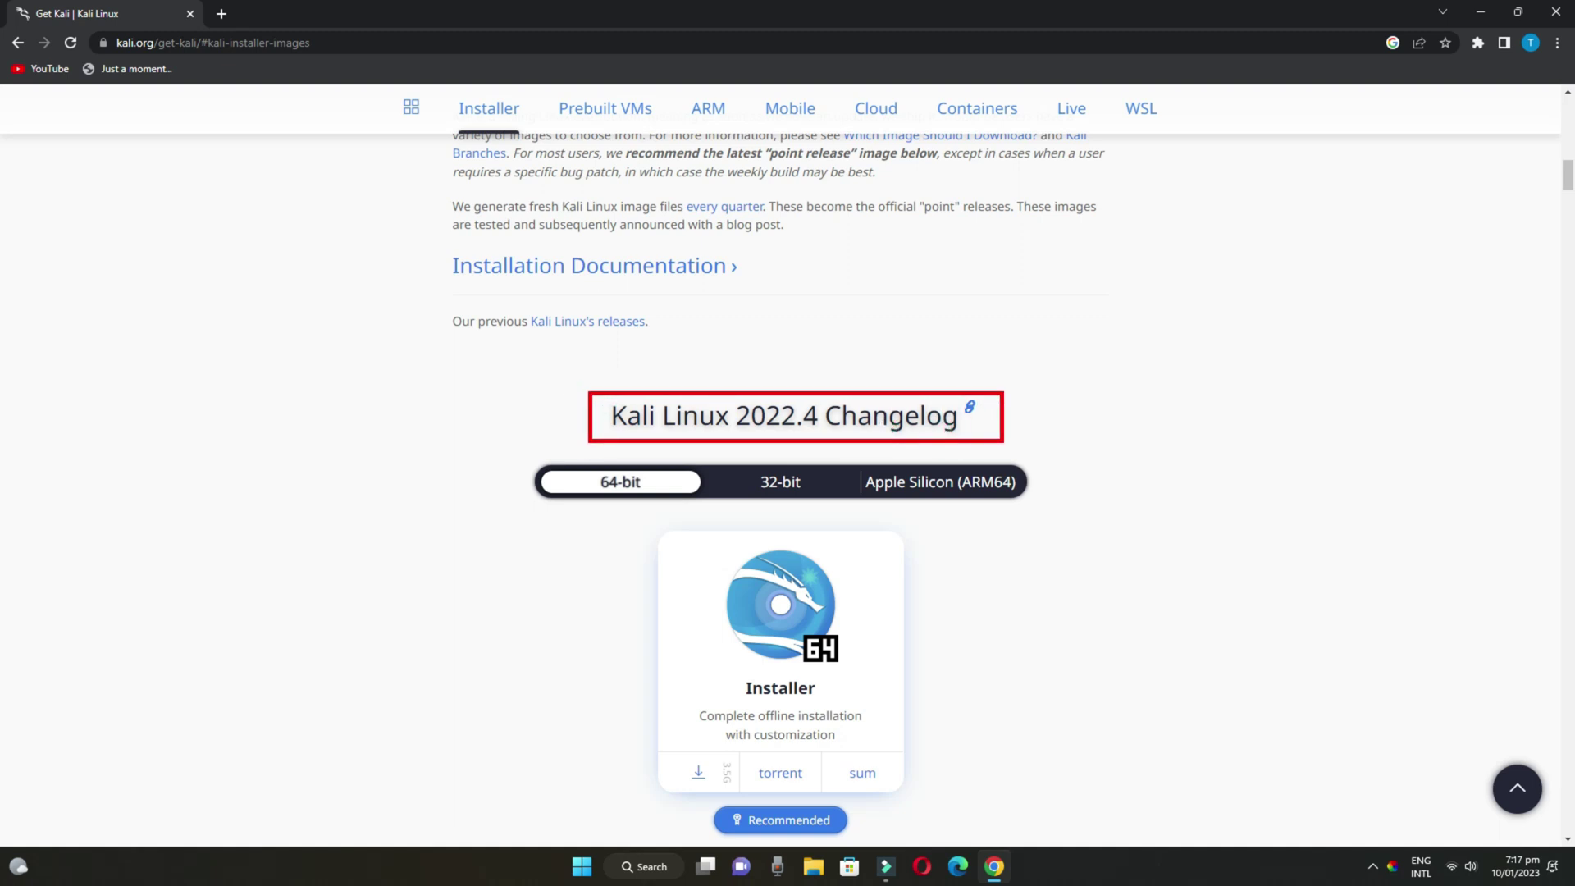
{"action": "key", "text": "Escape"}
{"action": "scroll", "coordinate": [515, 502], "scroll_direction": "down", "scroll_amount": 2}
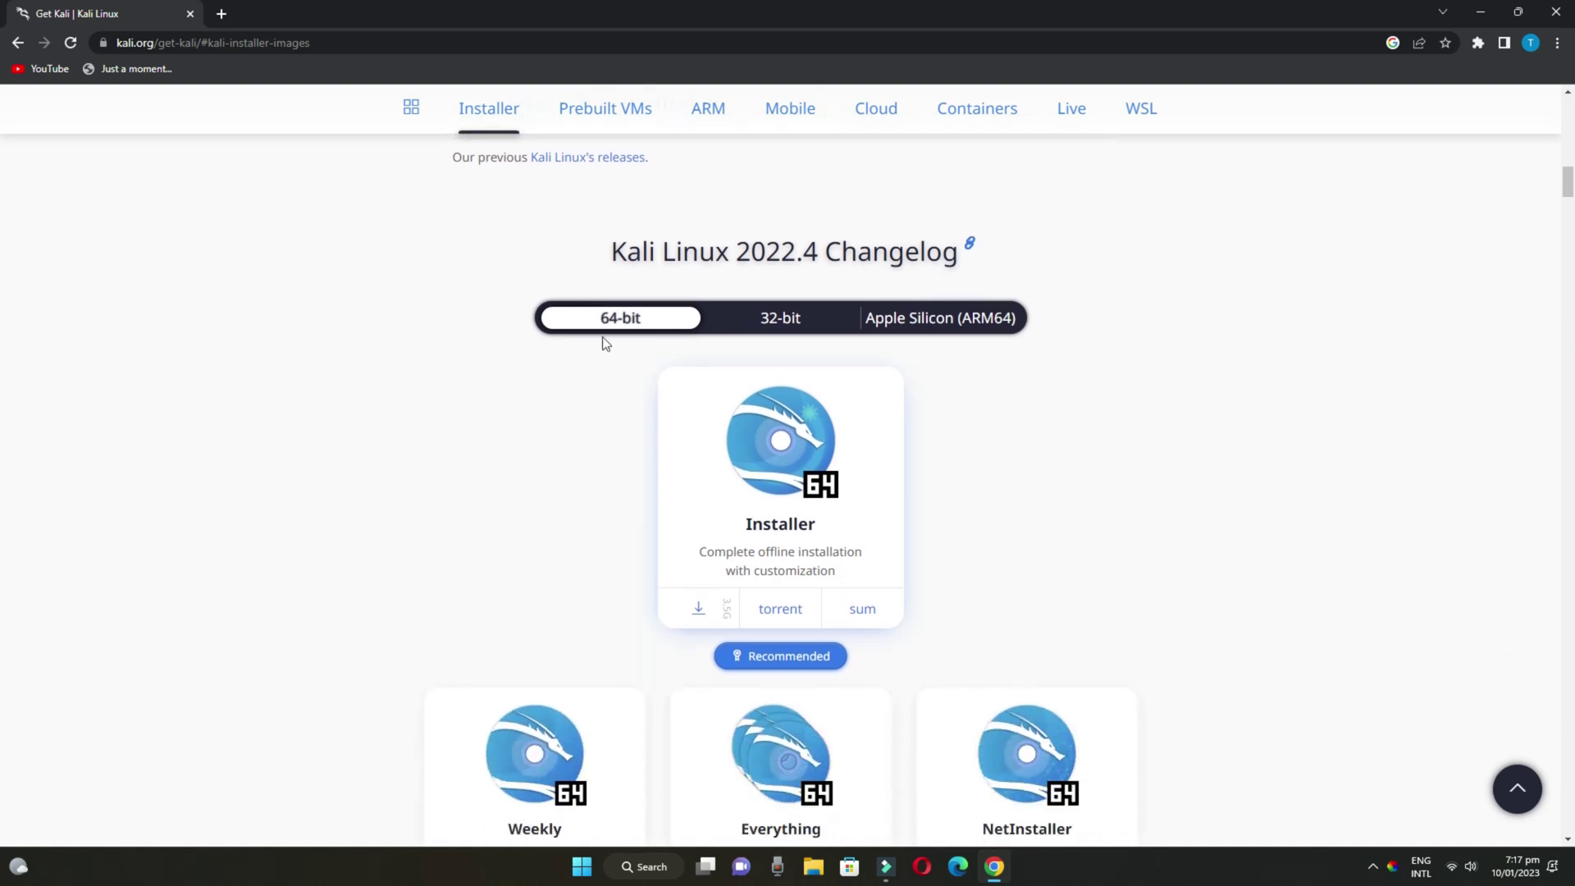
{"action": "left_click", "coordinate": [778, 320]}
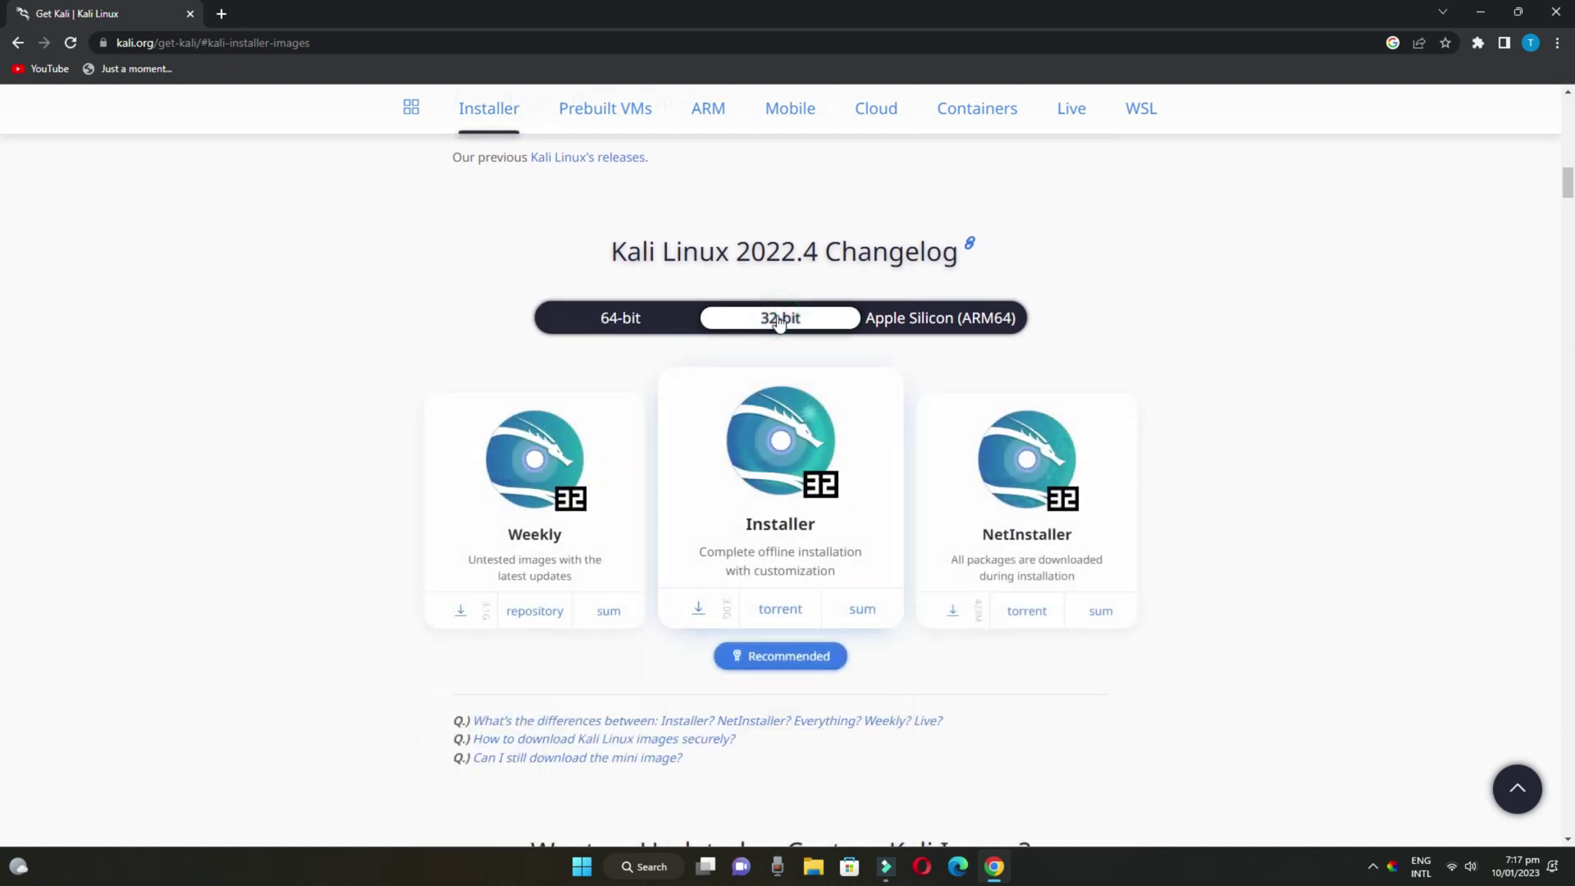
{"action": "left_click", "coordinate": [627, 327]}
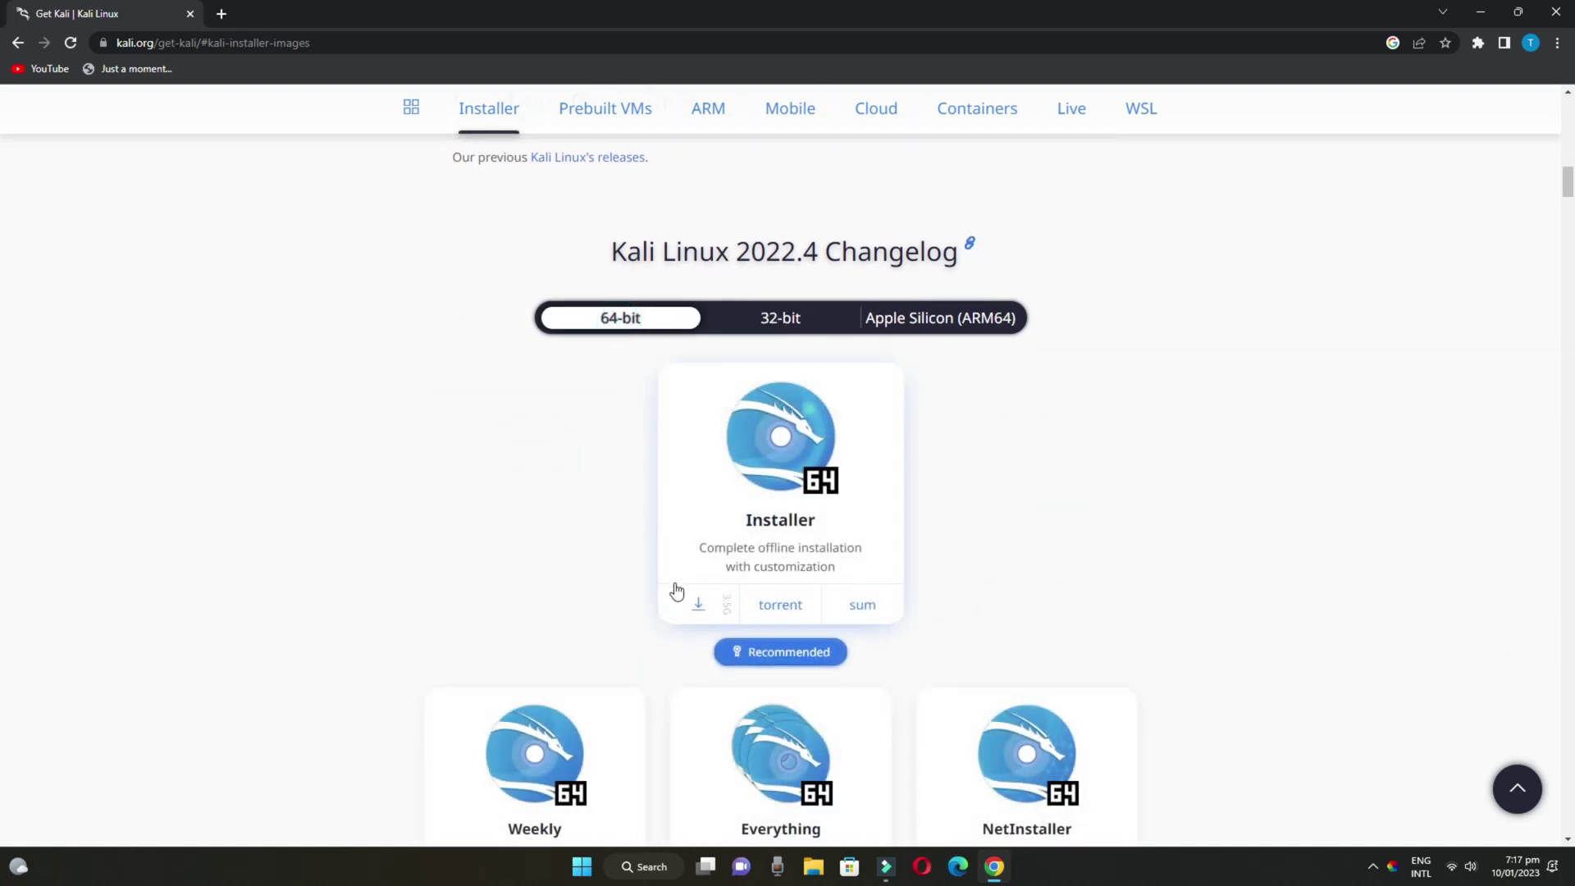
{"action": "left_click", "coordinate": [1481, 13]}
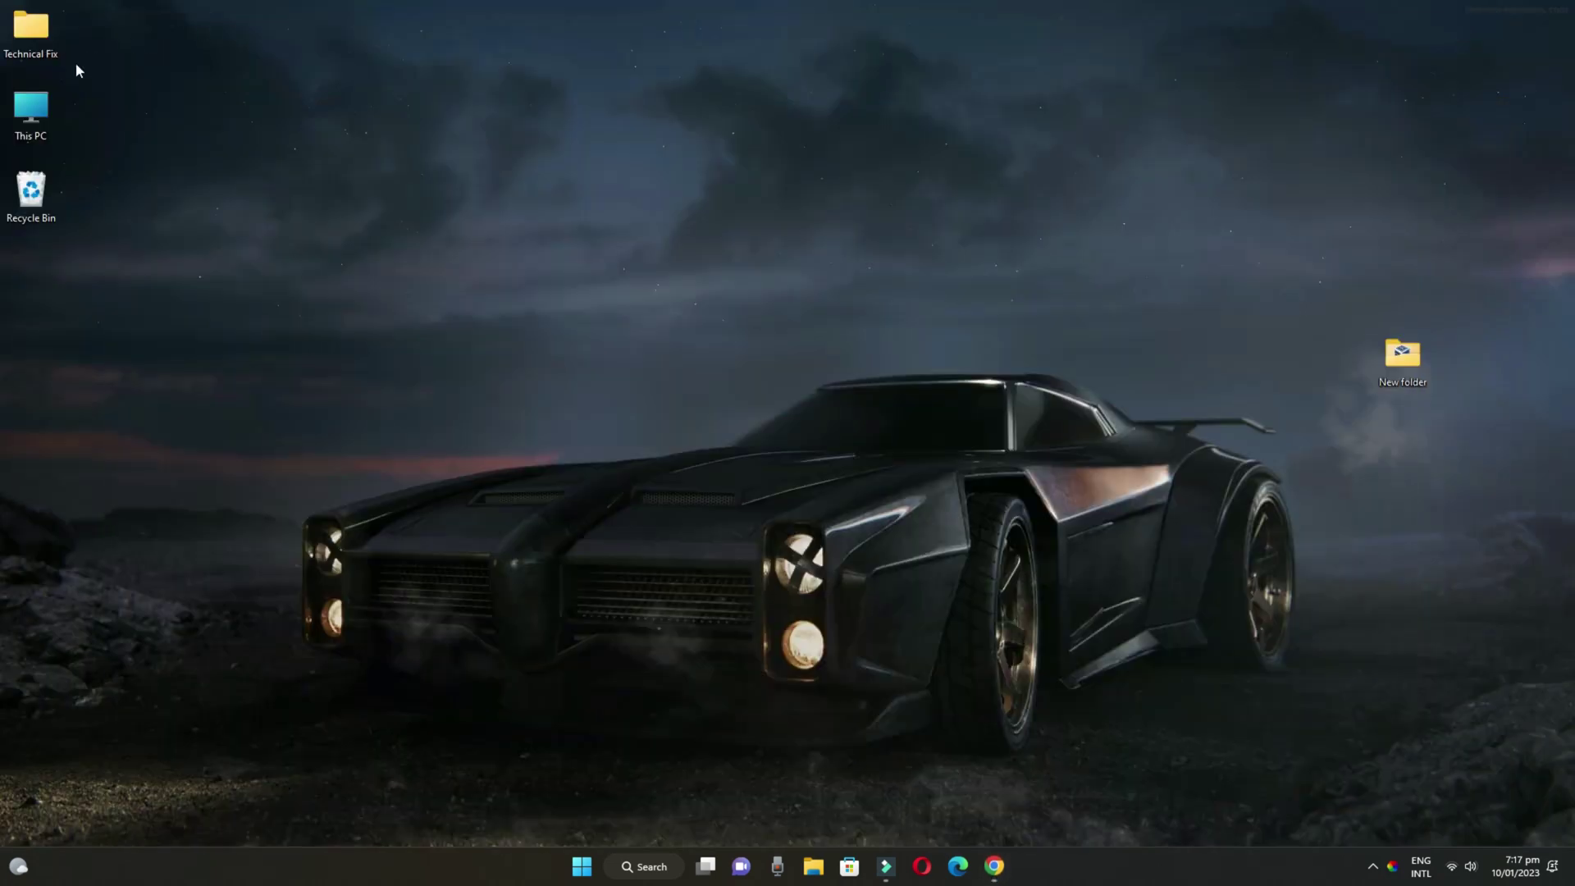
Check This PC's properties (64-bit system, 8.00 GB RAM), then restore Chrome
{"action": "right_click", "coordinate": [37, 109]}
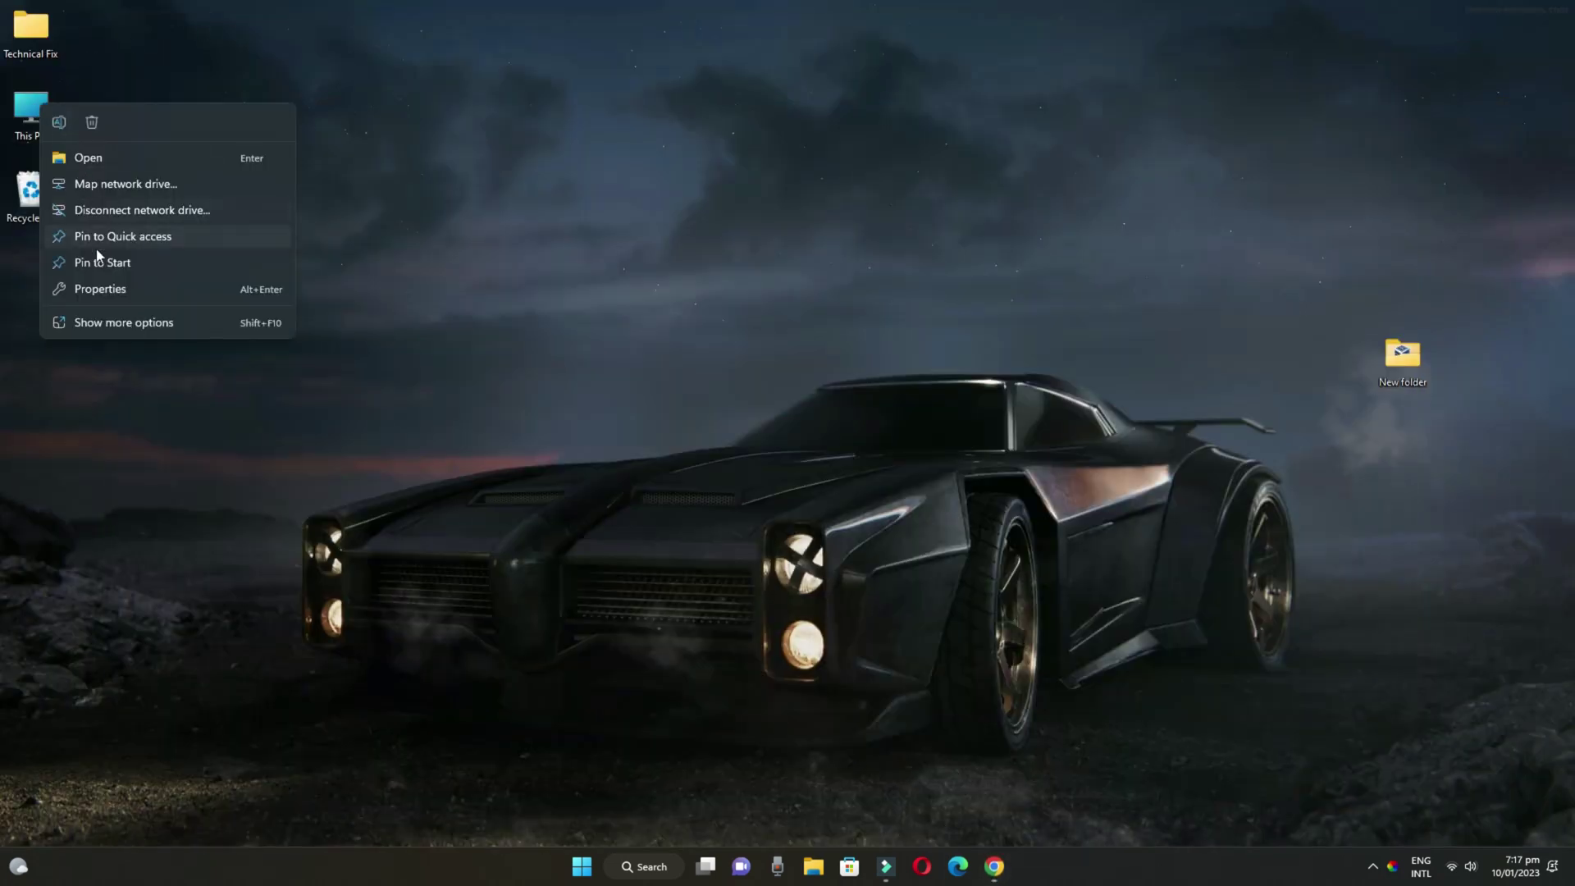
{"action": "left_click", "coordinate": [102, 293]}
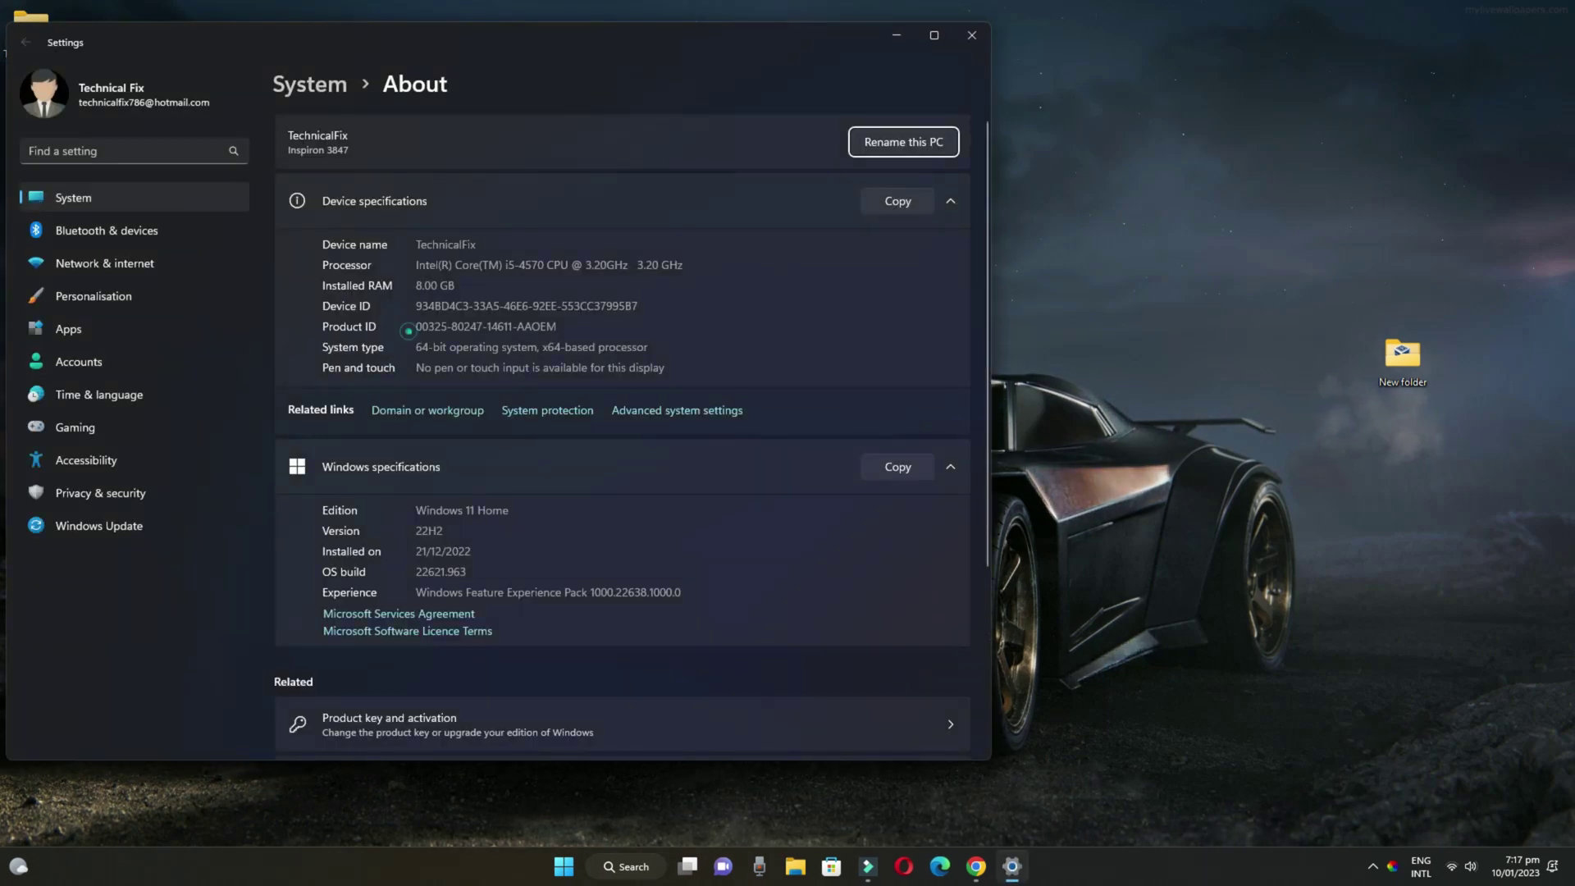
{"action": "left_click", "coordinate": [972, 35]}
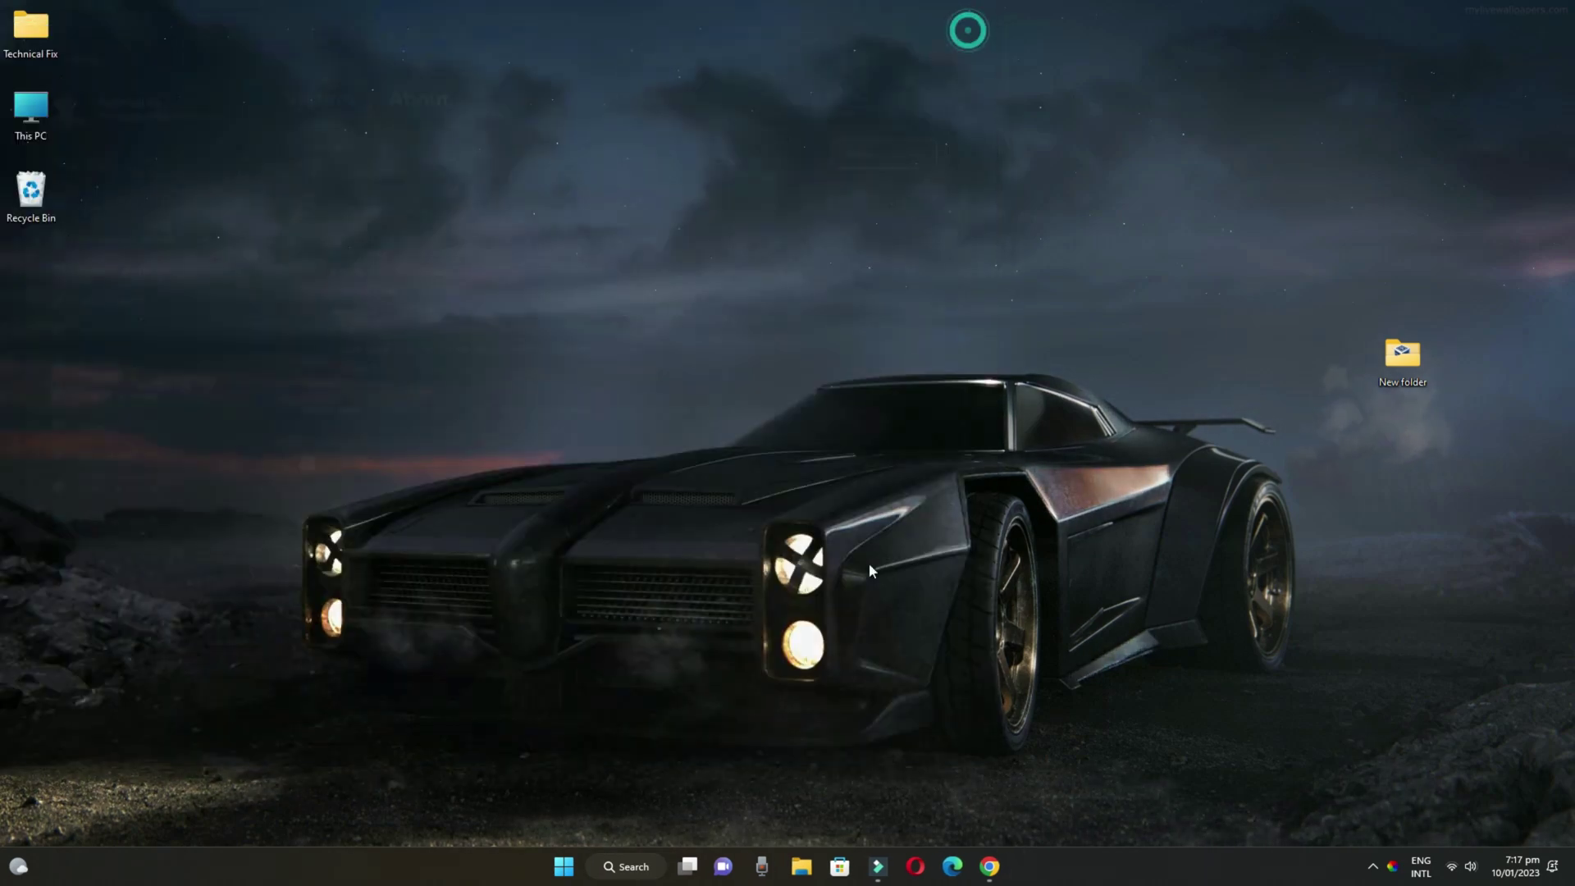
{"action": "left_click", "coordinate": [992, 865]}
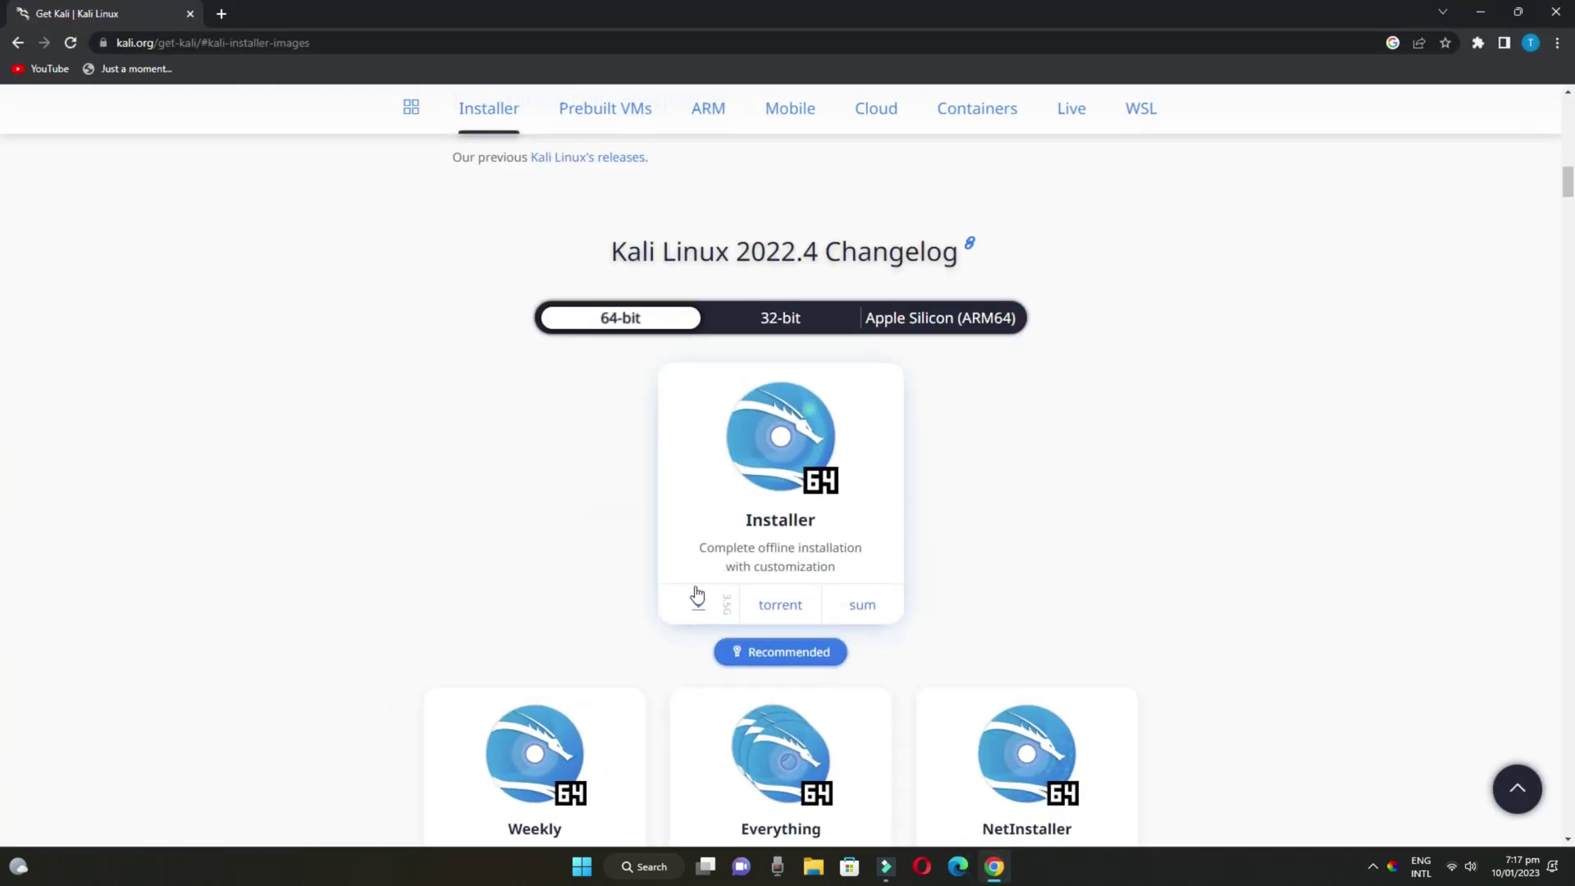
Start the 64-bit Kali installer download, then cancel it in the IDM prompts
{"action": "left_click", "coordinate": [699, 607]}
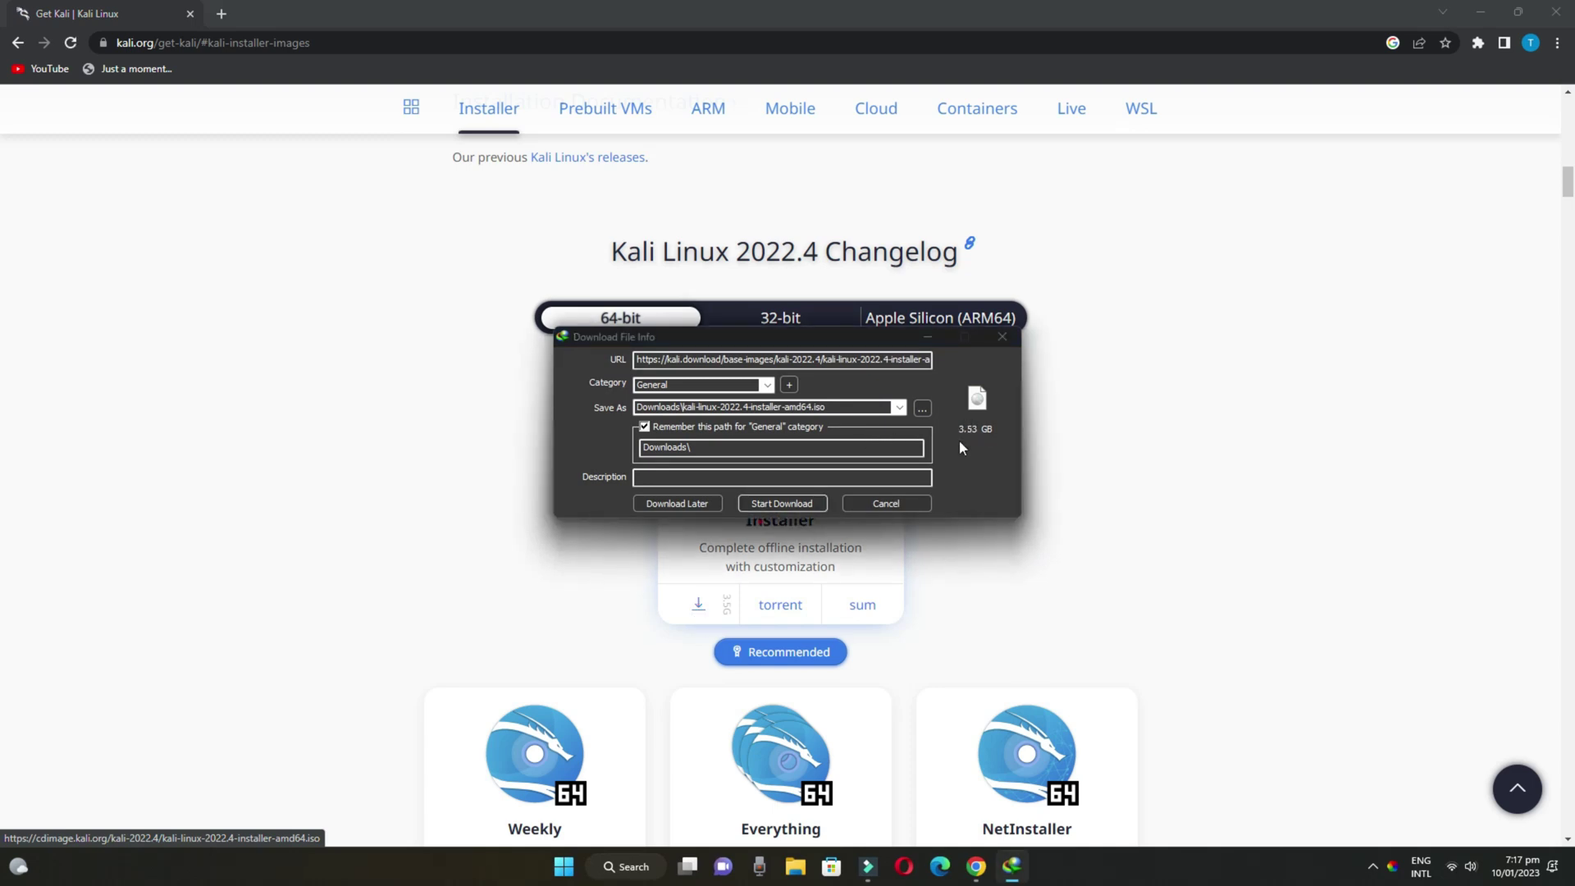
{"action": "left_click", "coordinate": [808, 451]}
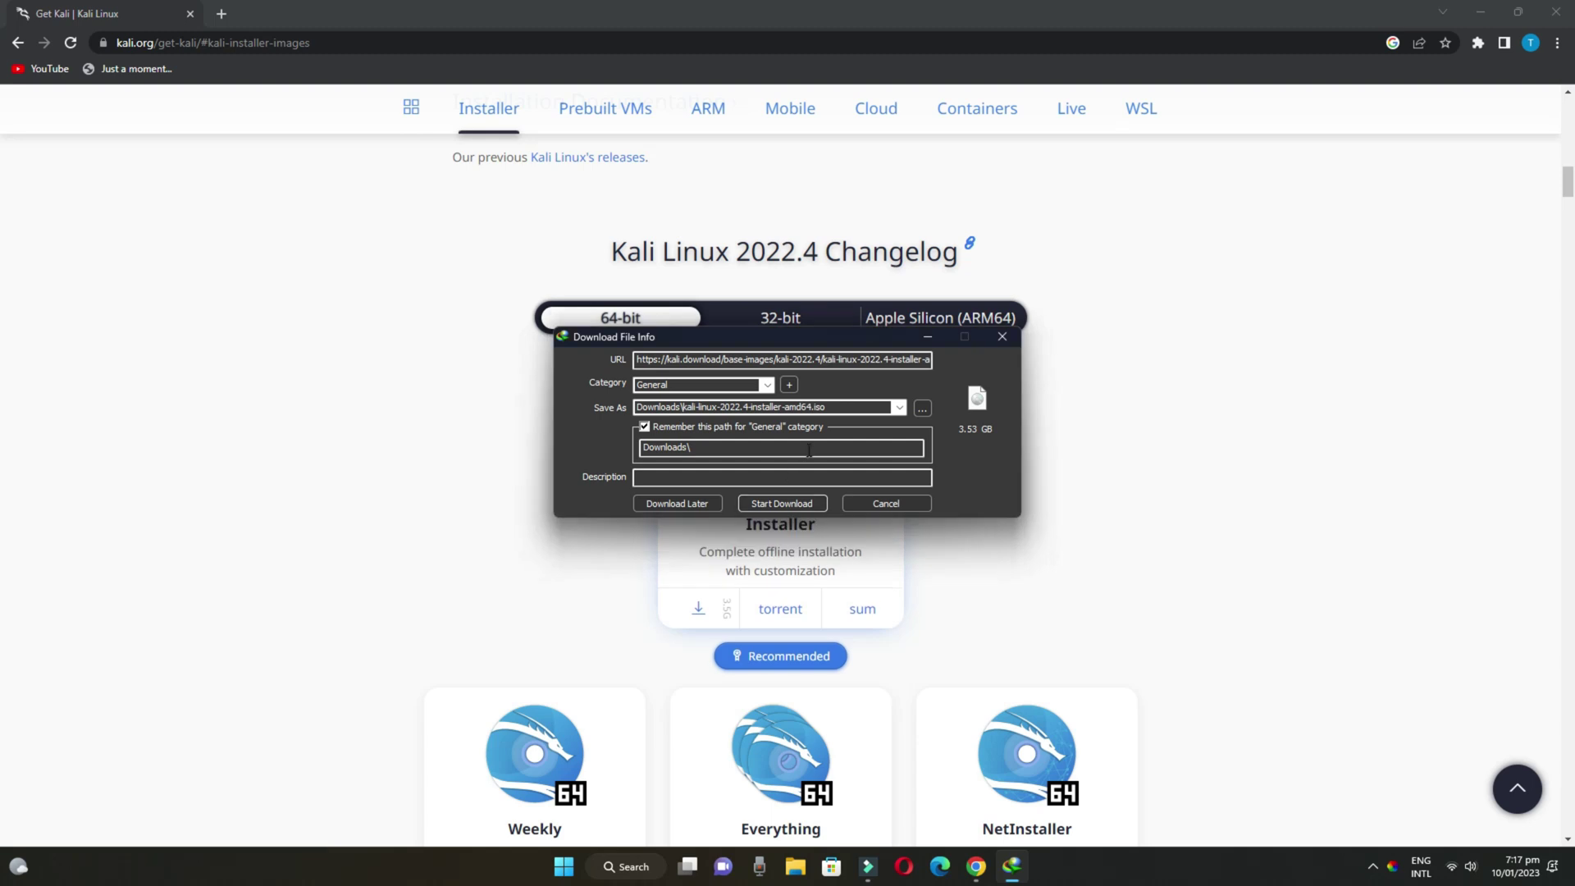
{"action": "left_click", "coordinate": [1003, 336]}
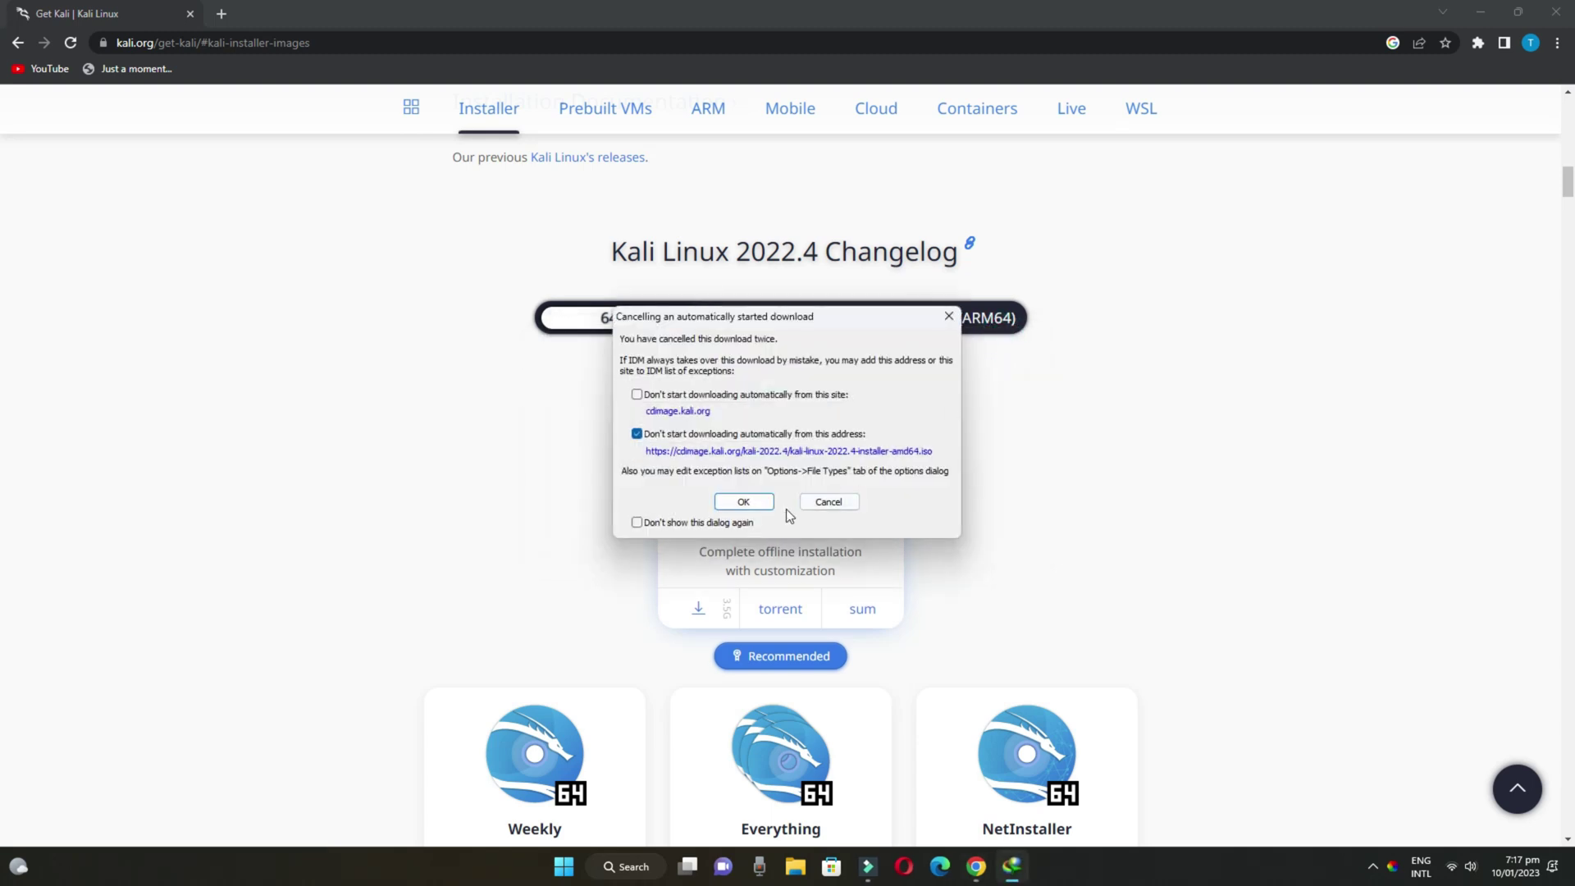
{"action": "left_click", "coordinate": [950, 316]}
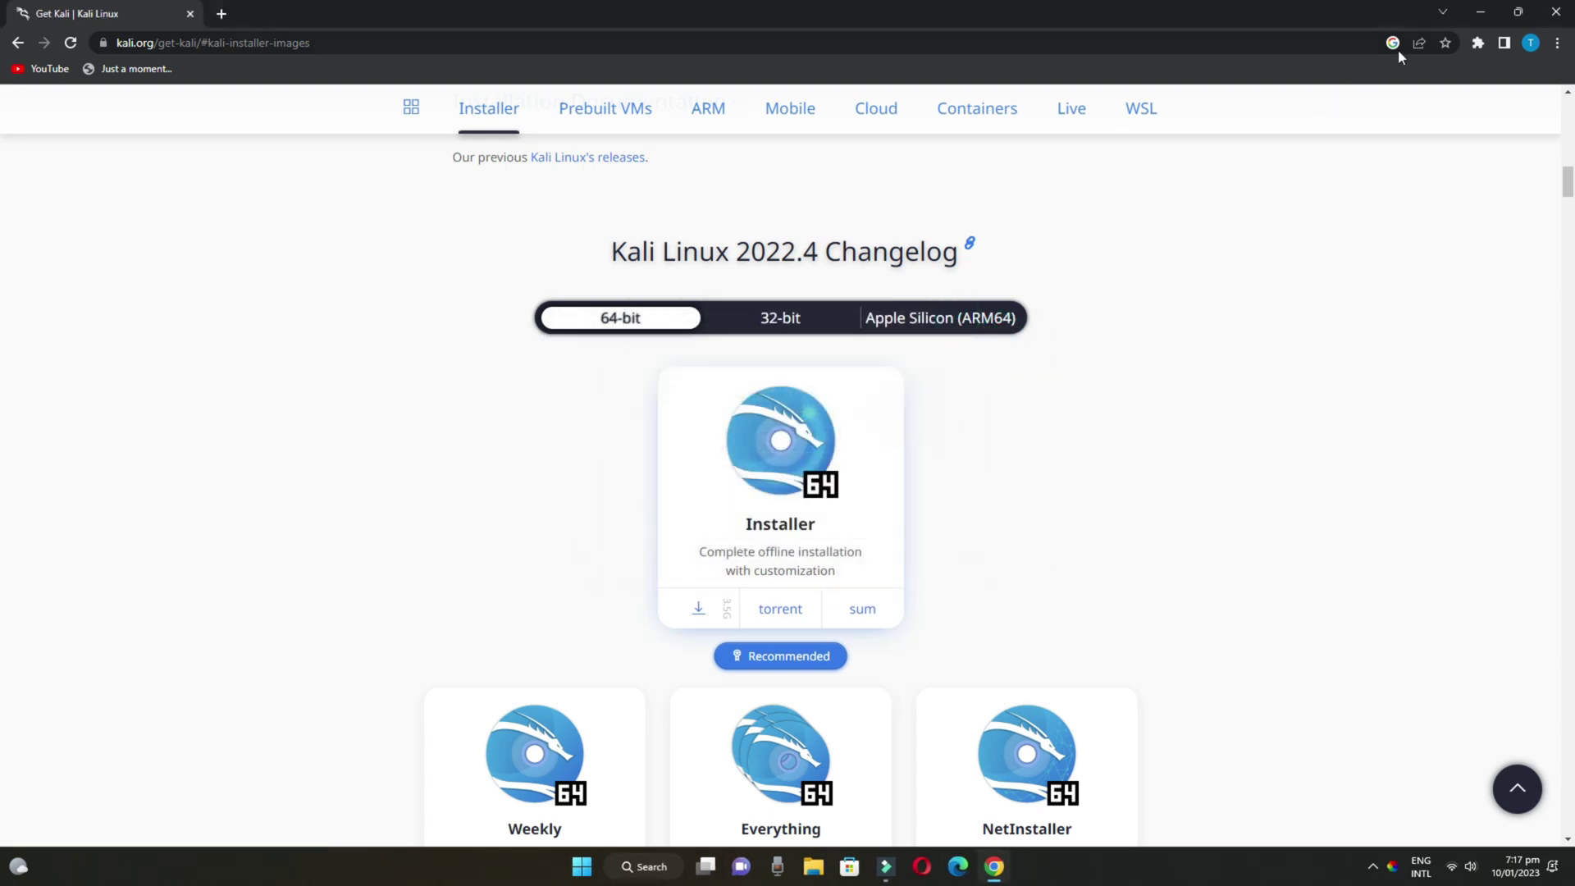
Confirm the kali-linux-2022.4-installer-amd64 ISO is already in New folder, then return to Chrome
{"action": "left_click", "coordinate": [1482, 16]}
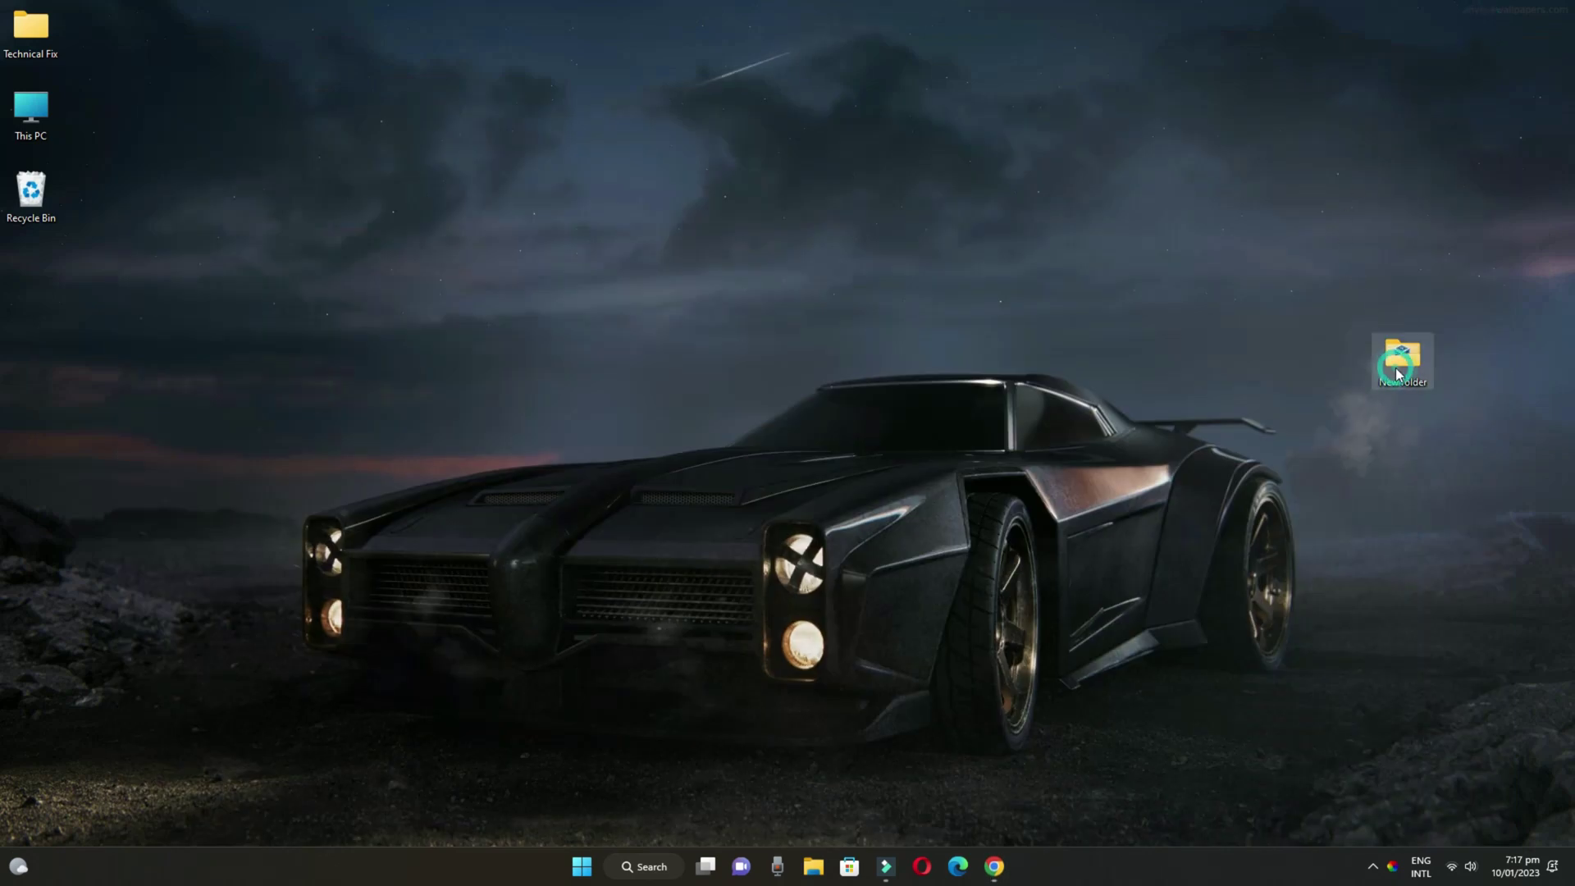
{"action": "double_click", "coordinate": [1397, 361]}
{"action": "left_click", "coordinate": [366, 279]}
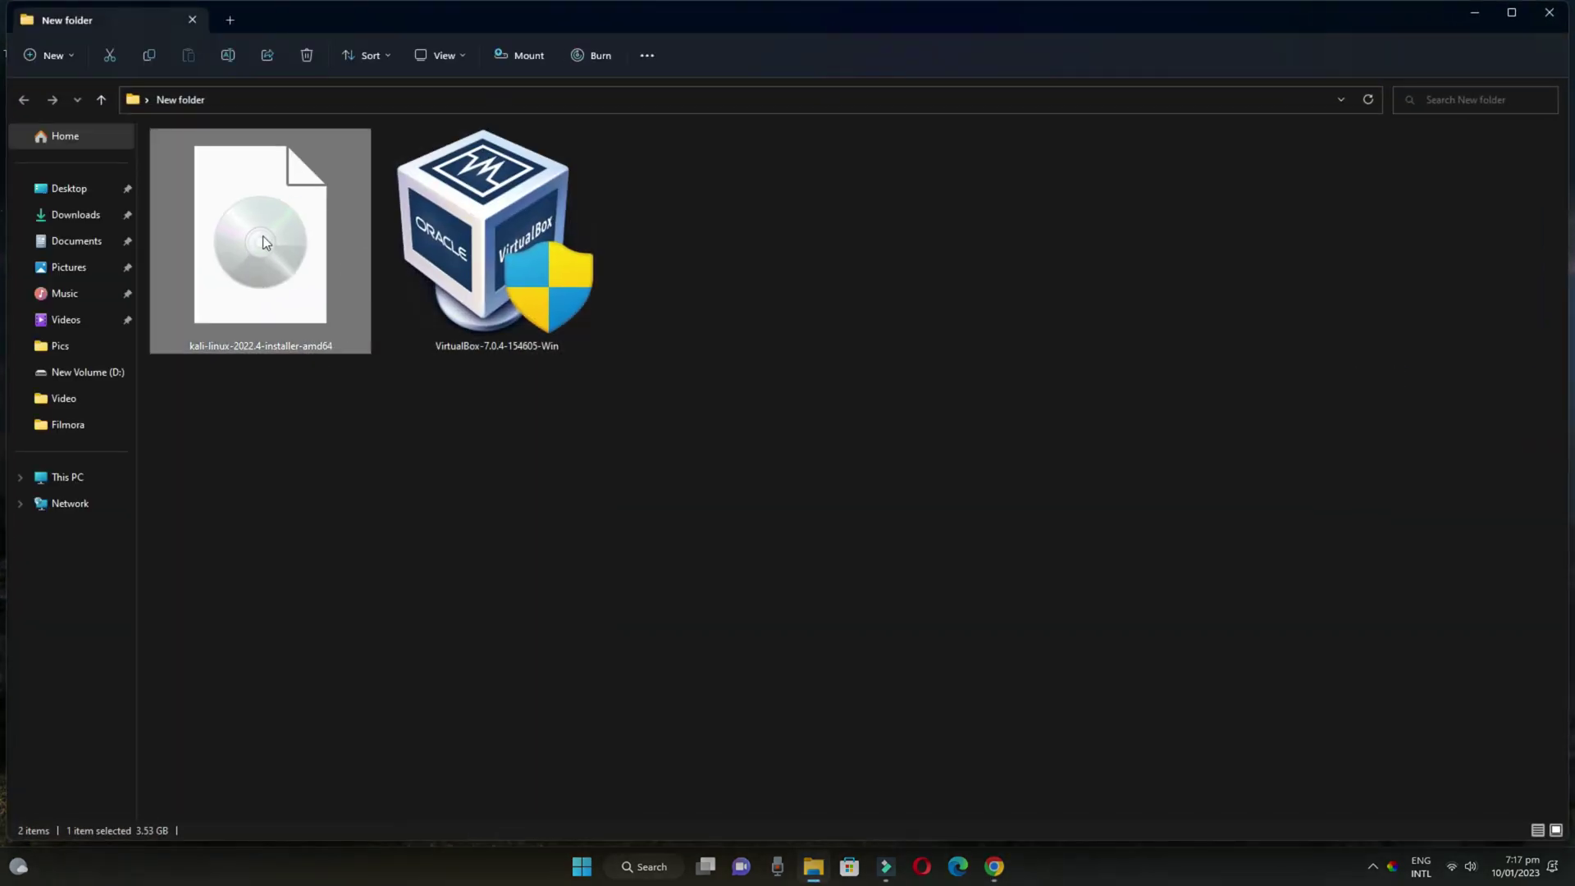
{"action": "left_click", "coordinate": [1550, 13]}
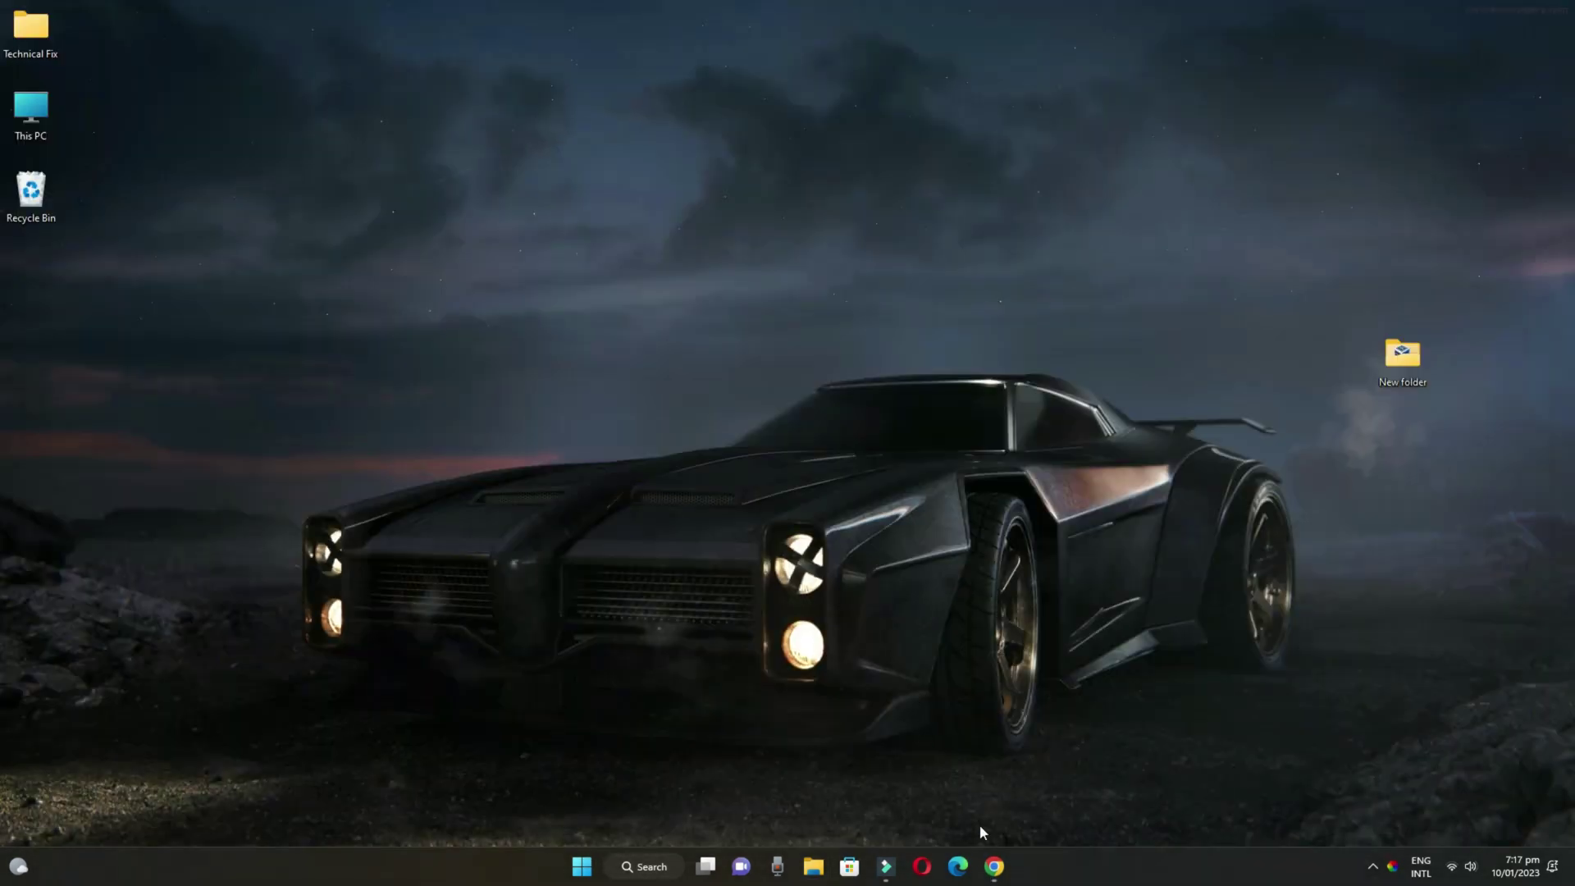
{"action": "left_click", "coordinate": [995, 869]}
Search Google for VirtualBox in a new tab and open its downloads page
{"action": "left_click", "coordinate": [219, 13]}
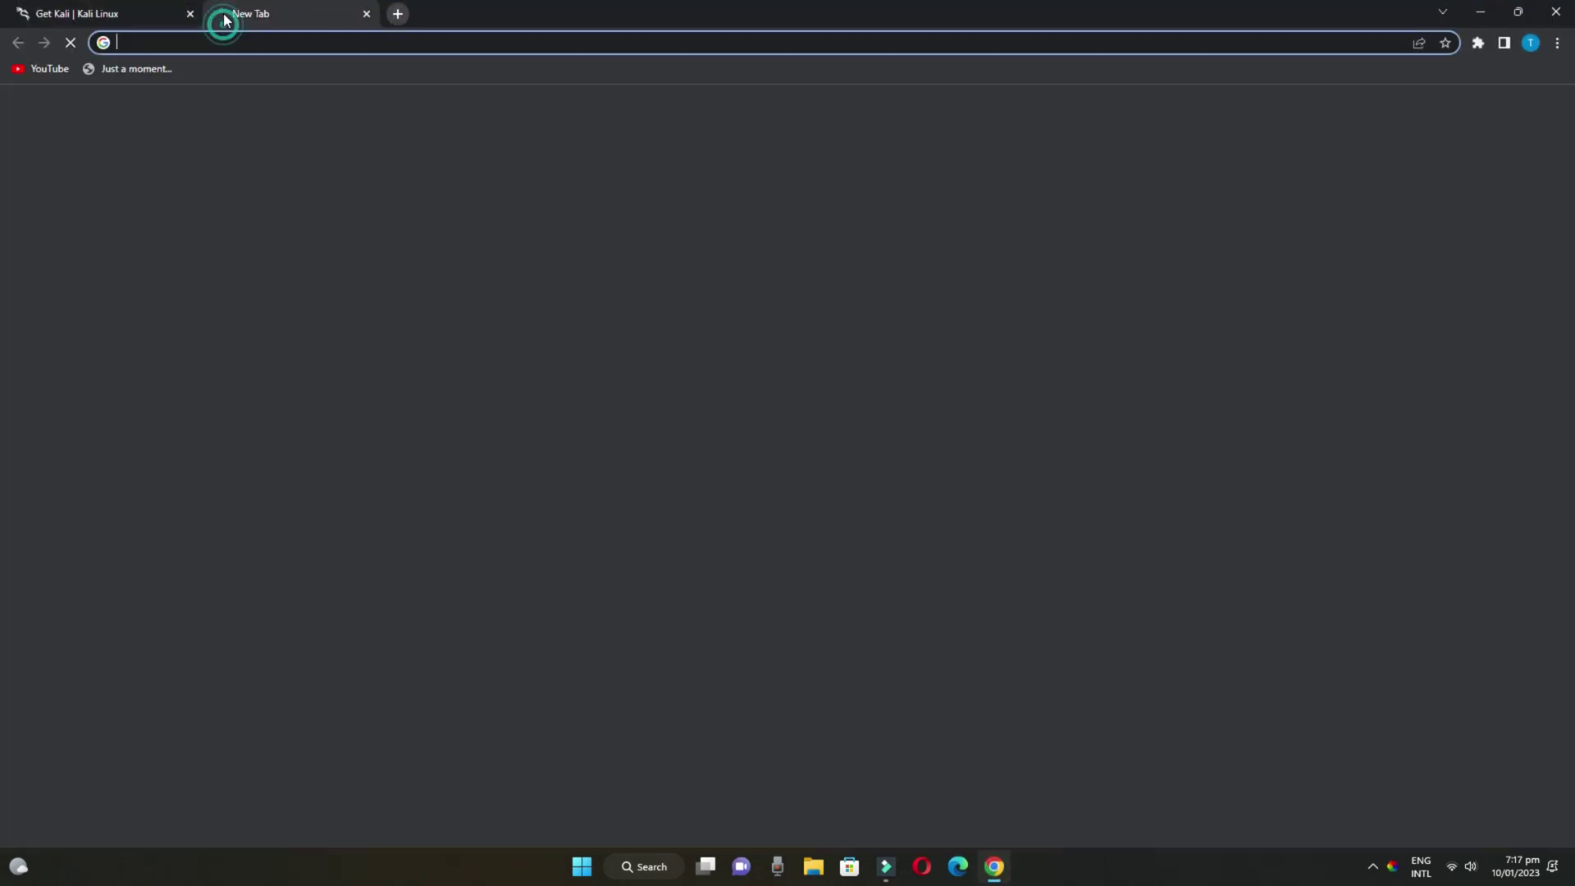
{"action": "type", "text": "virtualbox"}
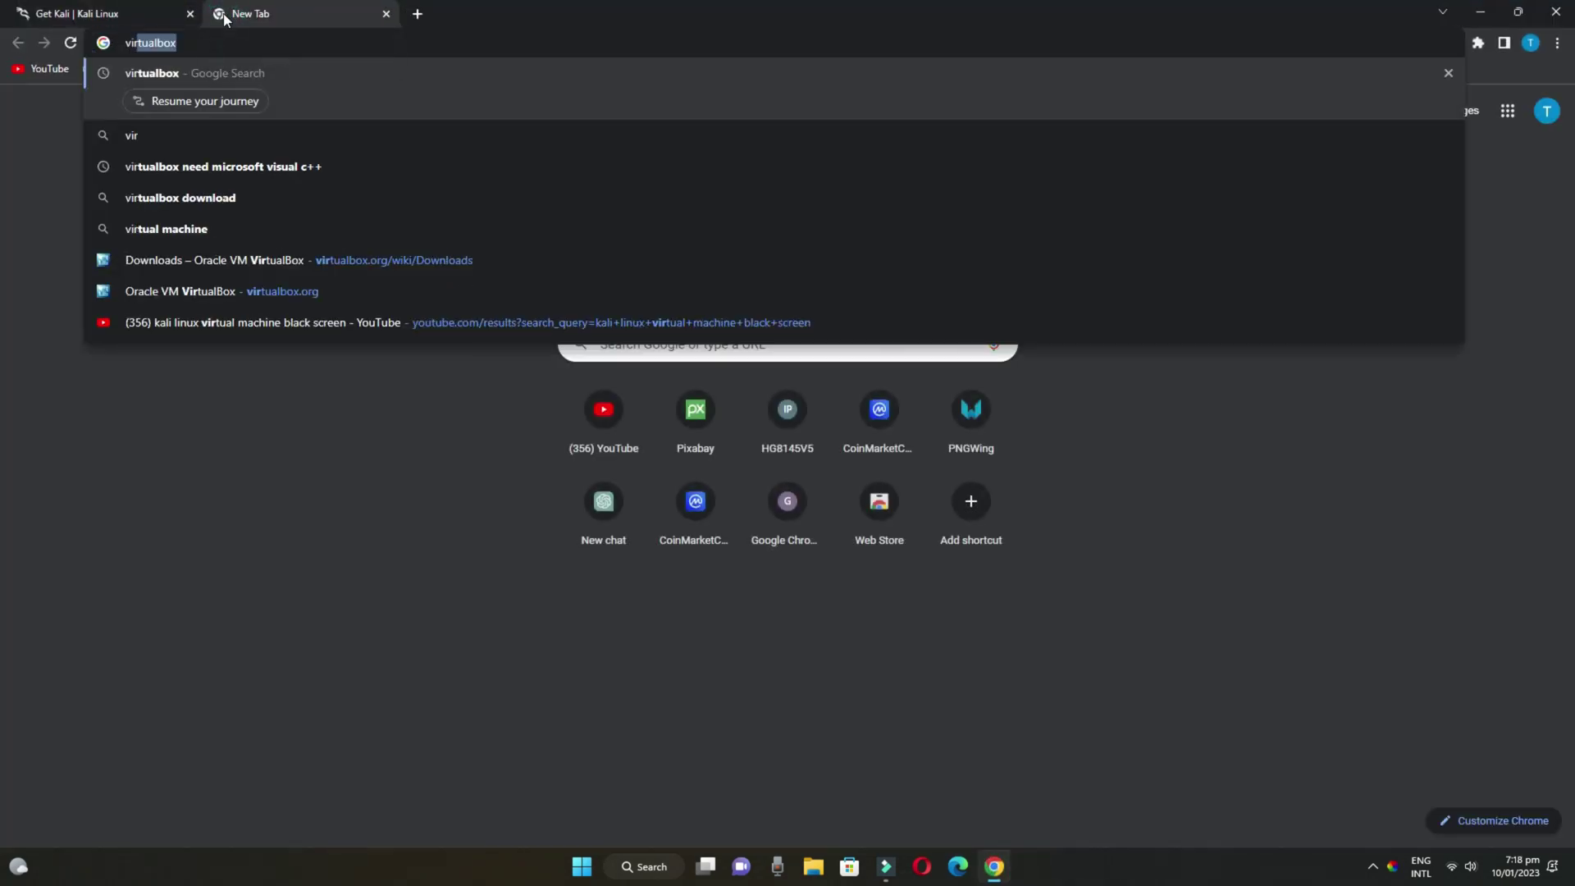
{"action": "key", "text": "Return"}
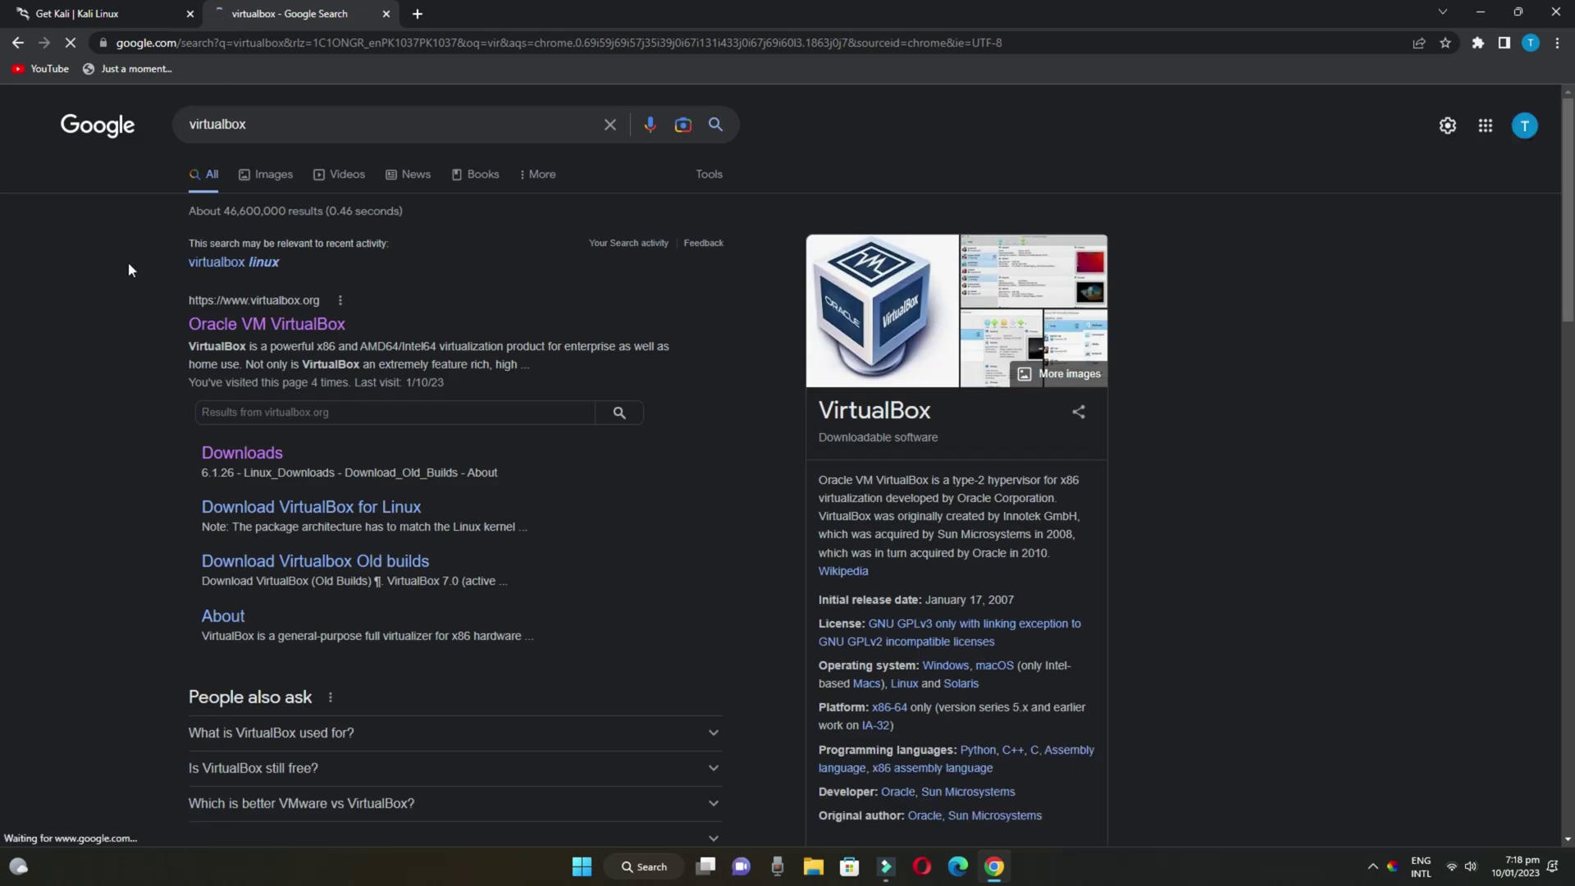
{"action": "scroll", "coordinate": [120, 294], "scroll_direction": "down", "scroll_amount": 1}
{"action": "scroll", "coordinate": [120, 294], "scroll_direction": "up", "scroll_amount": 1}
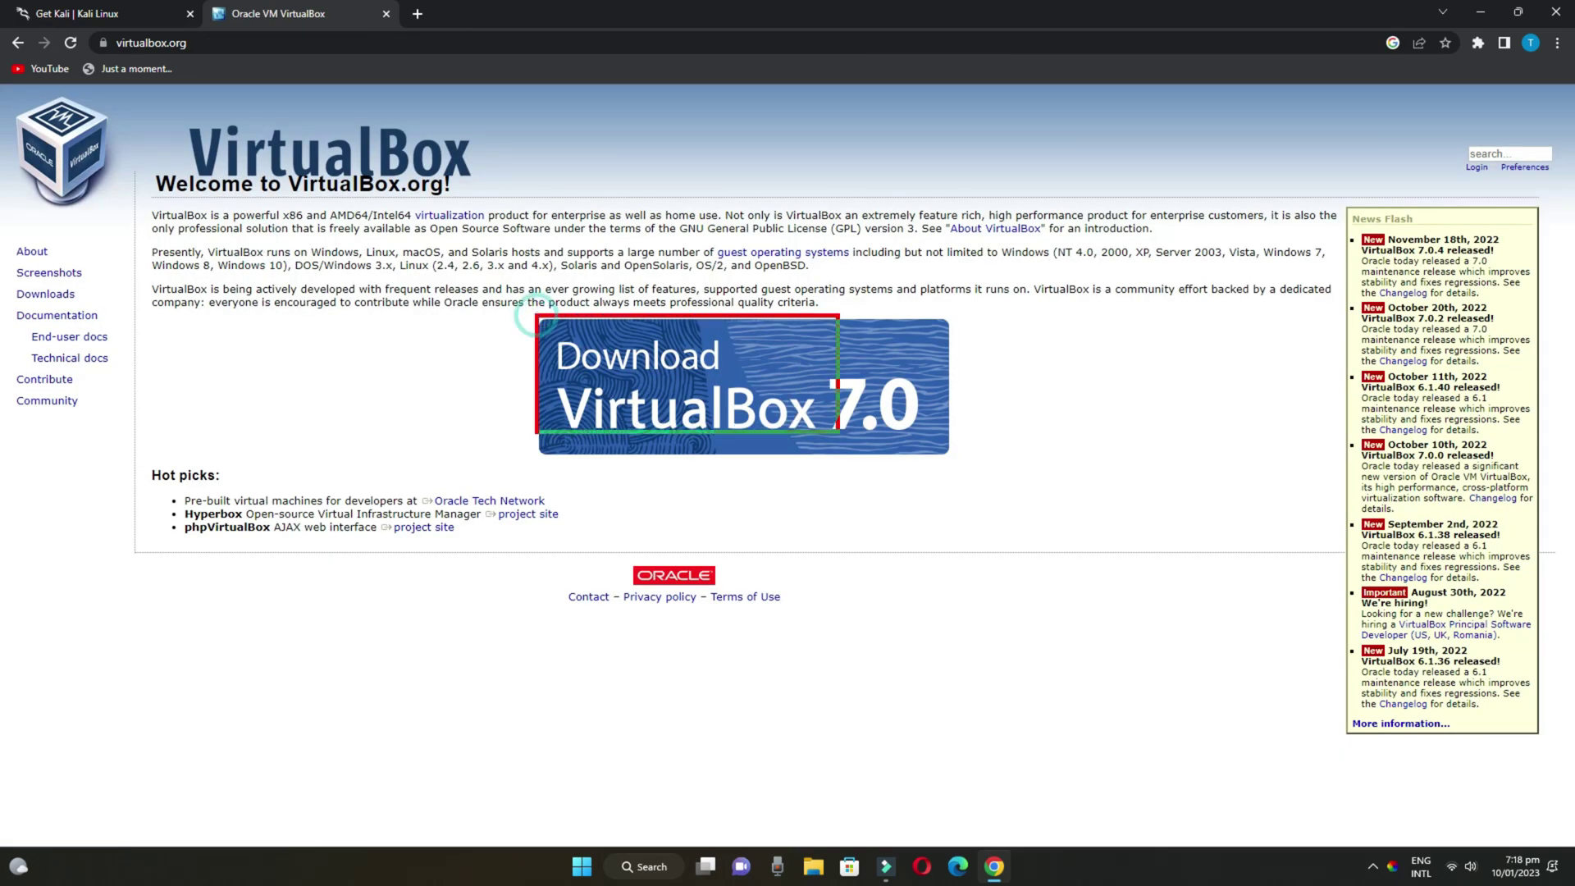
{"action": "left_click", "coordinate": [739, 401]}
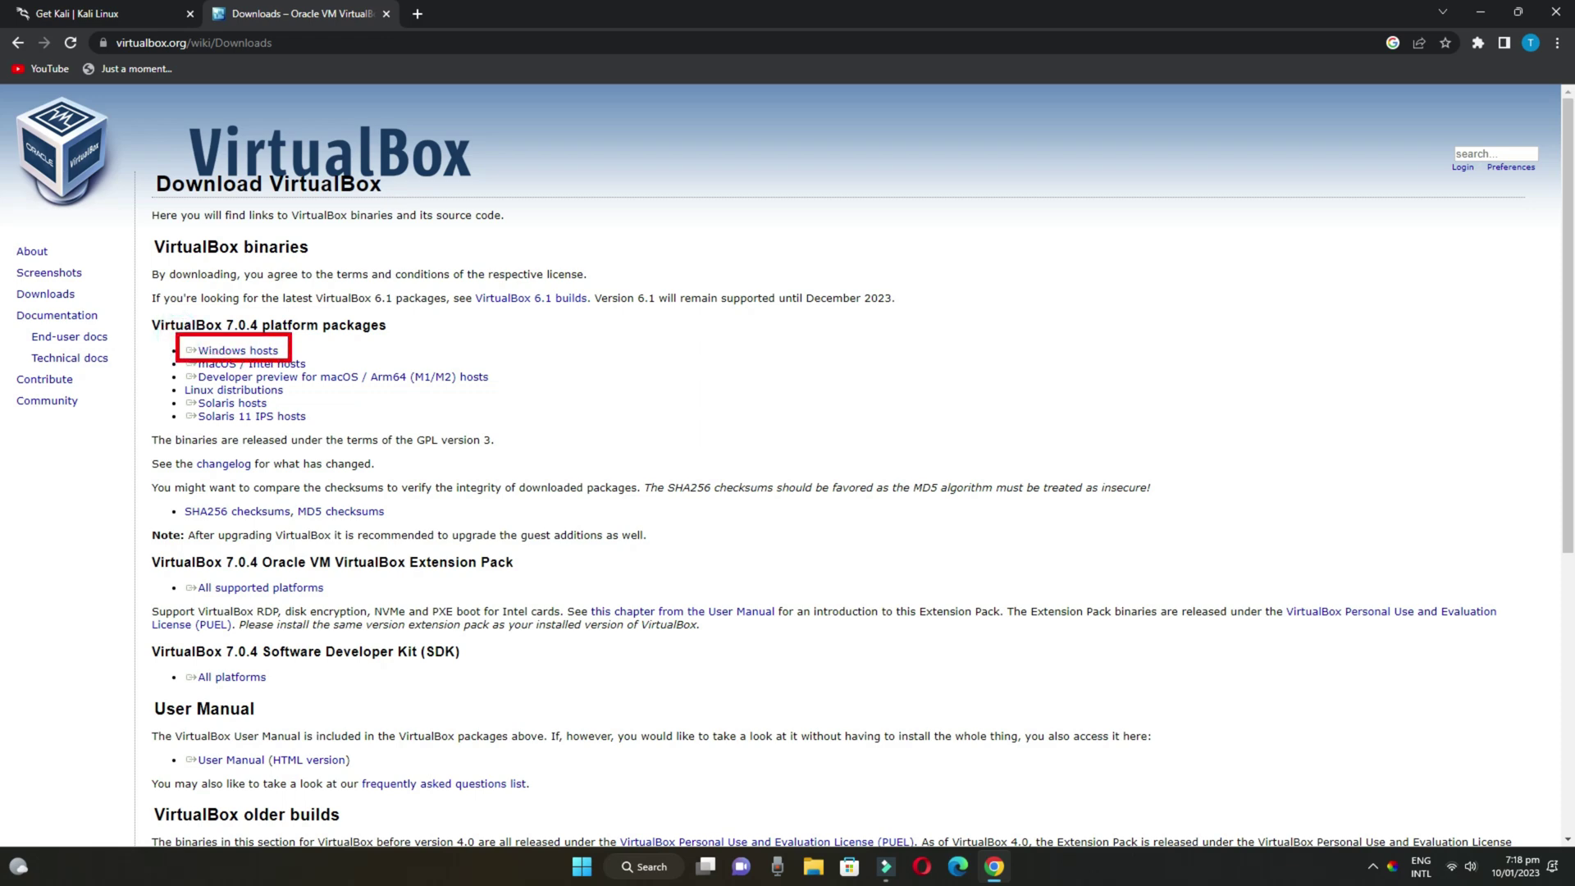
Download the VirtualBox 7.0.4 Windows hosts installer, dismiss the duplicate notice, and minimize Chrome
{"action": "left_click", "coordinate": [238, 350]}
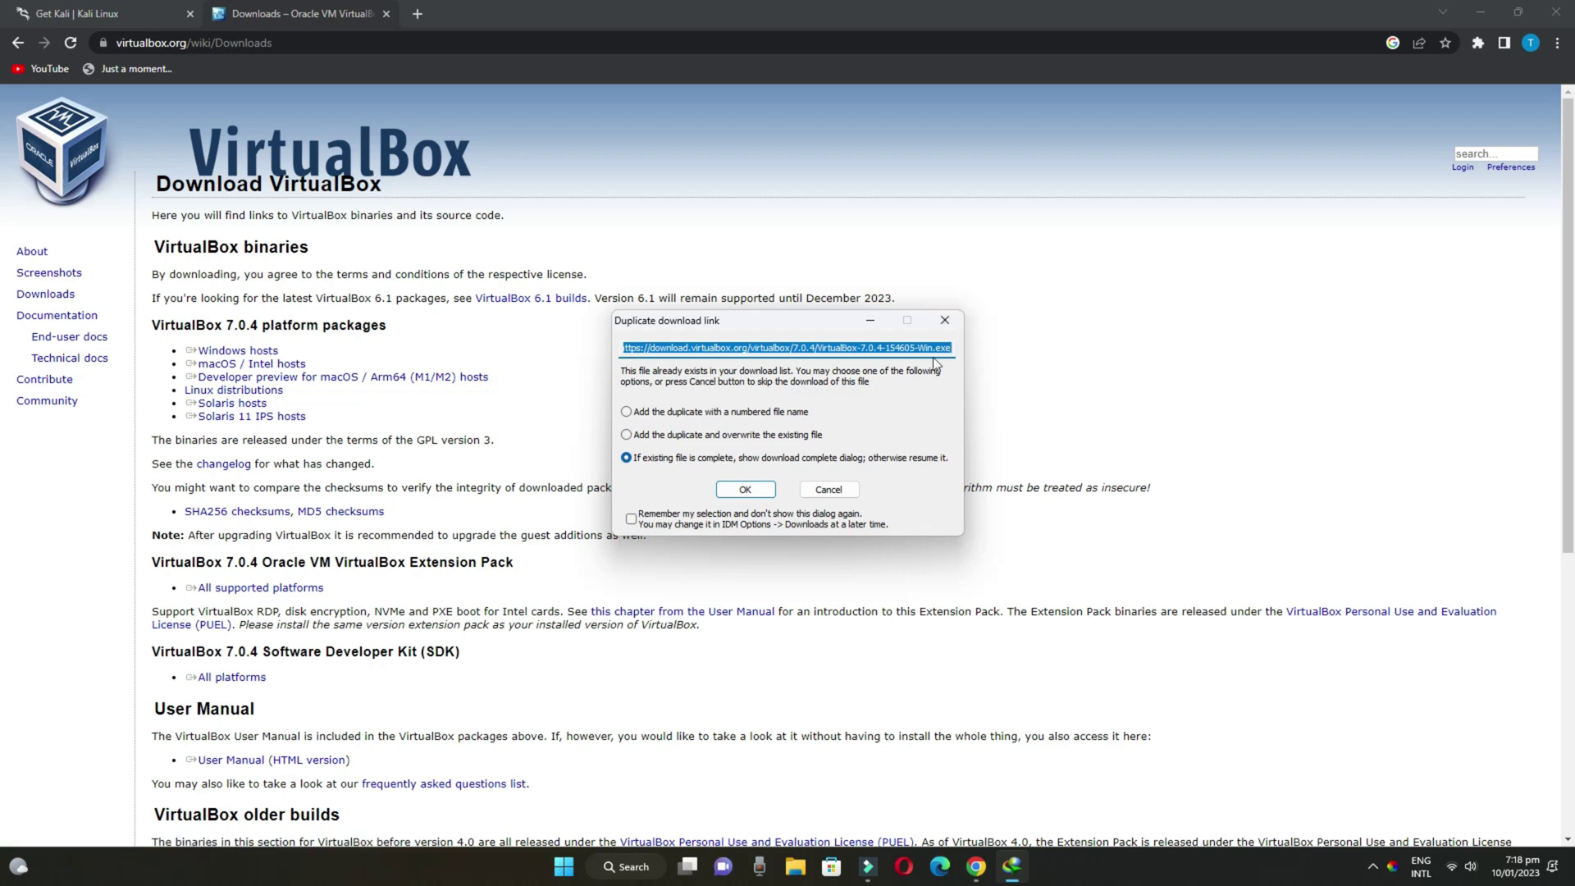
{"action": "left_click", "coordinate": [945, 321]}
{"action": "left_click", "coordinate": [1481, 12]}
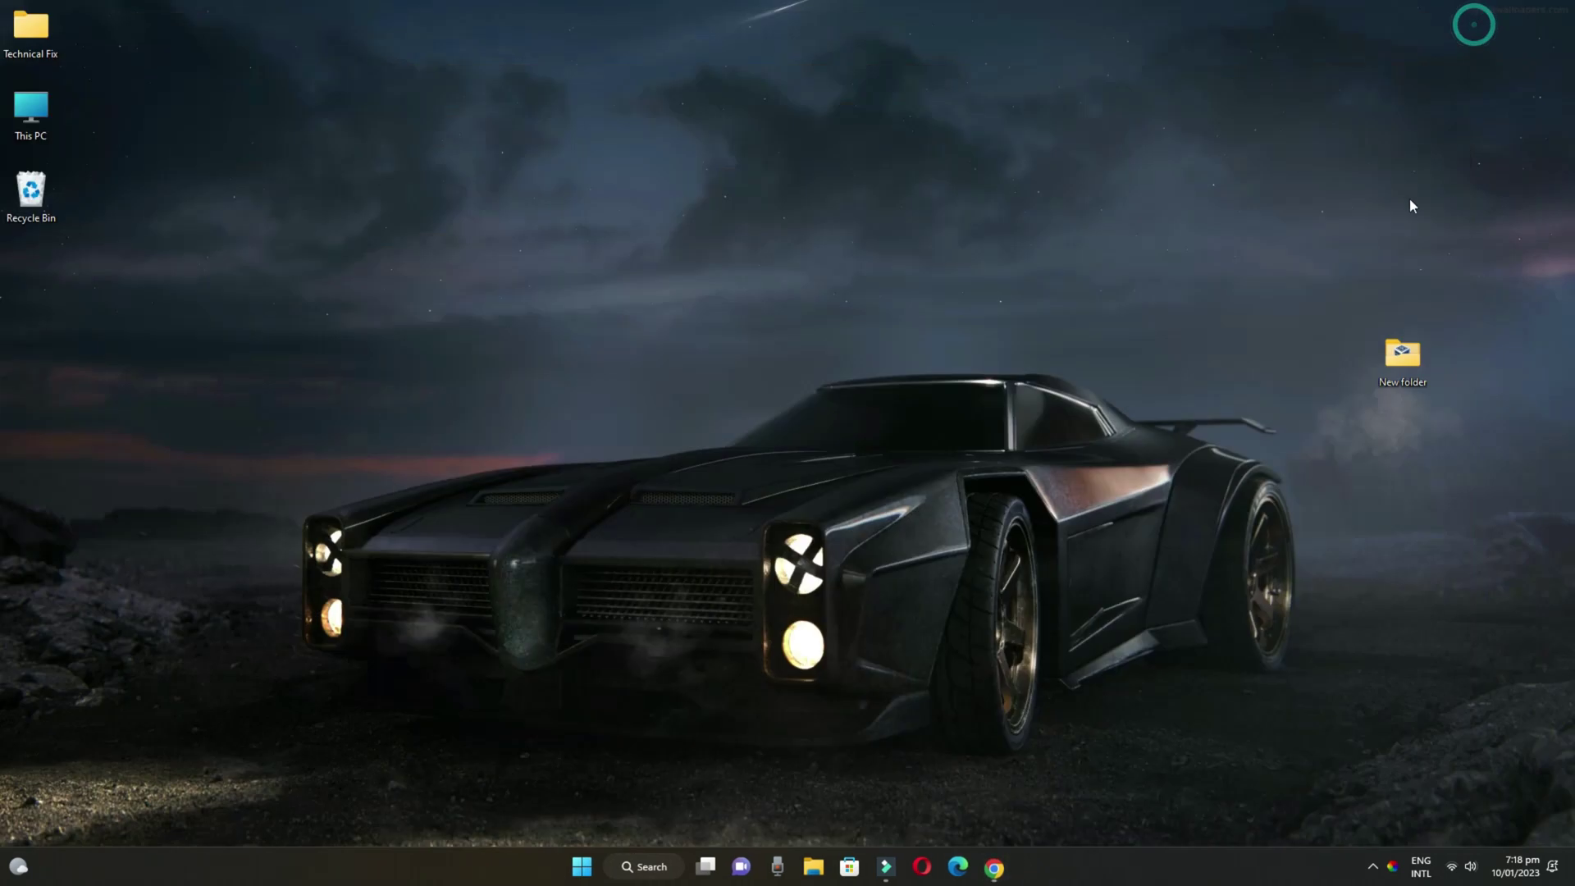
Run the VirtualBox installer from New folder as administrator
{"action": "double_click", "coordinate": [1388, 354]}
{"action": "left_click", "coordinate": [575, 287]}
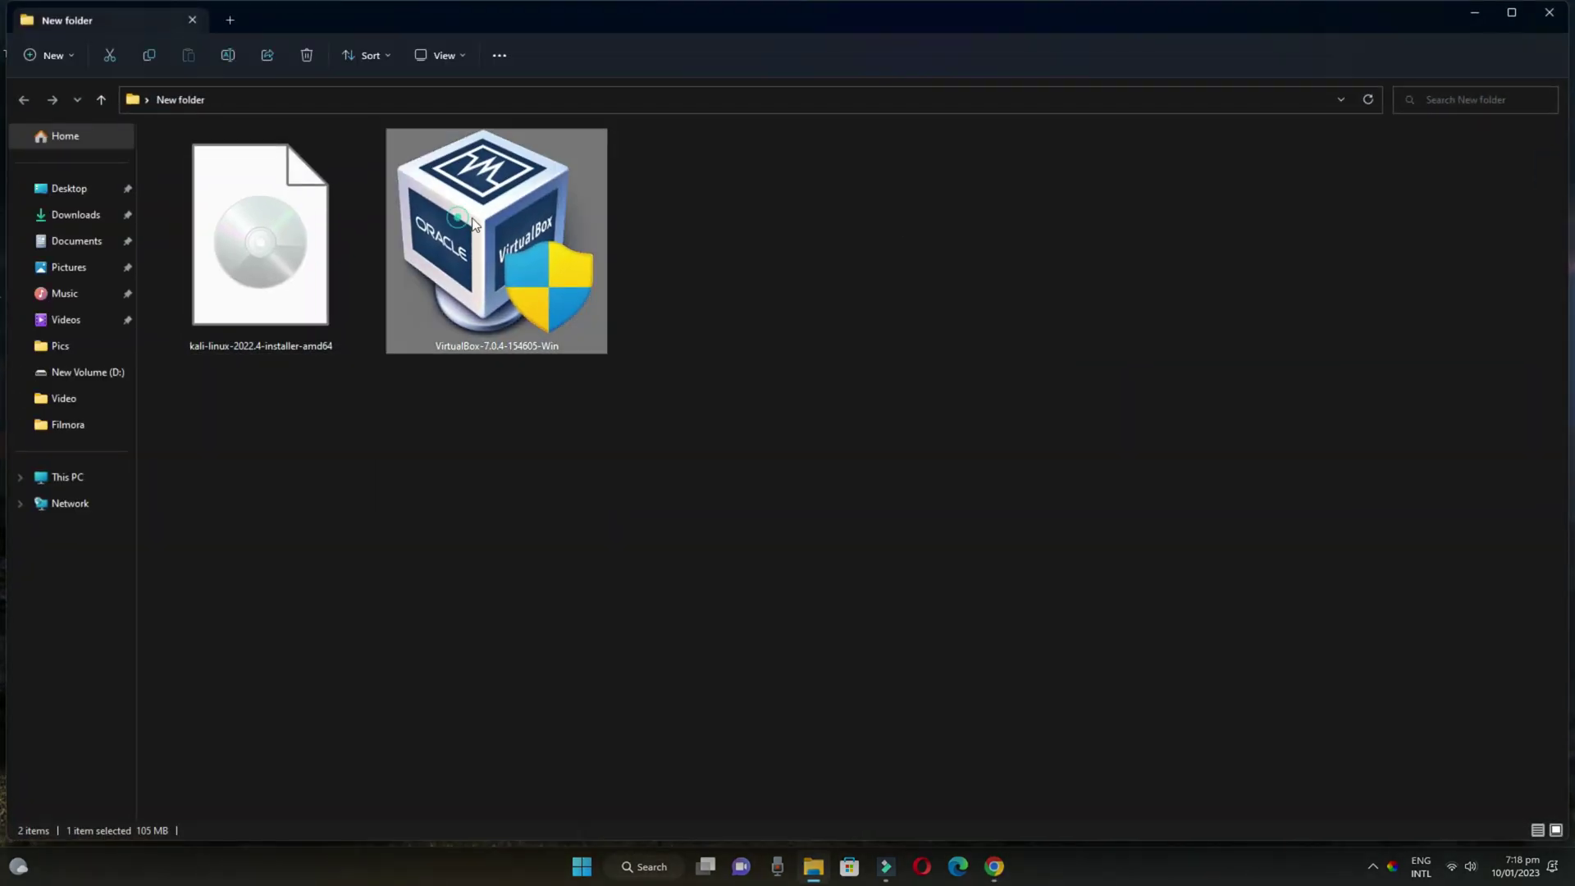
{"action": "left_click", "coordinate": [652, 329]}
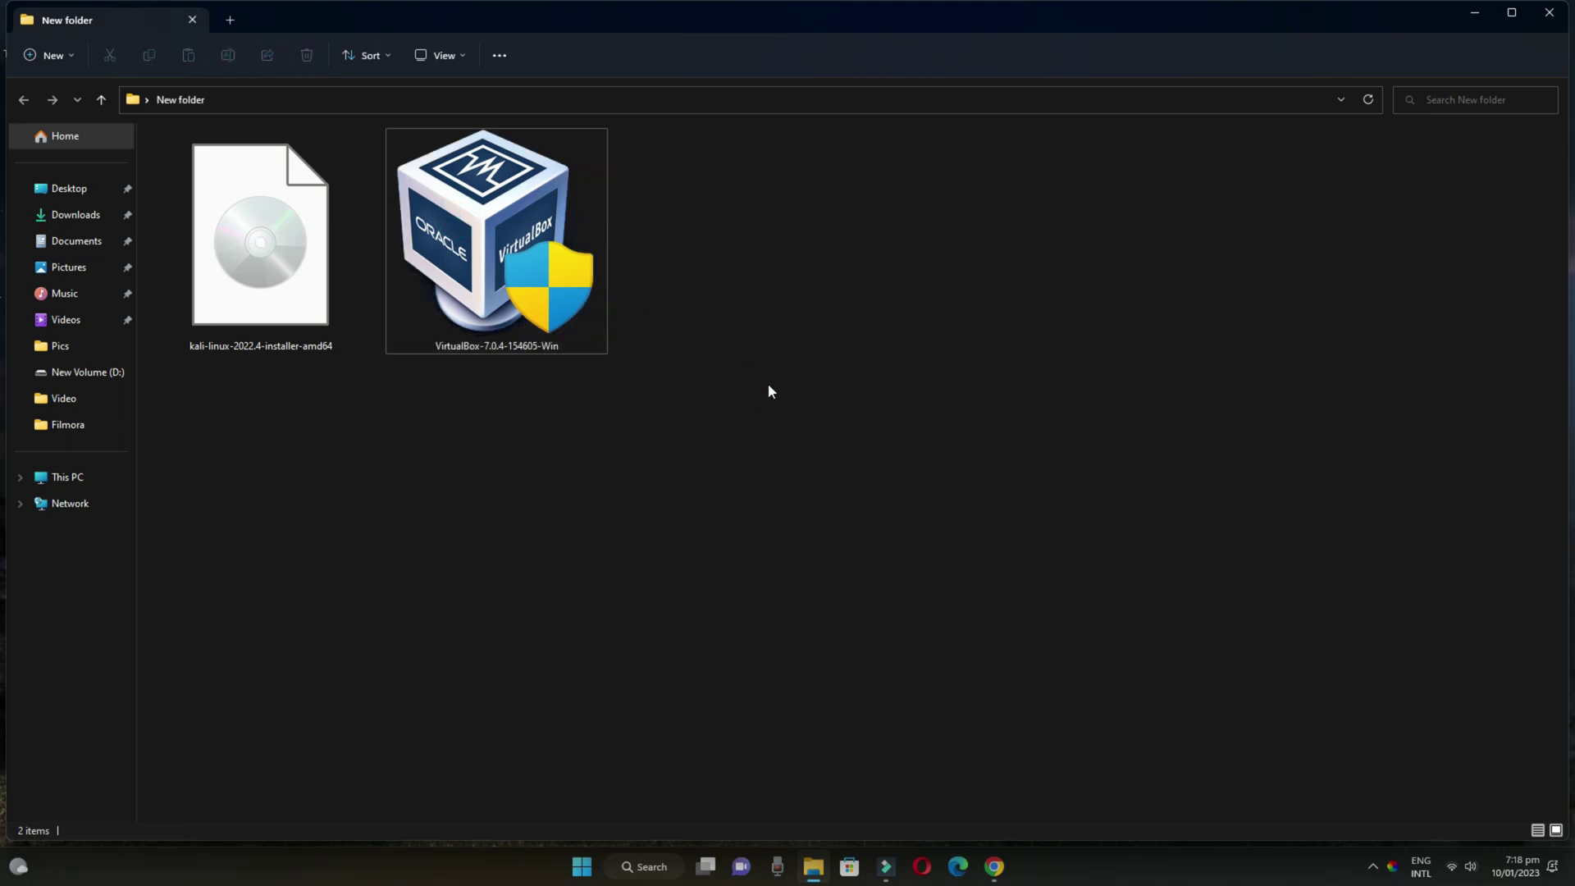
{"action": "right_click", "coordinate": [490, 220]}
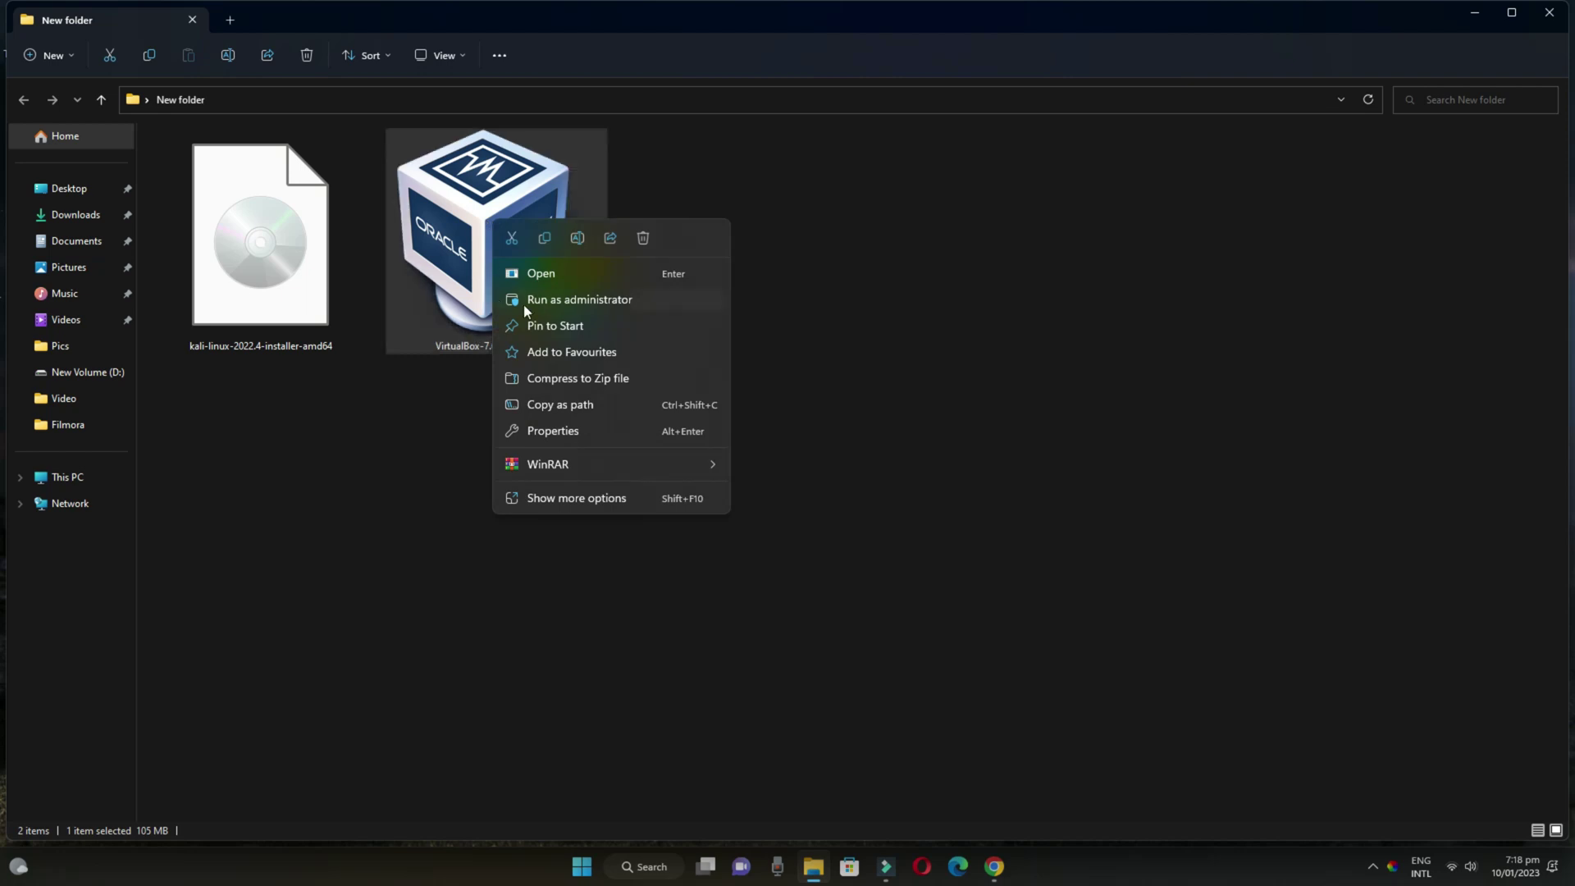
{"action": "left_click", "coordinate": [561, 299]}
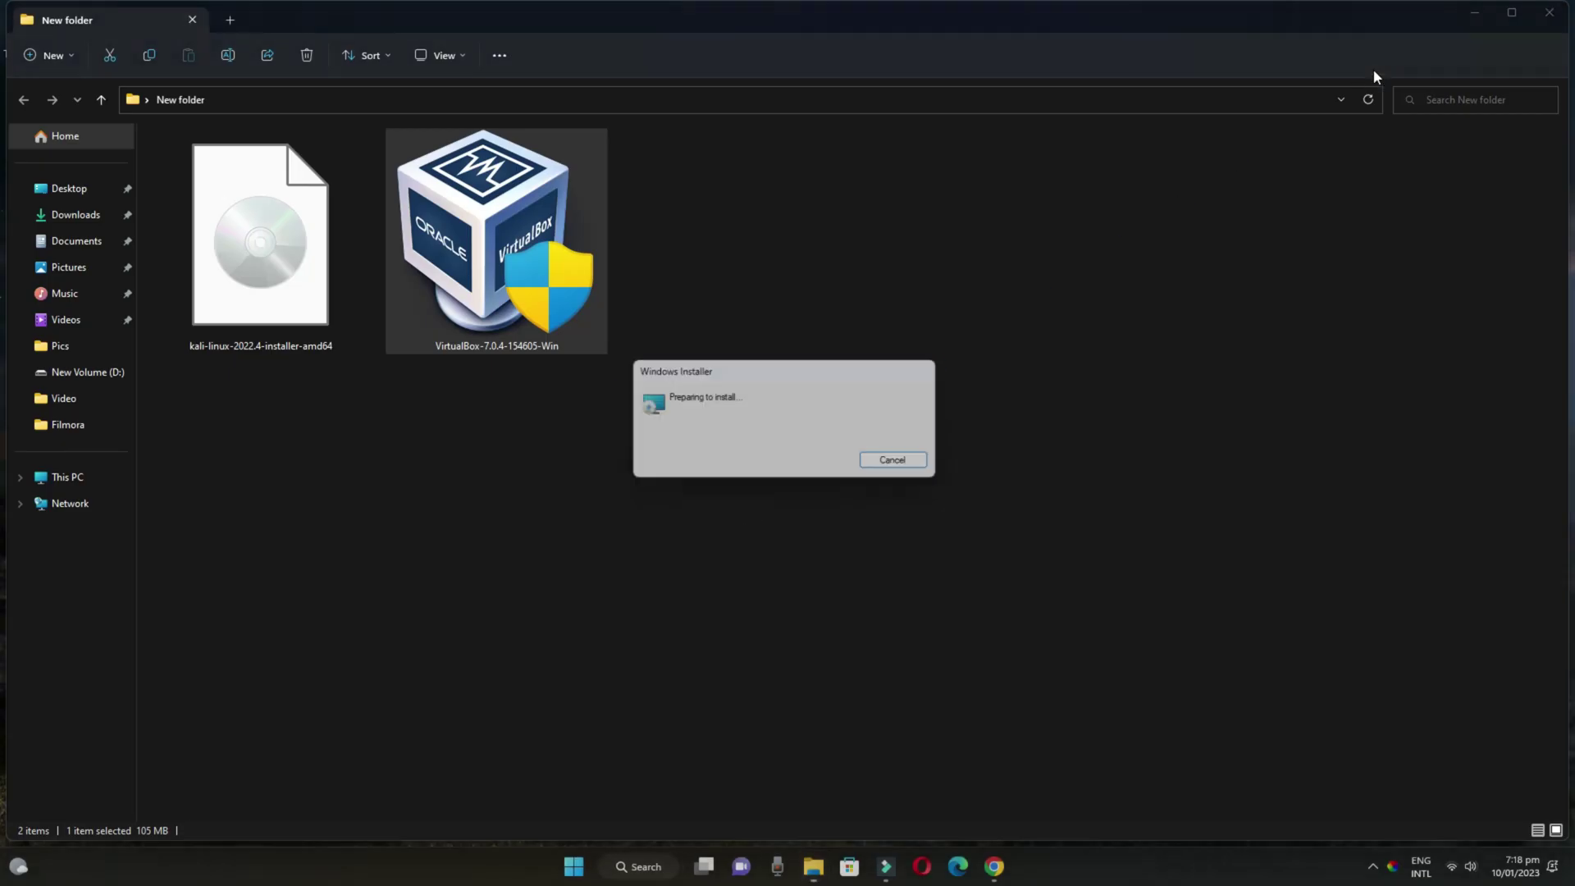
{"action": "left_click", "coordinate": [1476, 14]}
Advance the VirtualBox 7.0.4 setup wizard past custom setup and the dependencies warning to Install
{"action": "left_click", "coordinate": [873, 559]}
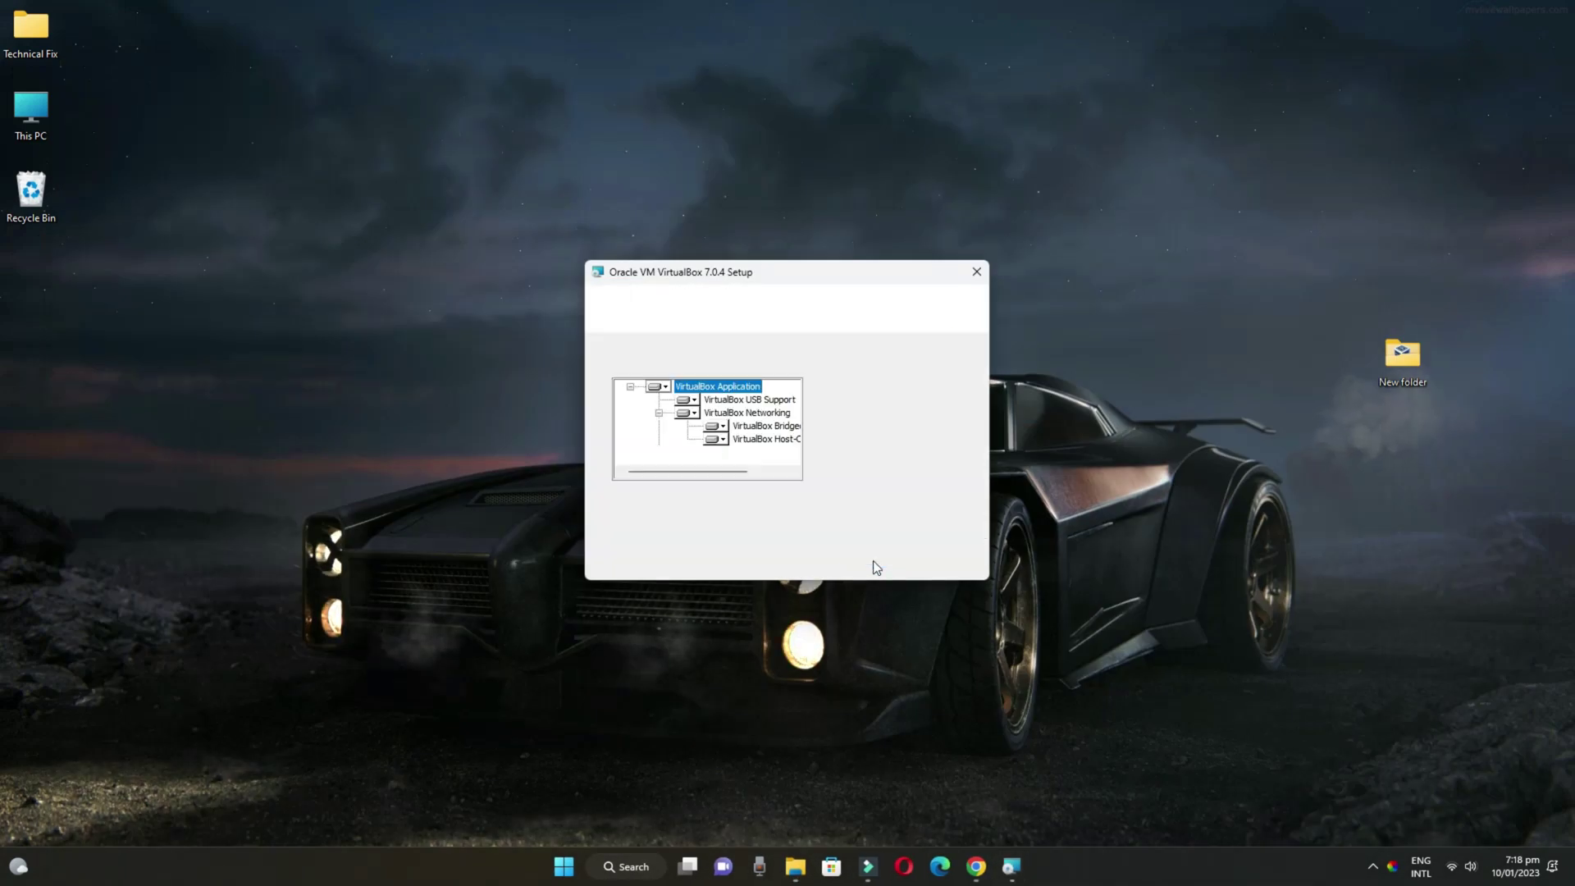
{"action": "left_click", "coordinate": [874, 565]}
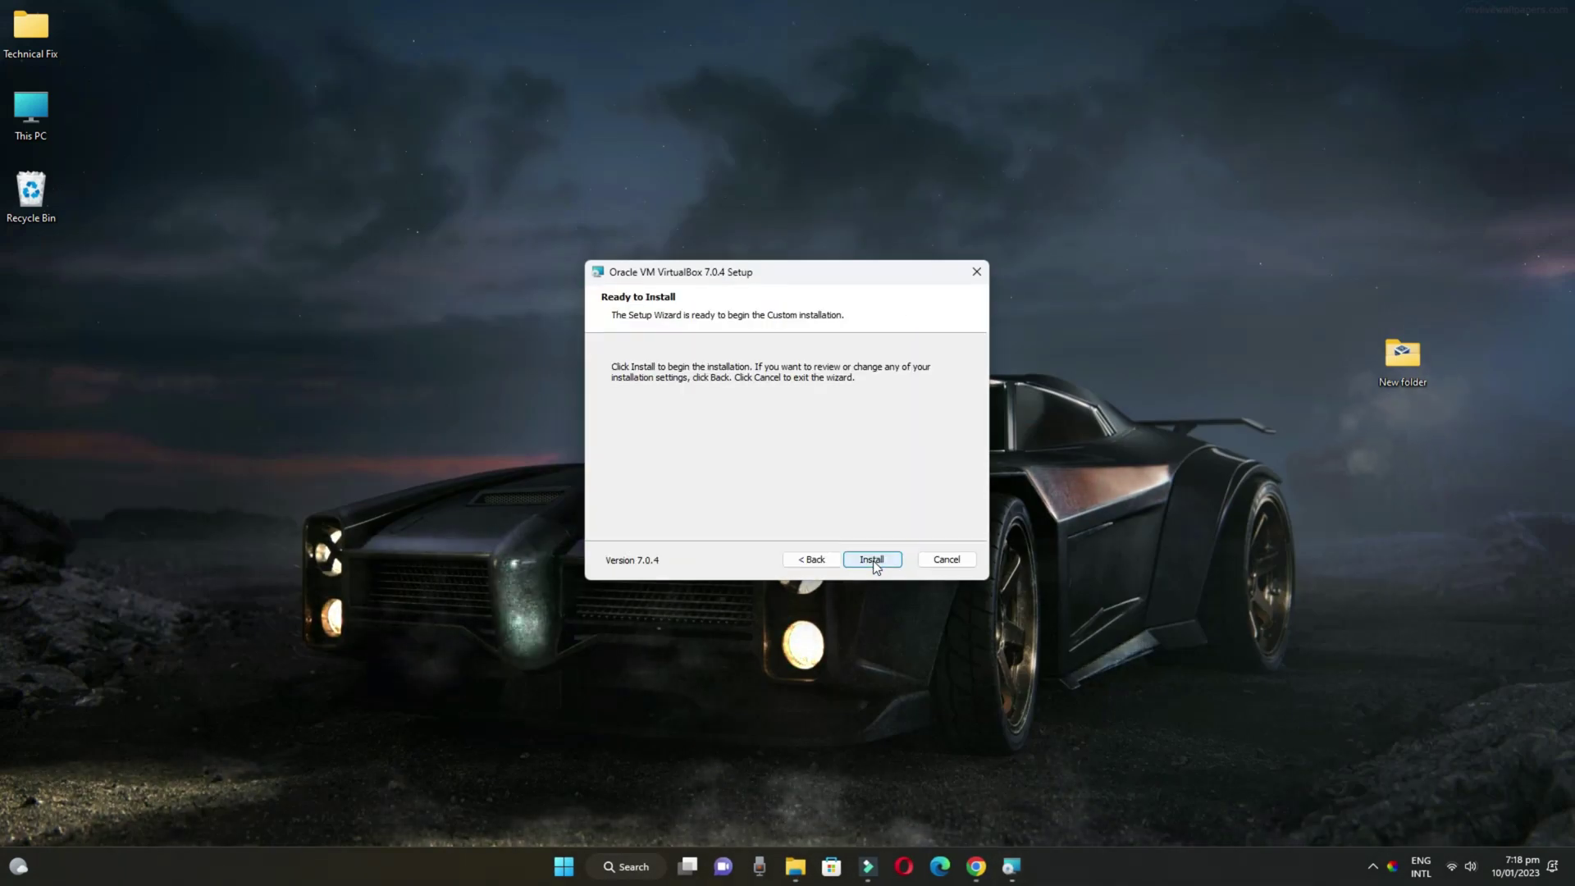
{"action": "left_click", "coordinate": [874, 561]}
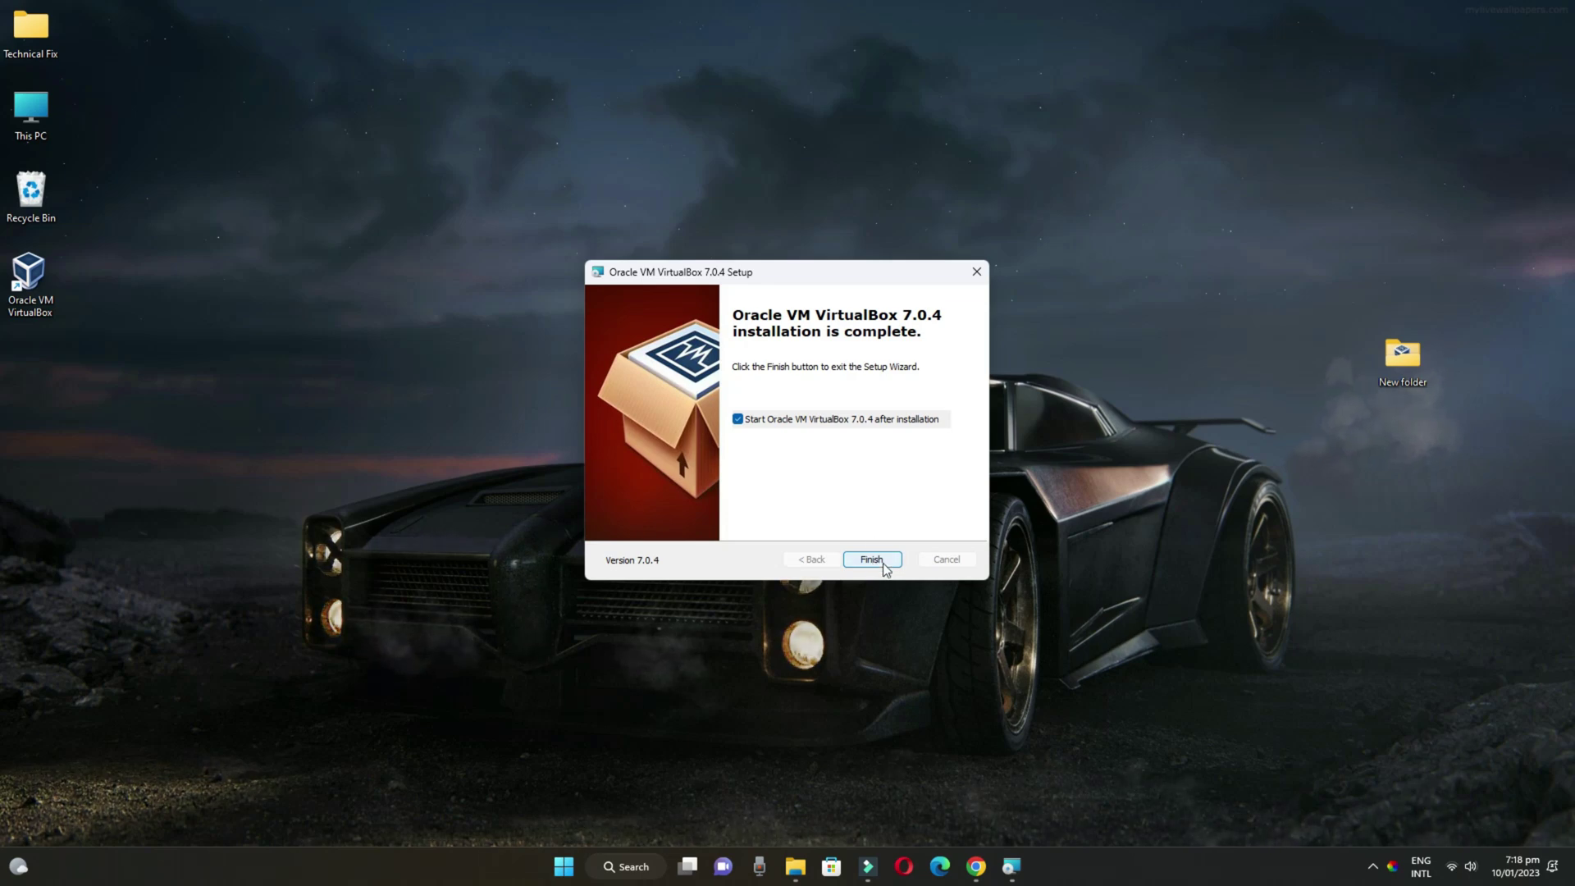
Finish setup, maximize the VirtualBox Manager, and start a new VM named Kali Linux
{"action": "left_click", "coordinate": [875, 561]}
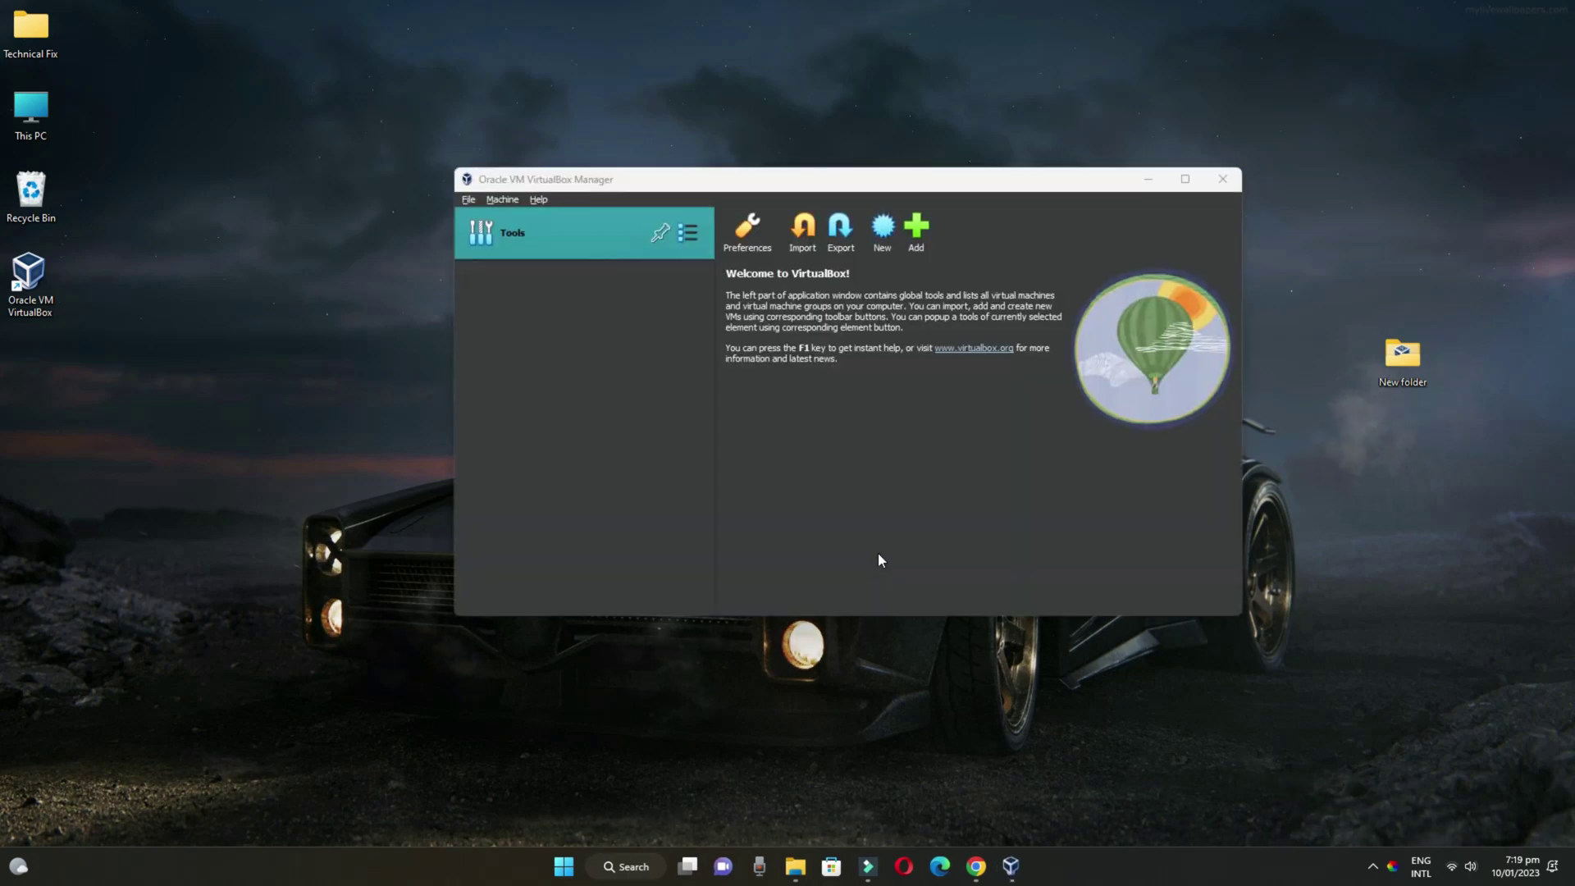
{"action": "left_click", "coordinate": [1184, 179]}
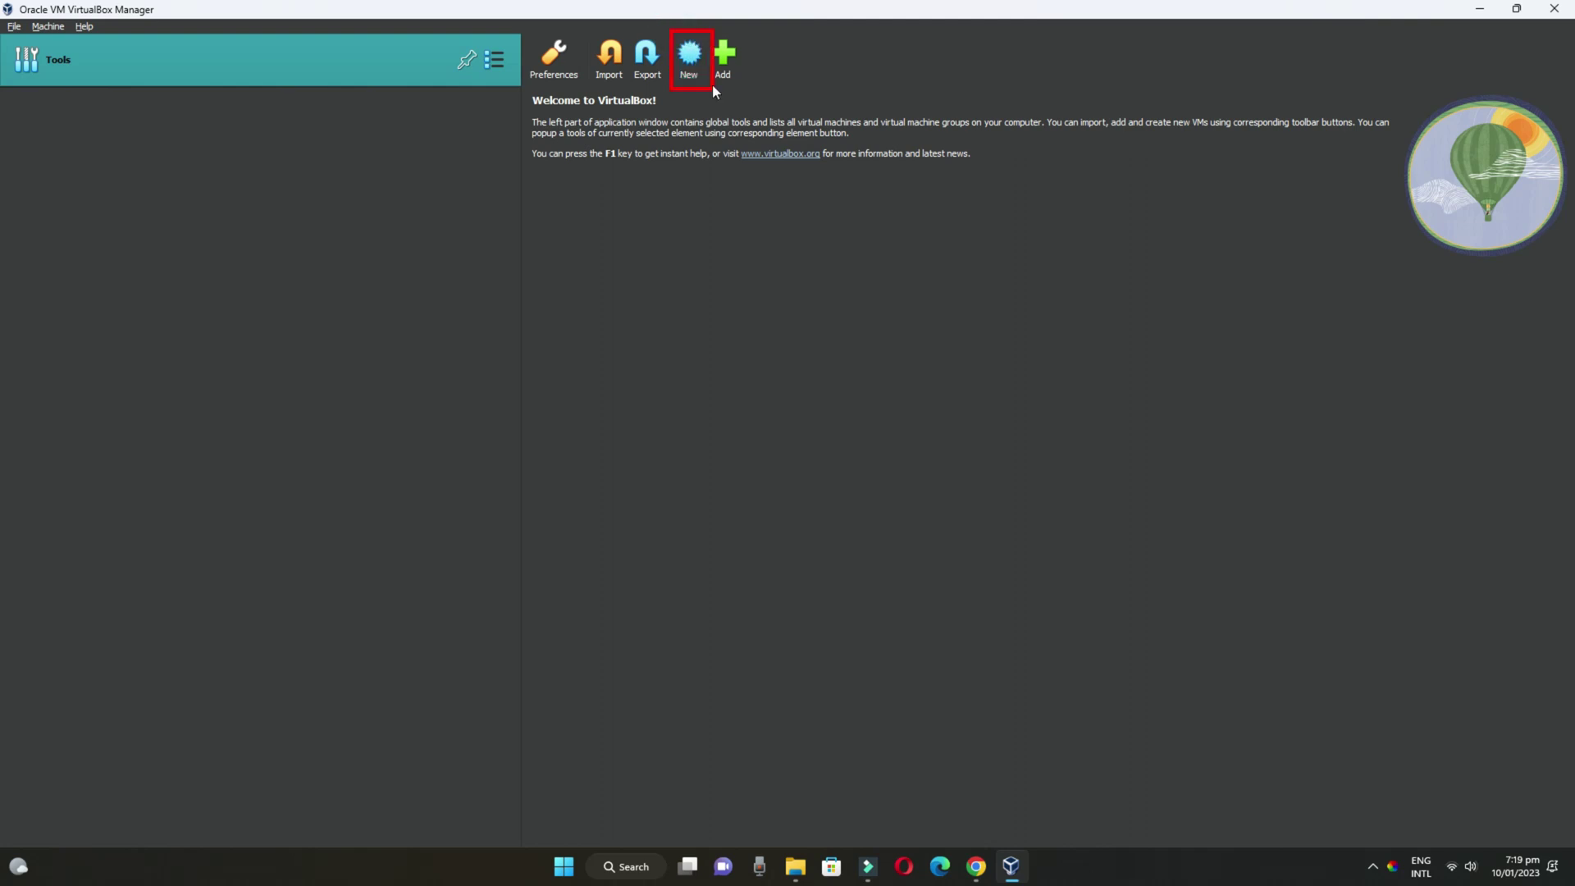
{"action": "left_click", "coordinate": [692, 61]}
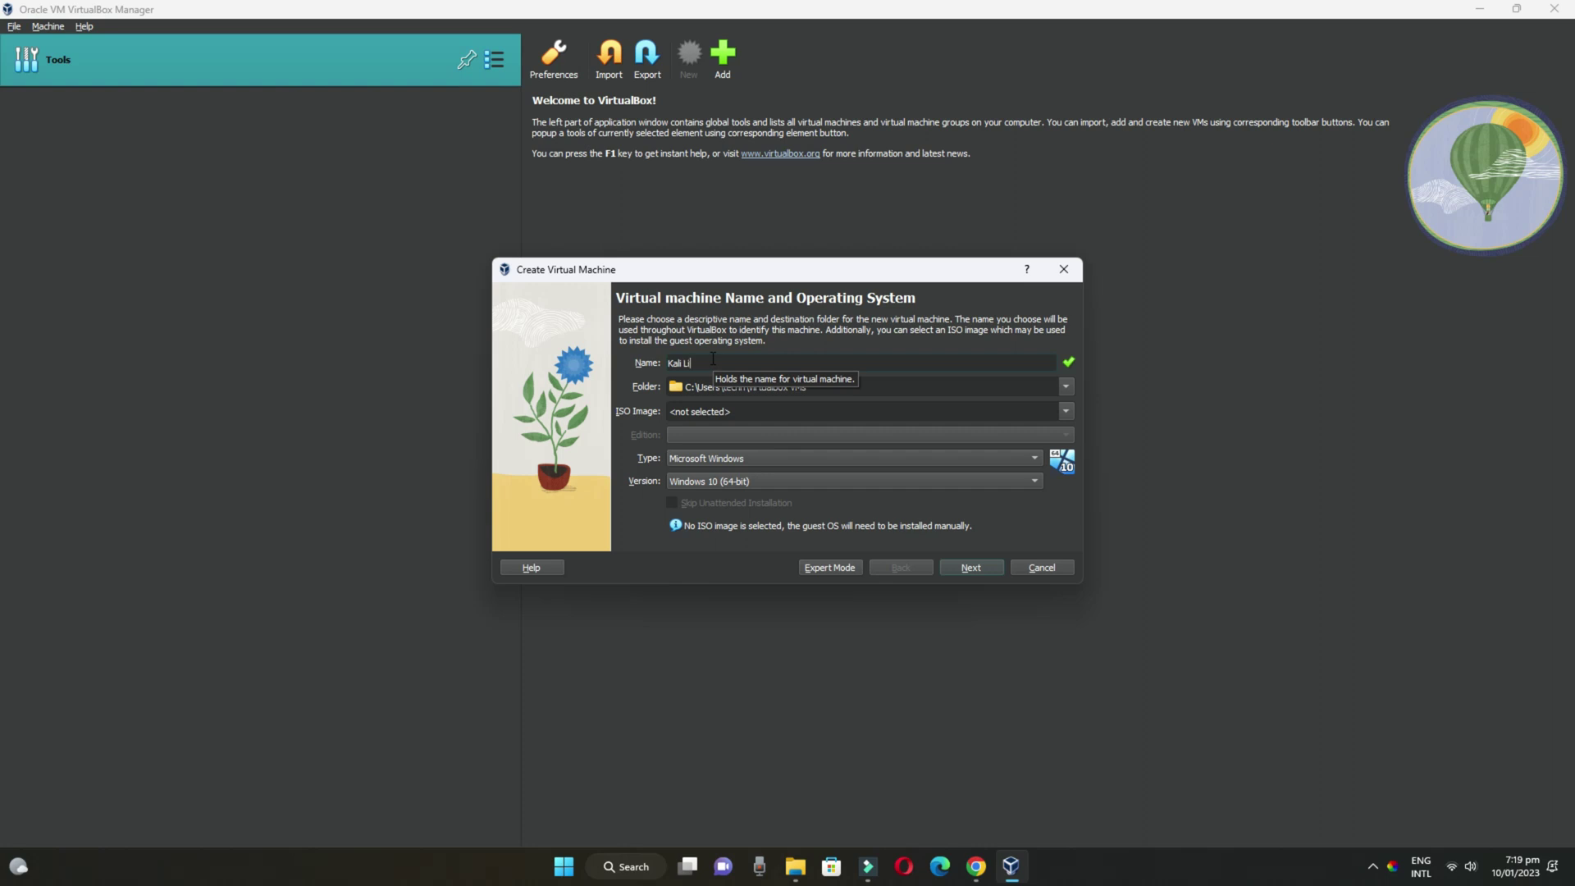
{"action": "type", "text": "nux"}
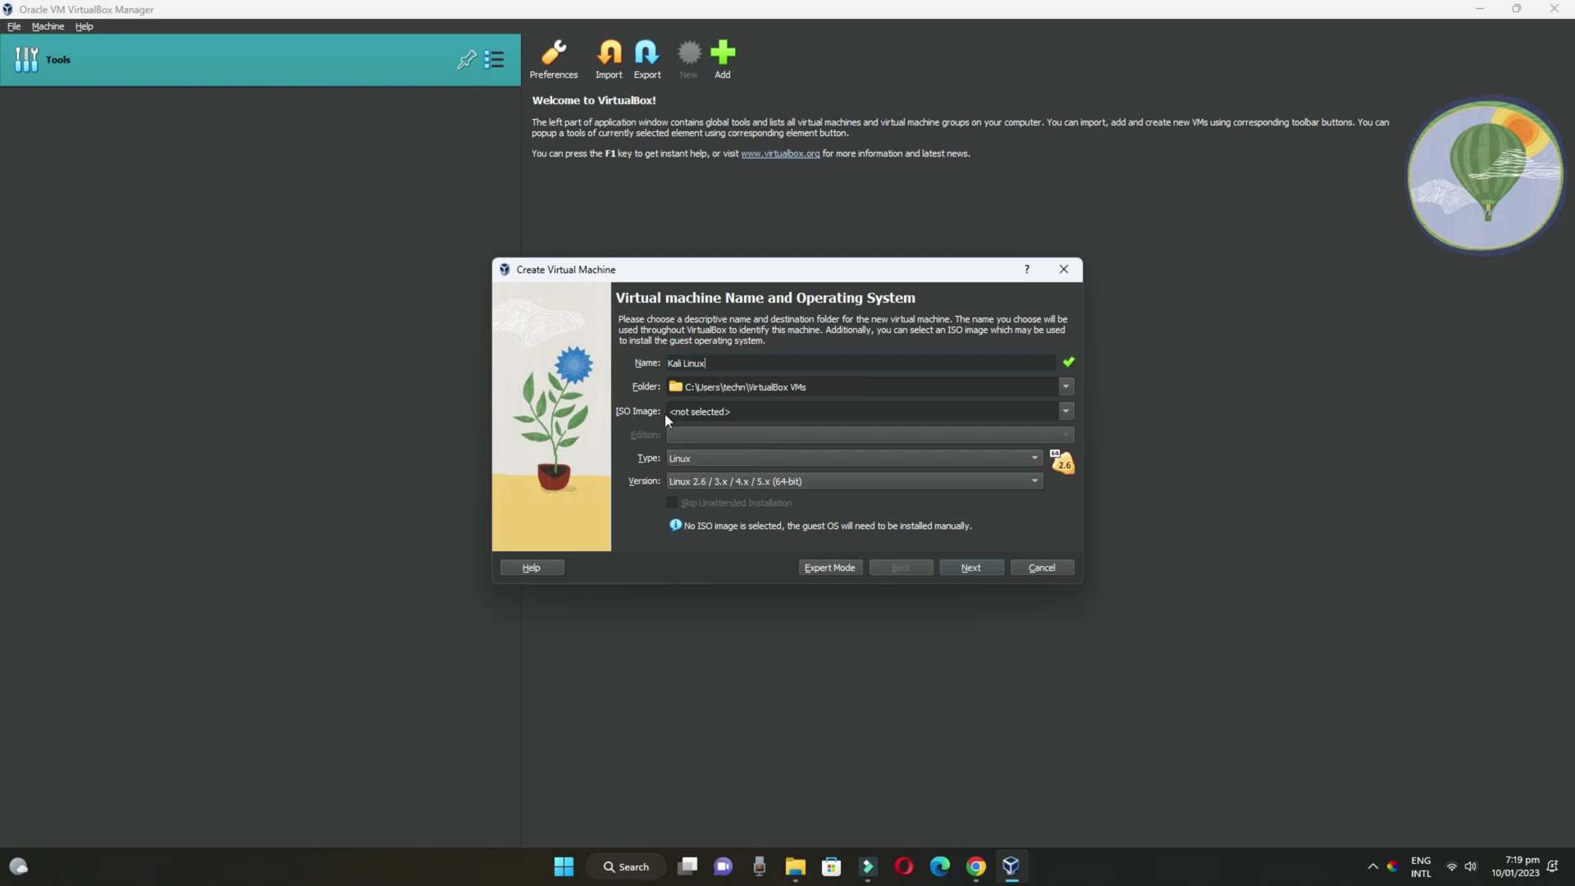
Attach kali-linux-2022.4-installer-amd64.iso from Desktop\New folder as the VM's ISO image
{"action": "left_click", "coordinate": [1066, 411]}
{"action": "left_click", "coordinate": [707, 451]}
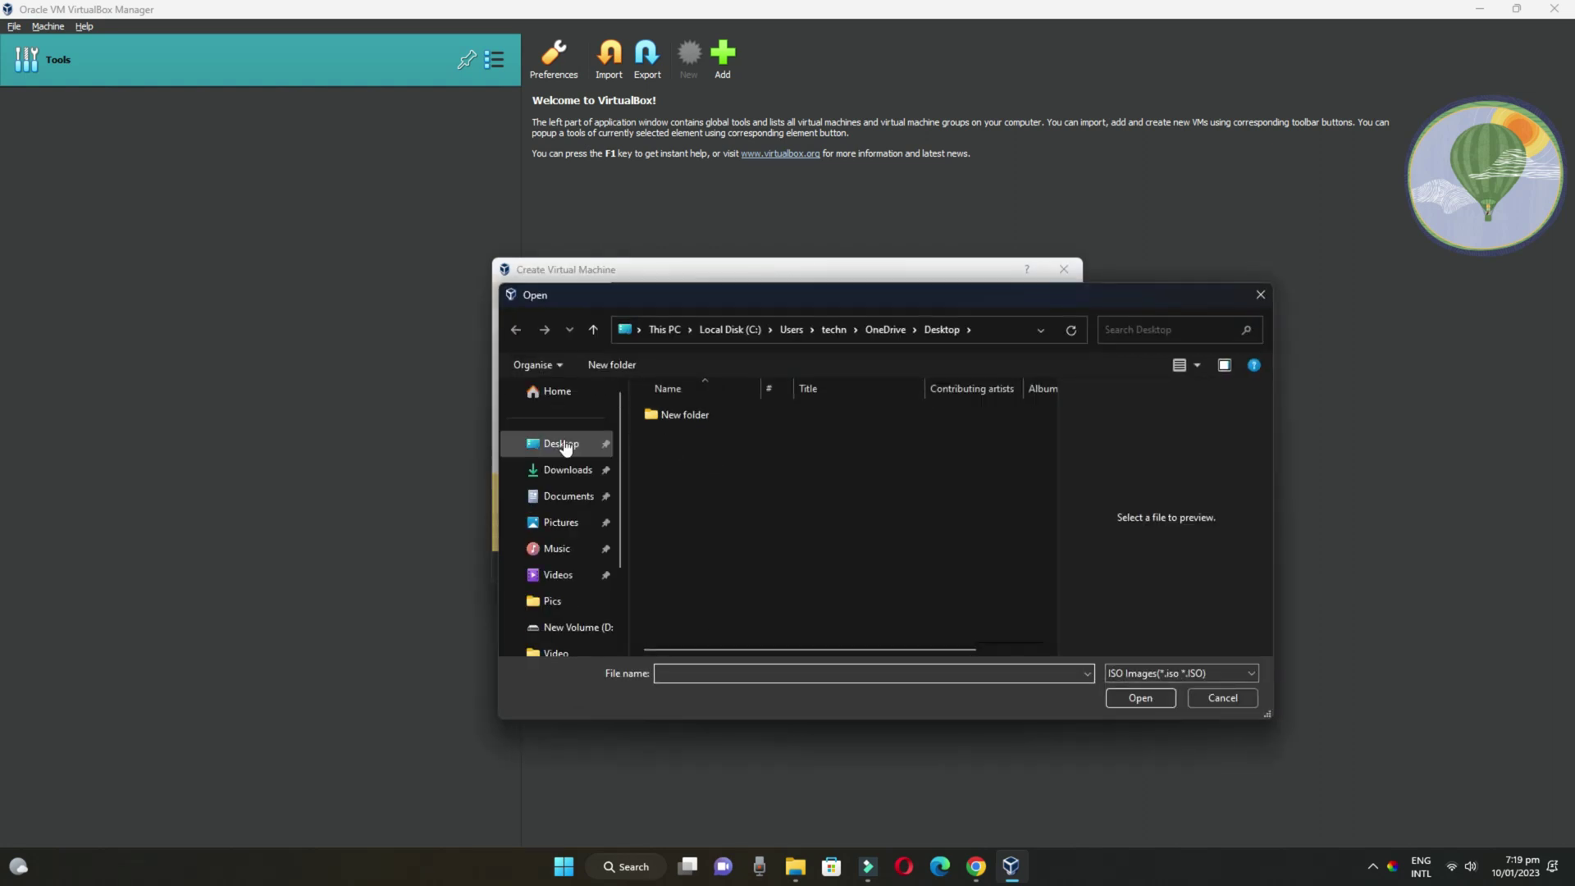
{"action": "left_click", "coordinate": [565, 445]}
{"action": "double_click", "coordinate": [661, 414]}
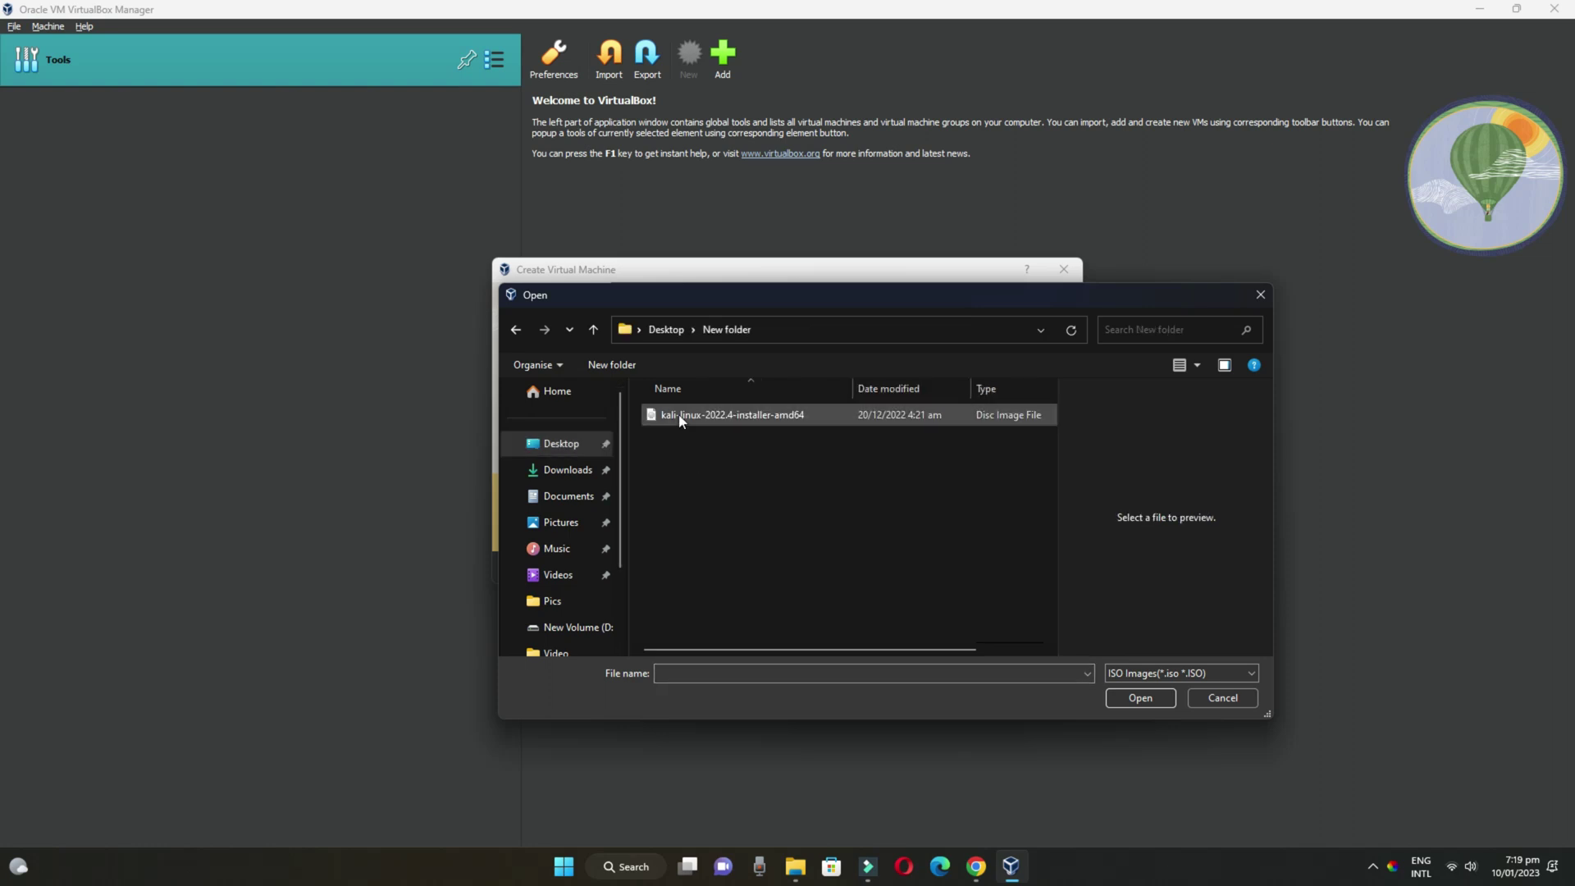
{"action": "left_click", "coordinate": [680, 419]}
{"action": "left_click", "coordinate": [1140, 698]}
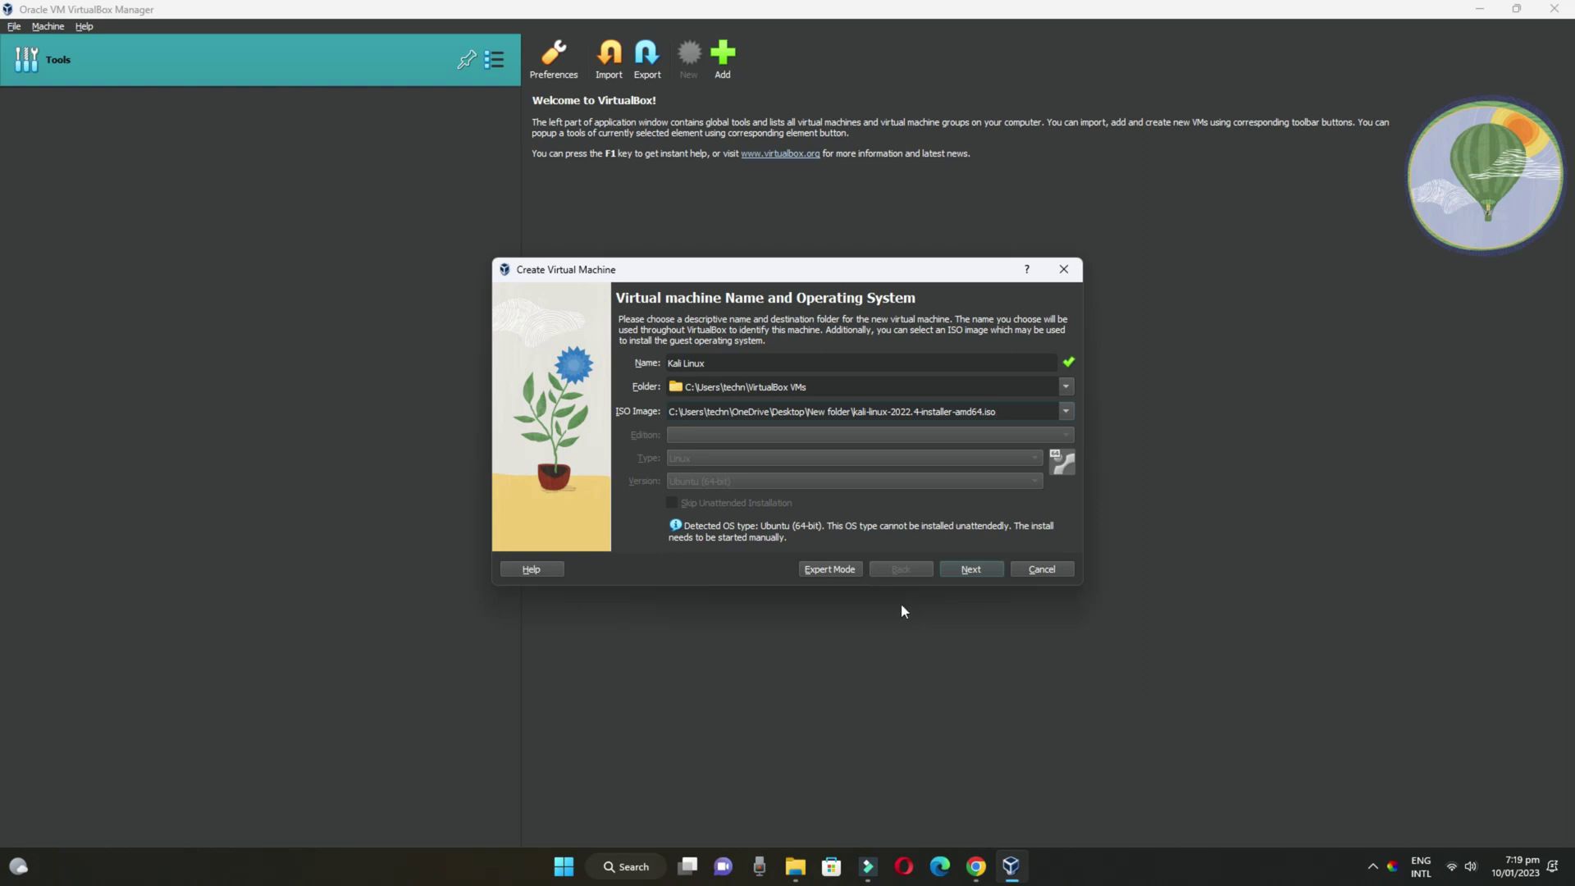
Give the Kali Linux VM 3943 MB base memory and 3 processors
{"action": "left_click", "coordinate": [988, 568]}
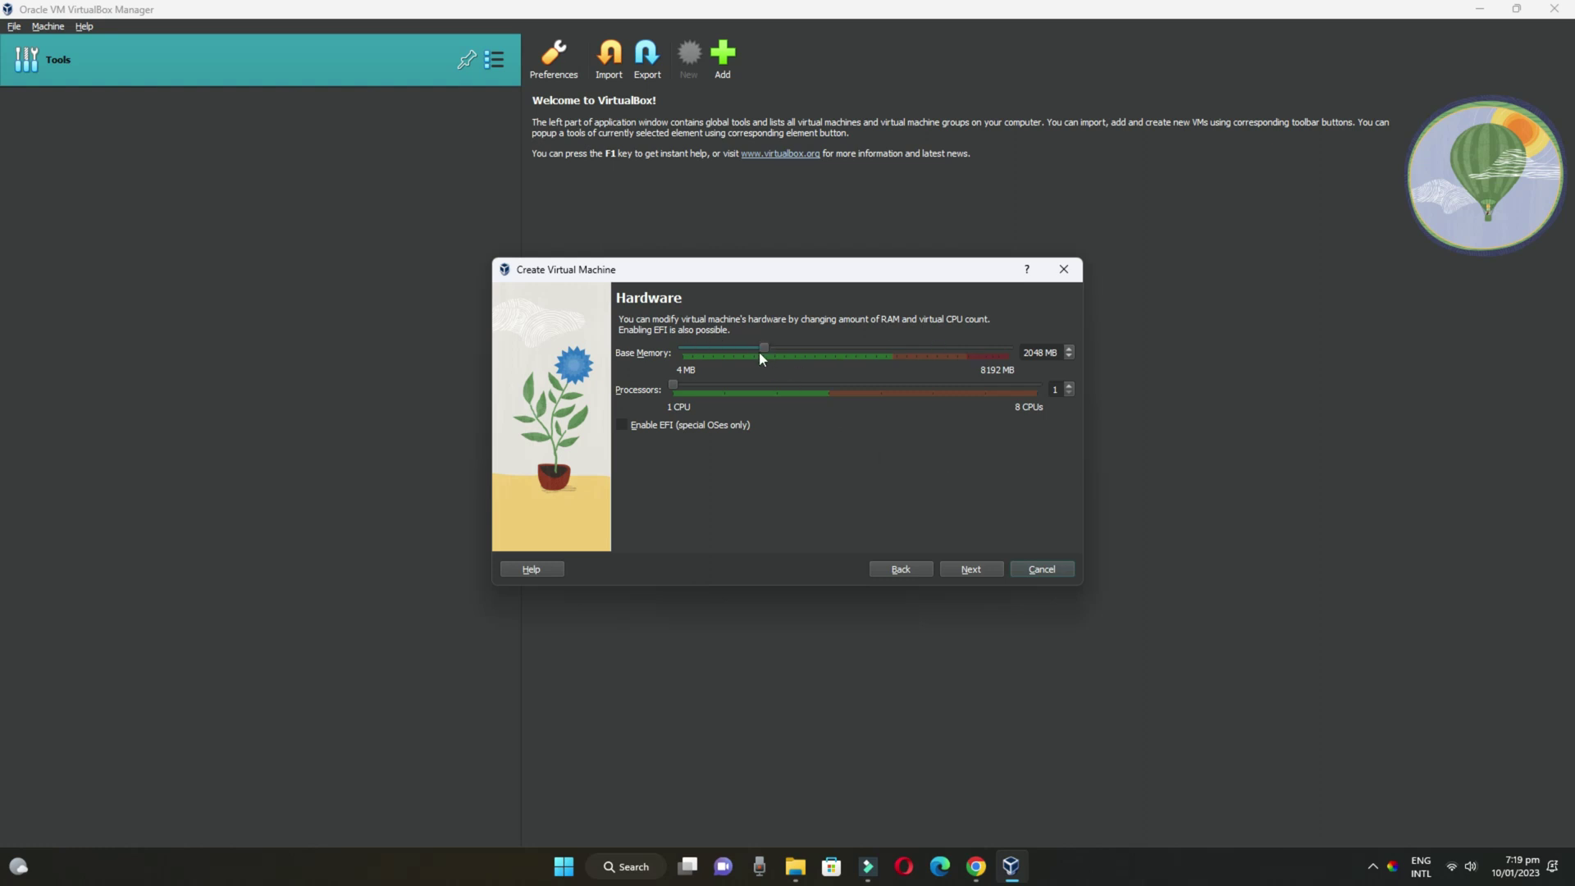
{"action": "left_click_drag", "start_coordinate": [763, 347], "coordinate": [846, 369]}
{"action": "left_click_drag", "start_coordinate": [845, 353], "coordinate": [835, 347]}
{"action": "left_click_drag", "start_coordinate": [673, 383], "coordinate": [753, 394]}
Keep the 25.00 GB virtual disk and finish creating the VM
{"action": "left_click", "coordinate": [969, 568]}
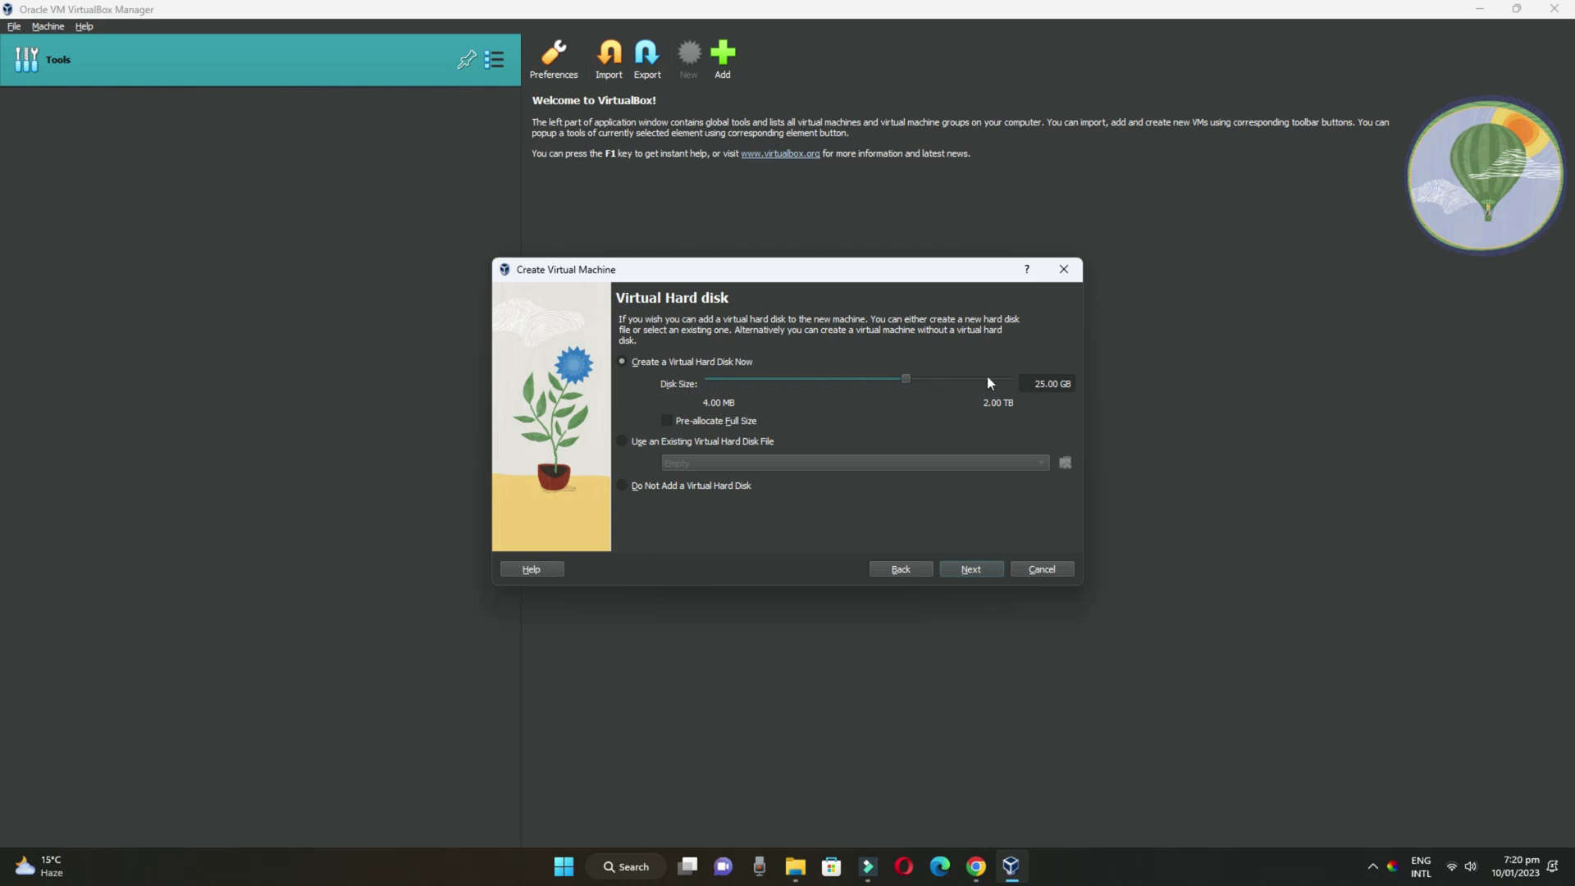
{"action": "double_click", "coordinate": [1040, 384]}
{"action": "left_click", "coordinate": [795, 390]}
{"action": "left_click", "coordinate": [973, 569]}
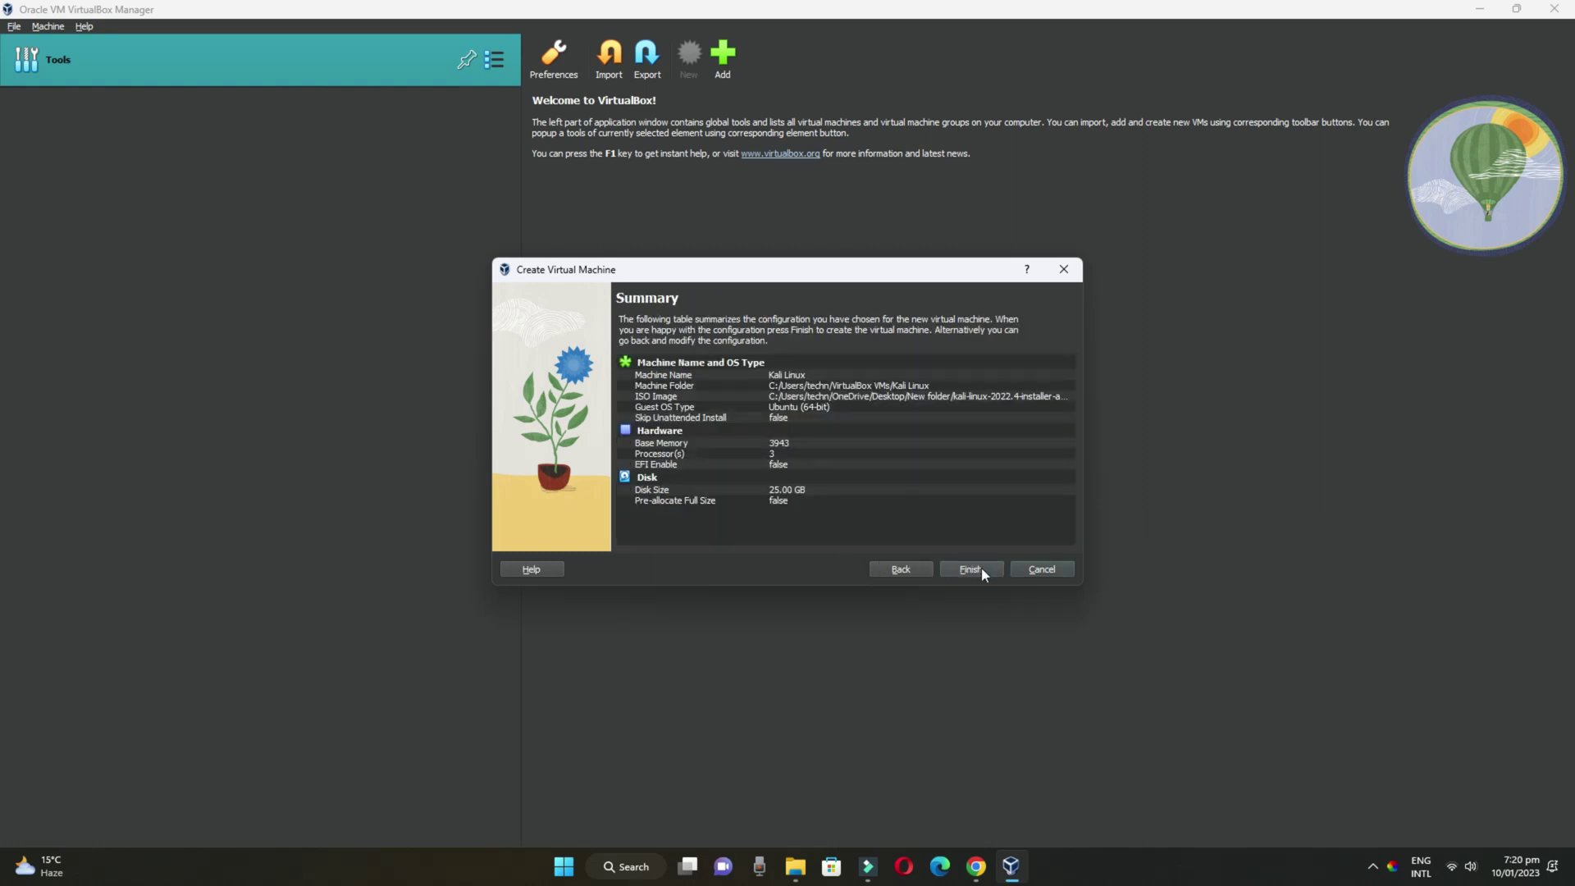
{"action": "left_click", "coordinate": [971, 570]}
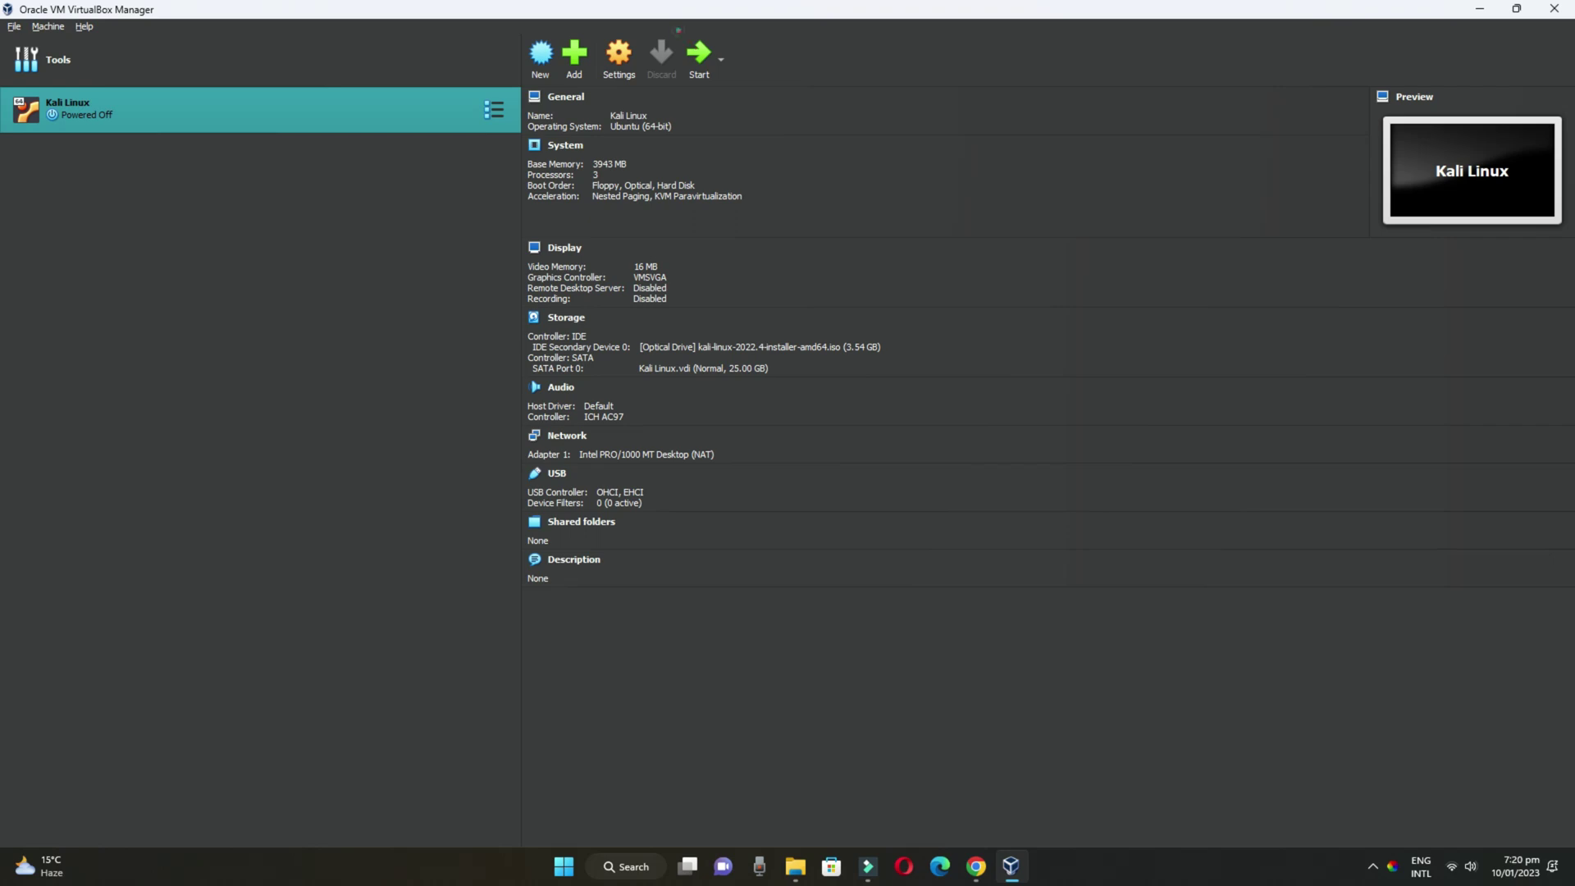
Start the Kali Linux VM, dismiss the keyboard capture notice, and maximize its window
{"action": "left_click", "coordinate": [700, 58]}
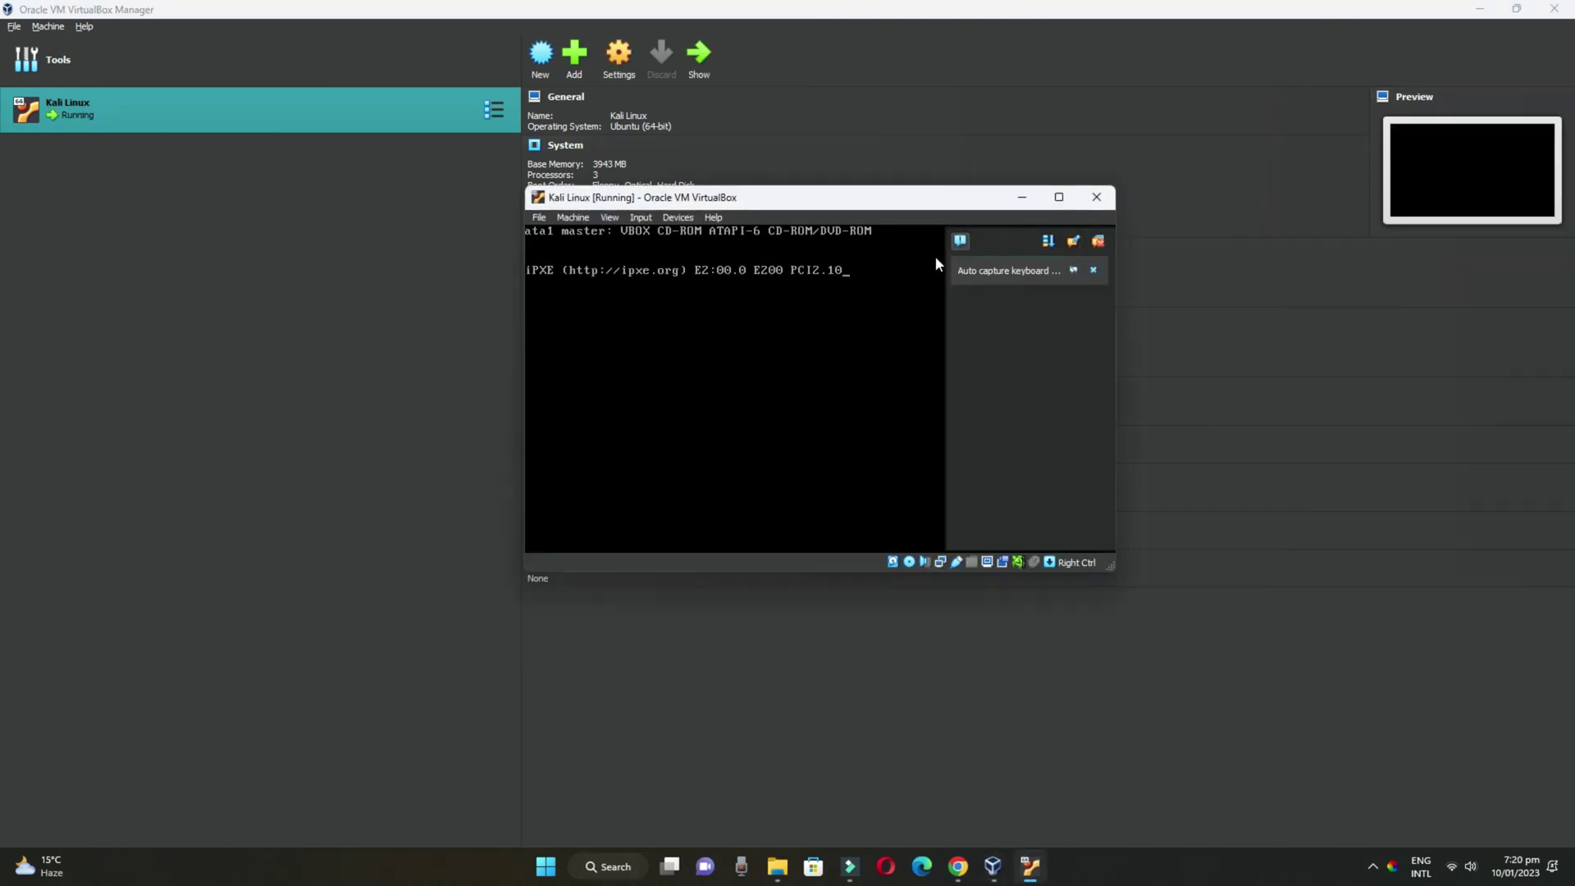
{"action": "left_click", "coordinate": [1028, 271]}
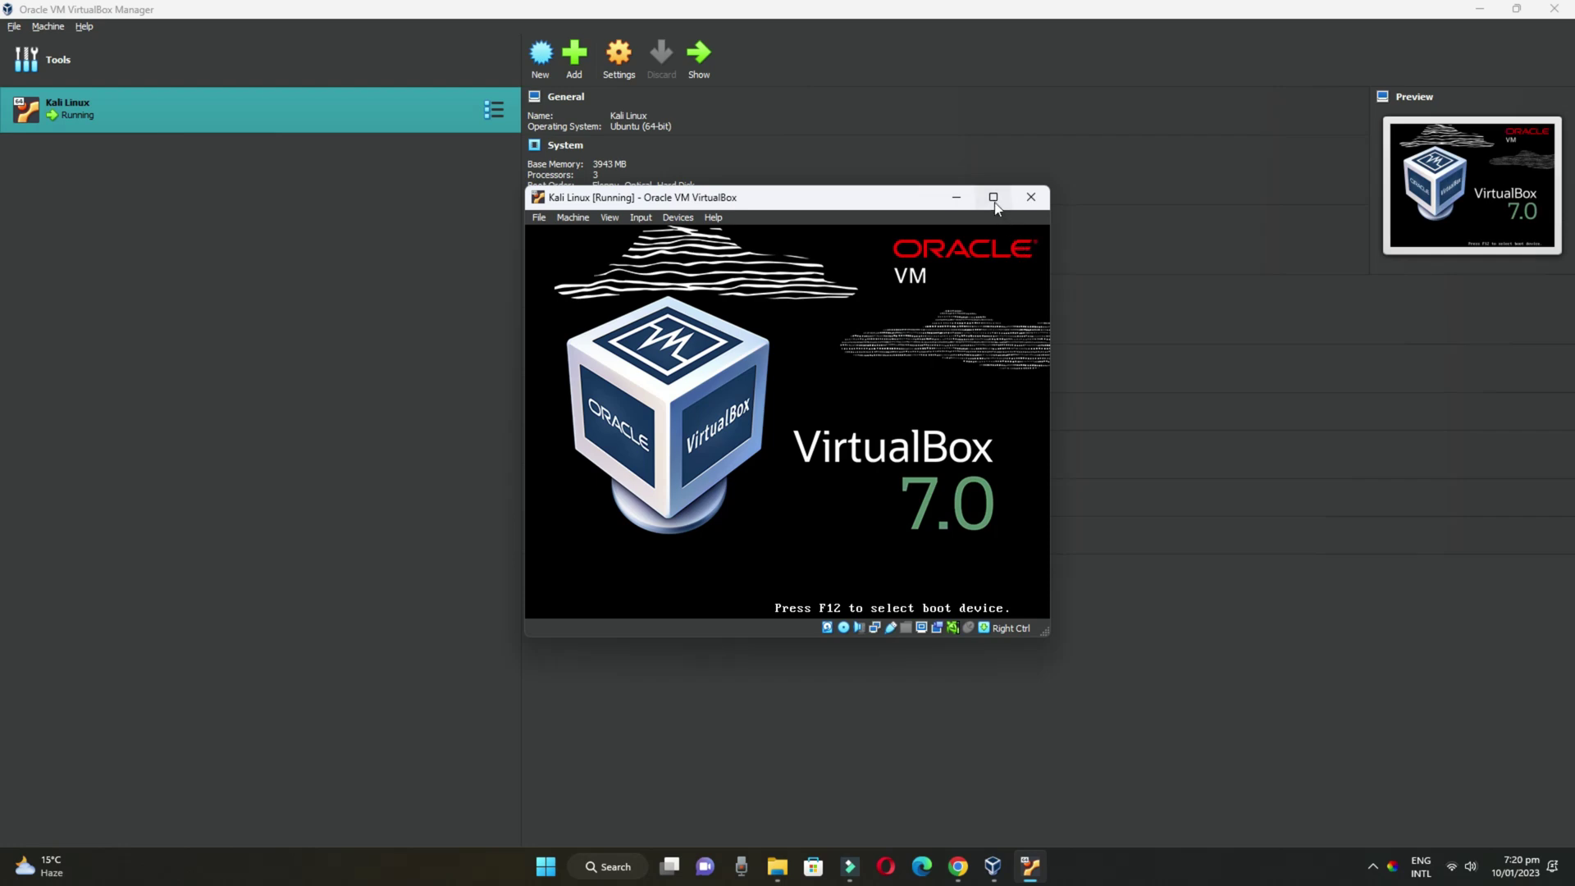
{"action": "left_click", "coordinate": [994, 196]}
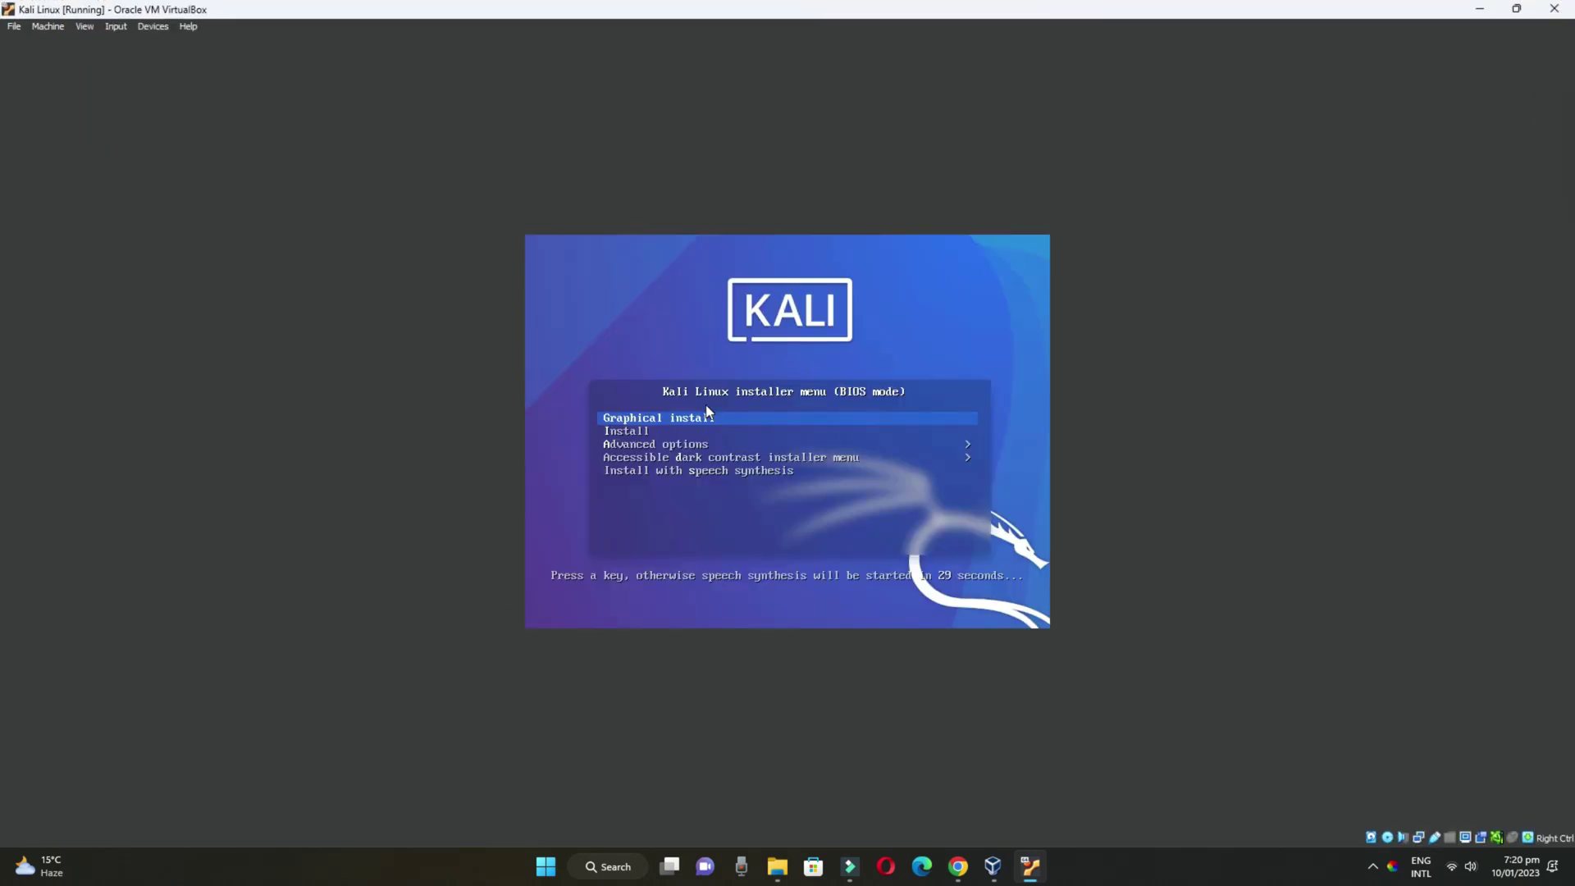
Launch the Graphical install and keep English as the installation language
{"action": "left_click", "coordinate": [709, 412]}
{"action": "key", "text": "Return"}
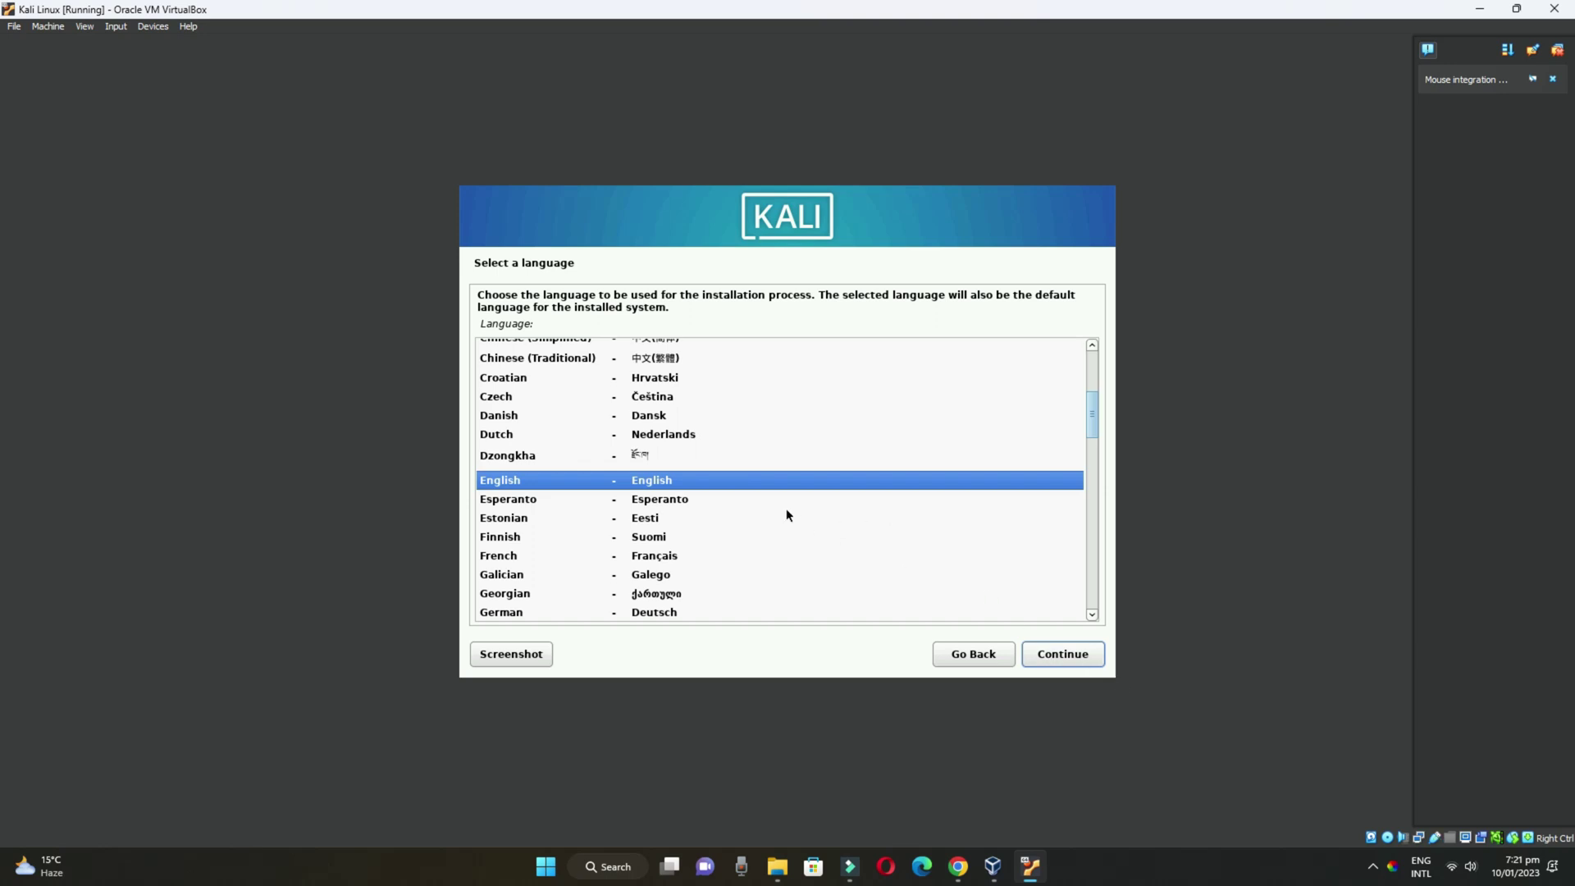
{"action": "left_click", "coordinate": [1071, 661]}
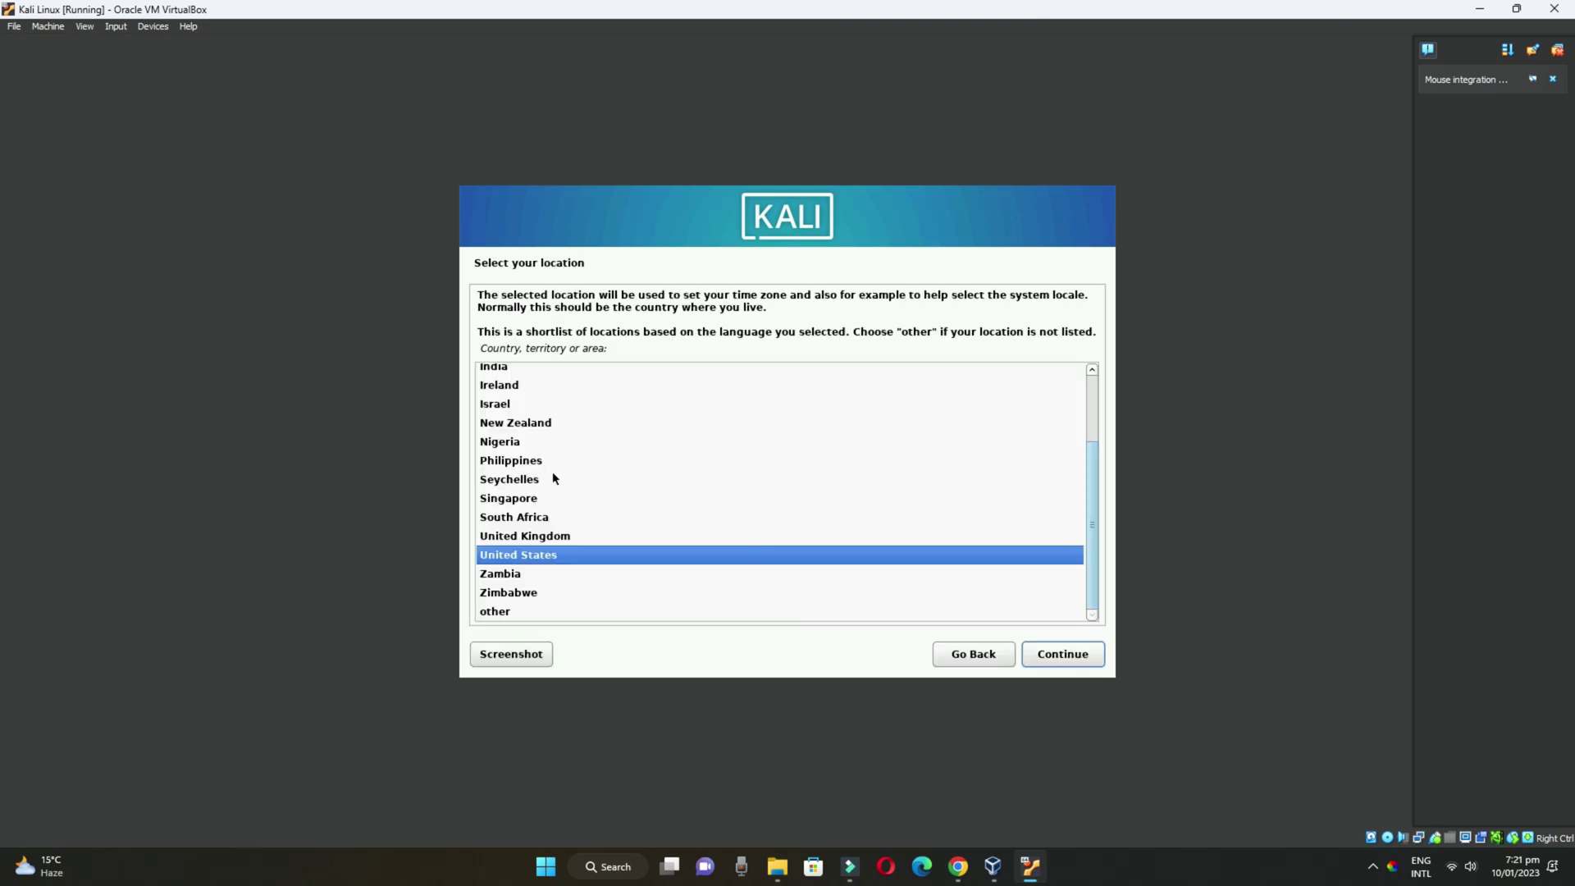
Choose India as the location and continue to keyboard configuration
{"action": "scroll", "coordinate": [541, 554], "scroll_direction": "up", "scroll_amount": 2}
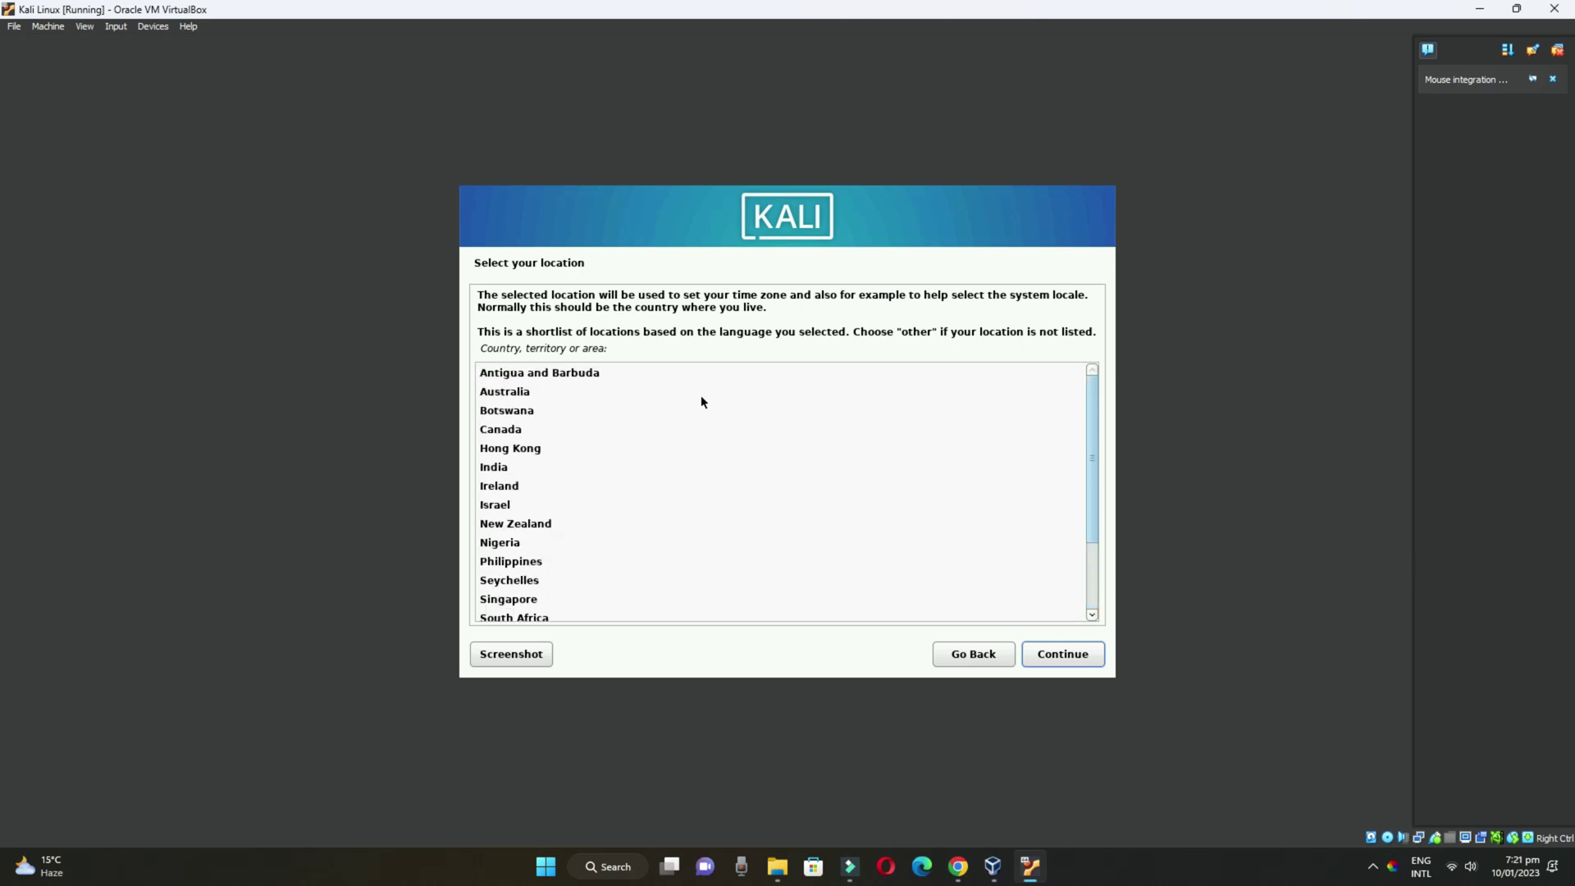
{"action": "scroll", "coordinate": [701, 422], "scroll_direction": "down", "scroll_amount": 3}
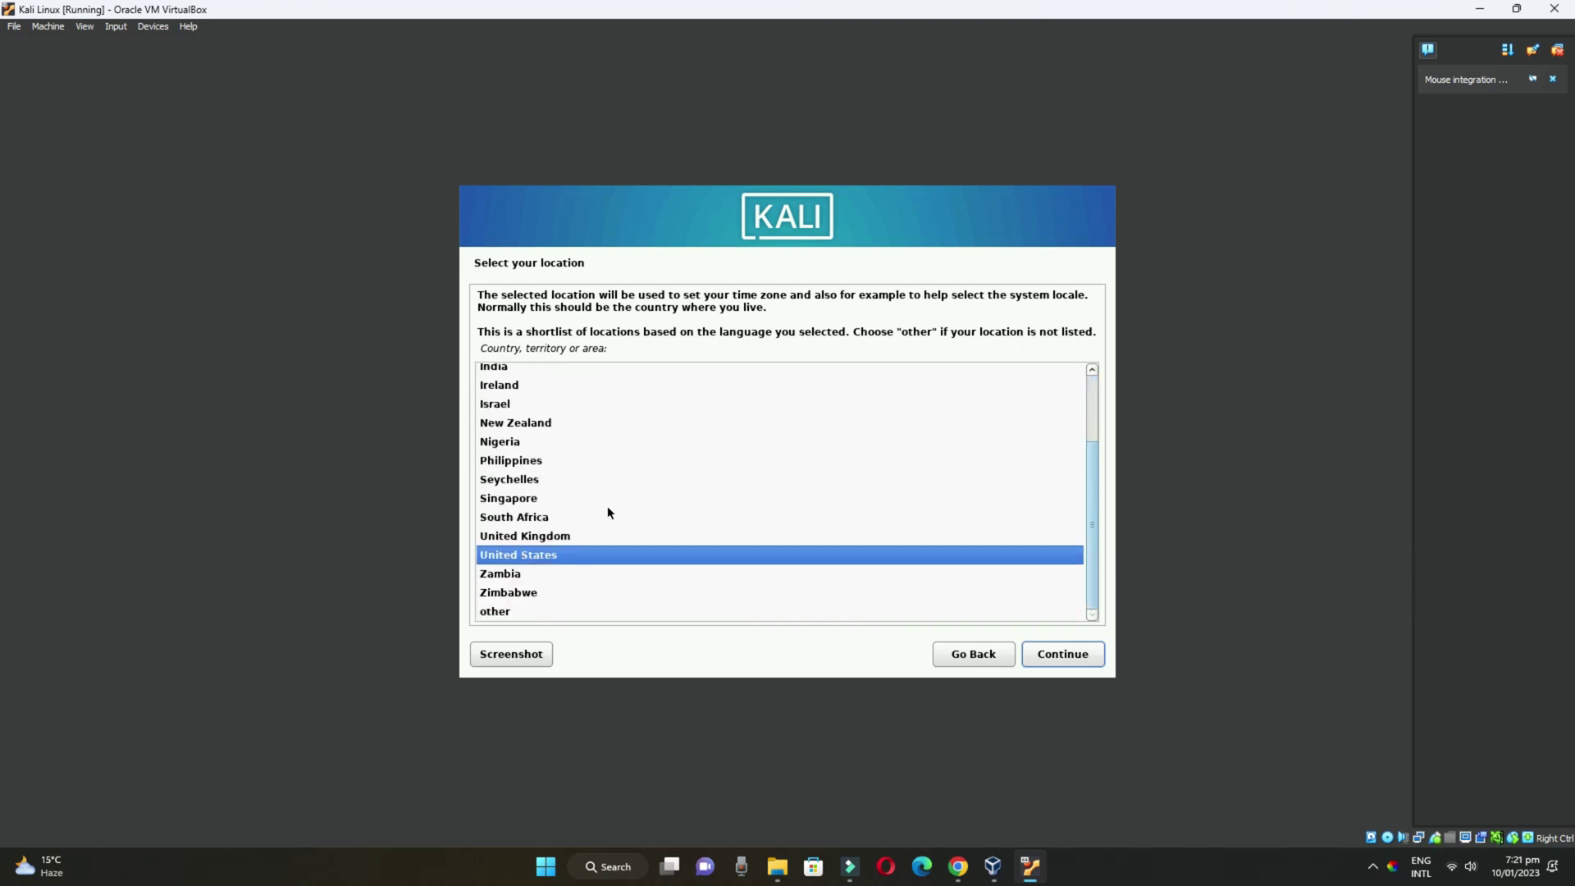
{"action": "scroll", "coordinate": [574, 508], "scroll_direction": "up", "scroll_amount": 2}
{"action": "left_click", "coordinate": [501, 466]}
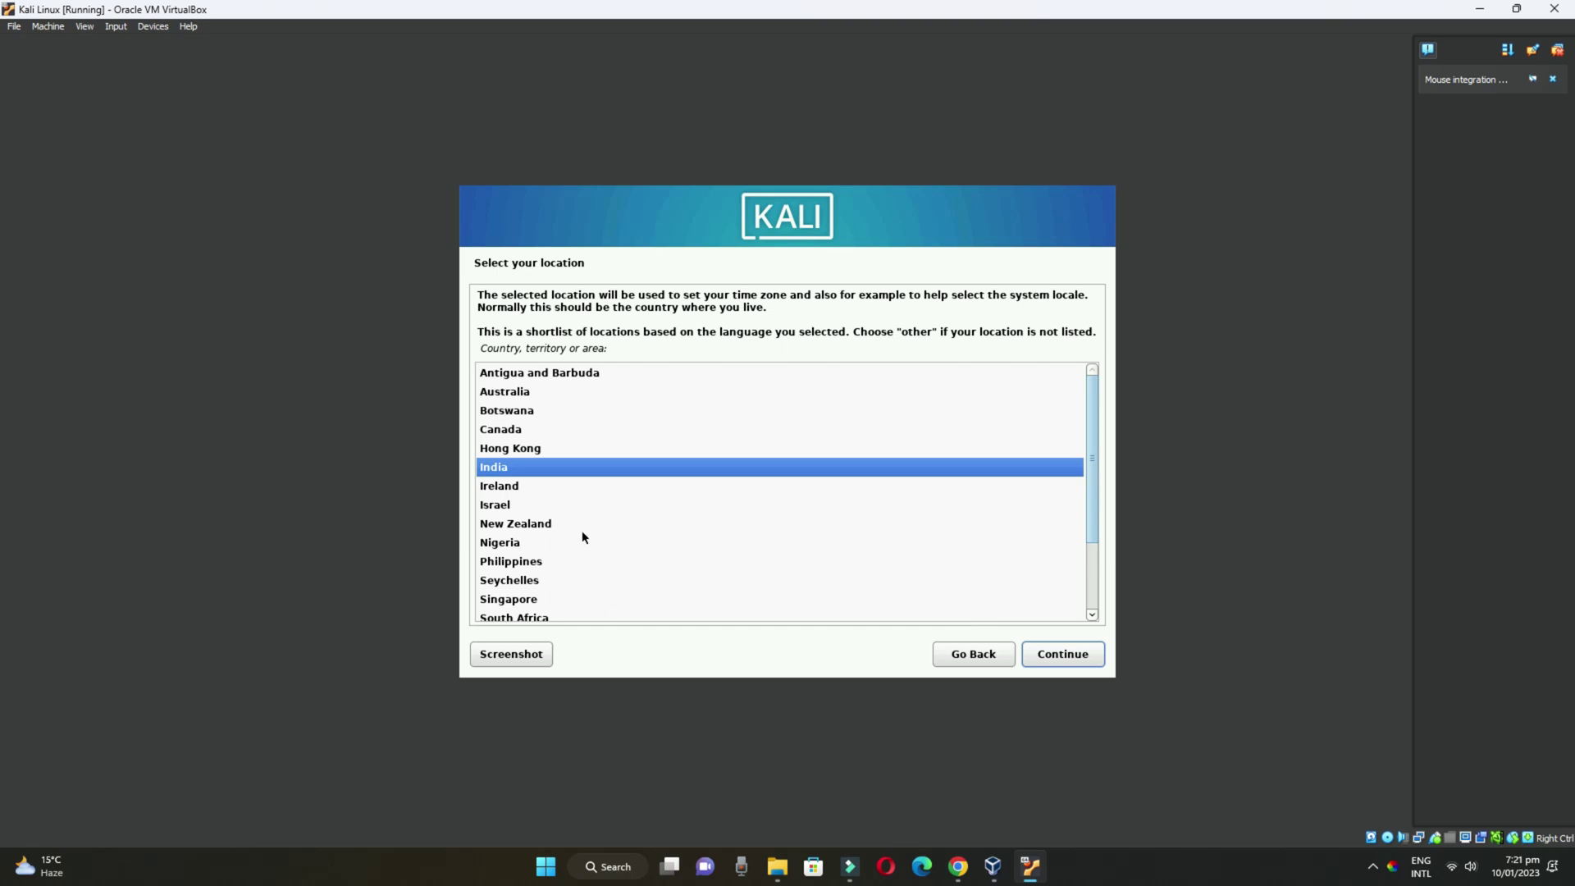
{"action": "left_click", "coordinate": [1077, 659]}
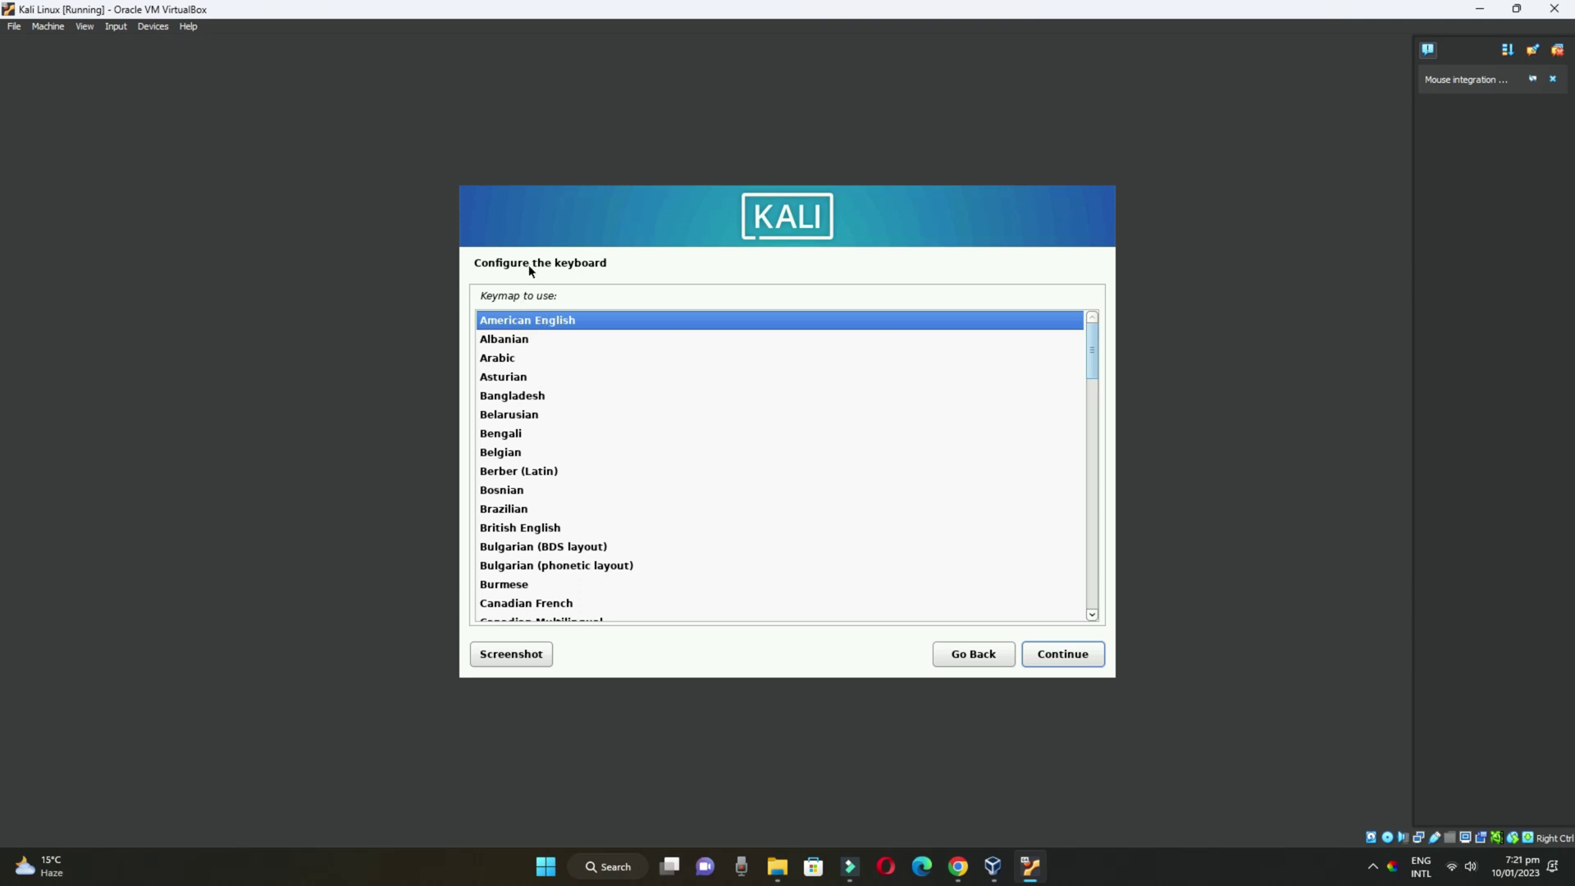
Accept the American English keymap, keep hostname 'kali', and leave the domain name blank
{"action": "left_click", "coordinate": [1078, 662]}
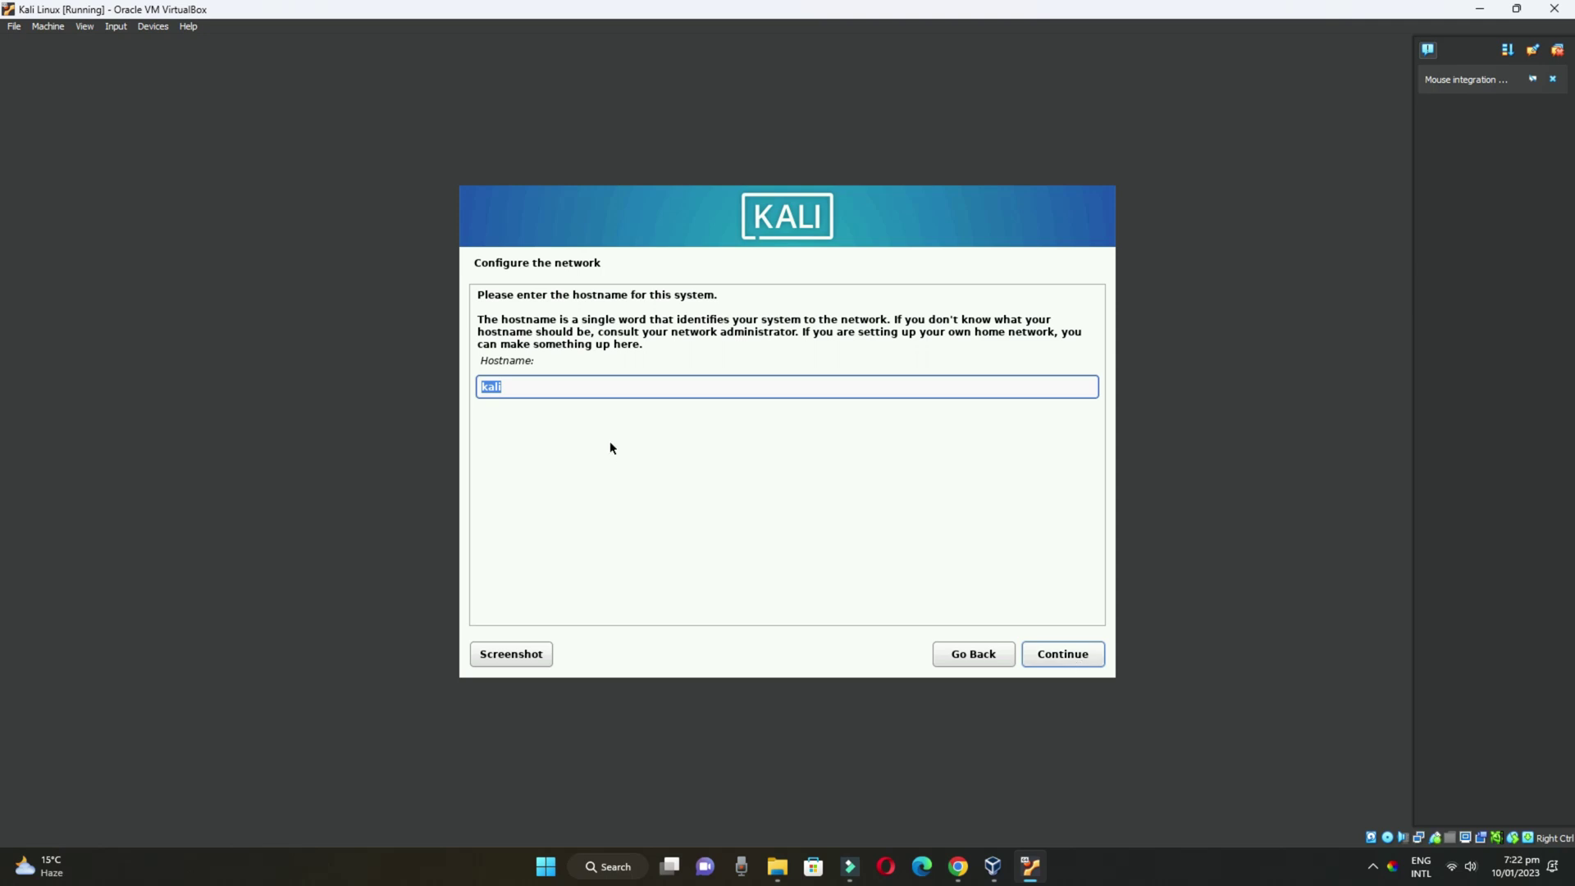
{"action": "left_click", "coordinate": [504, 384]}
{"action": "left_click", "coordinate": [1070, 654]}
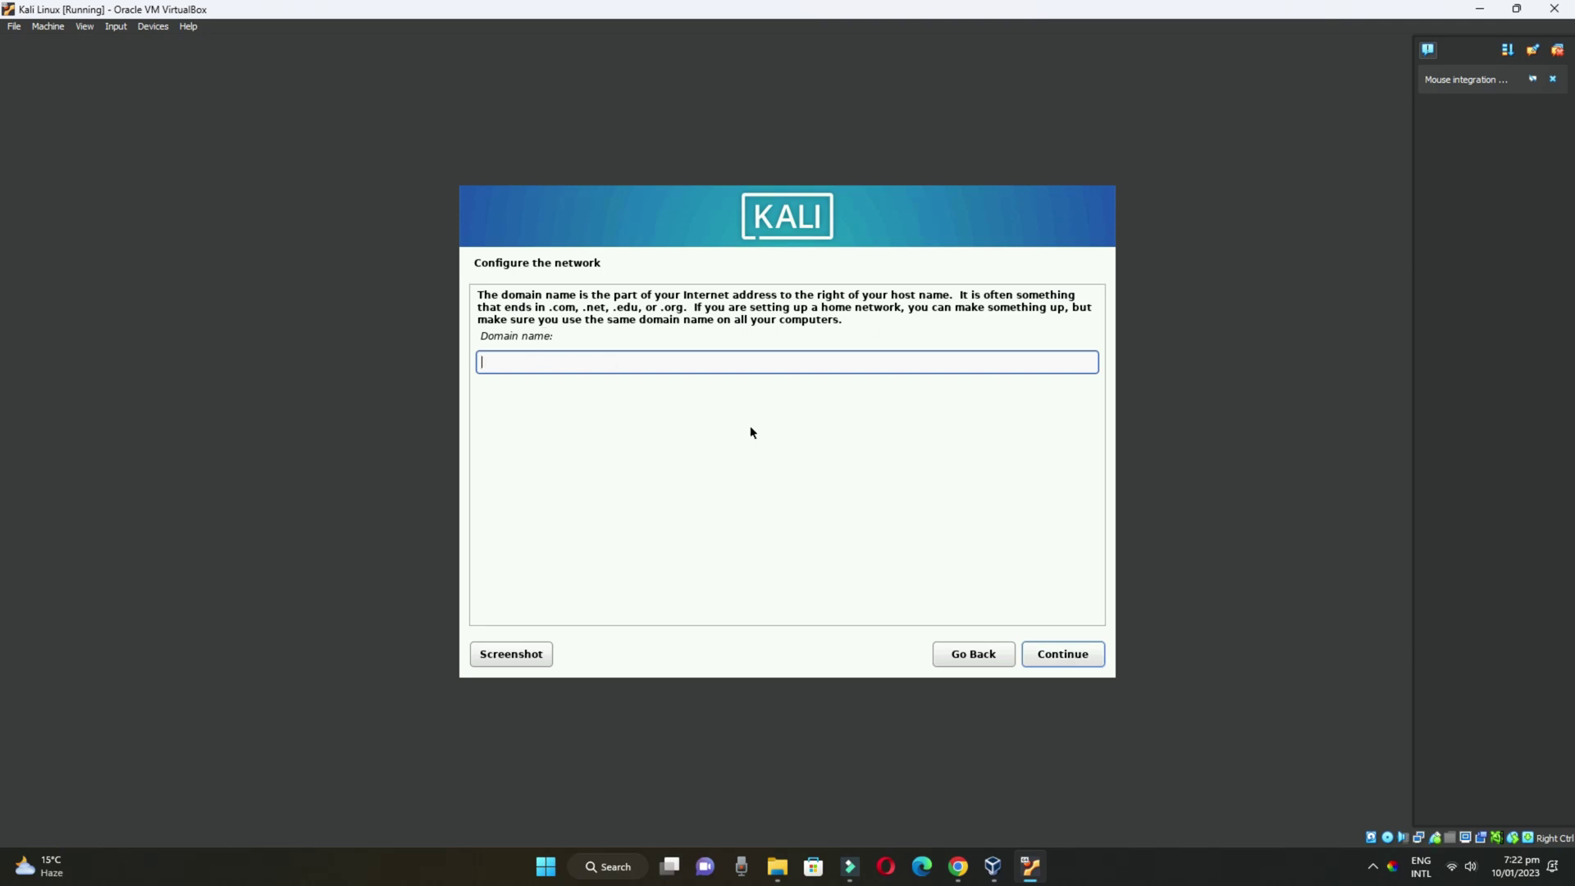
{"action": "left_click", "coordinate": [1085, 657]}
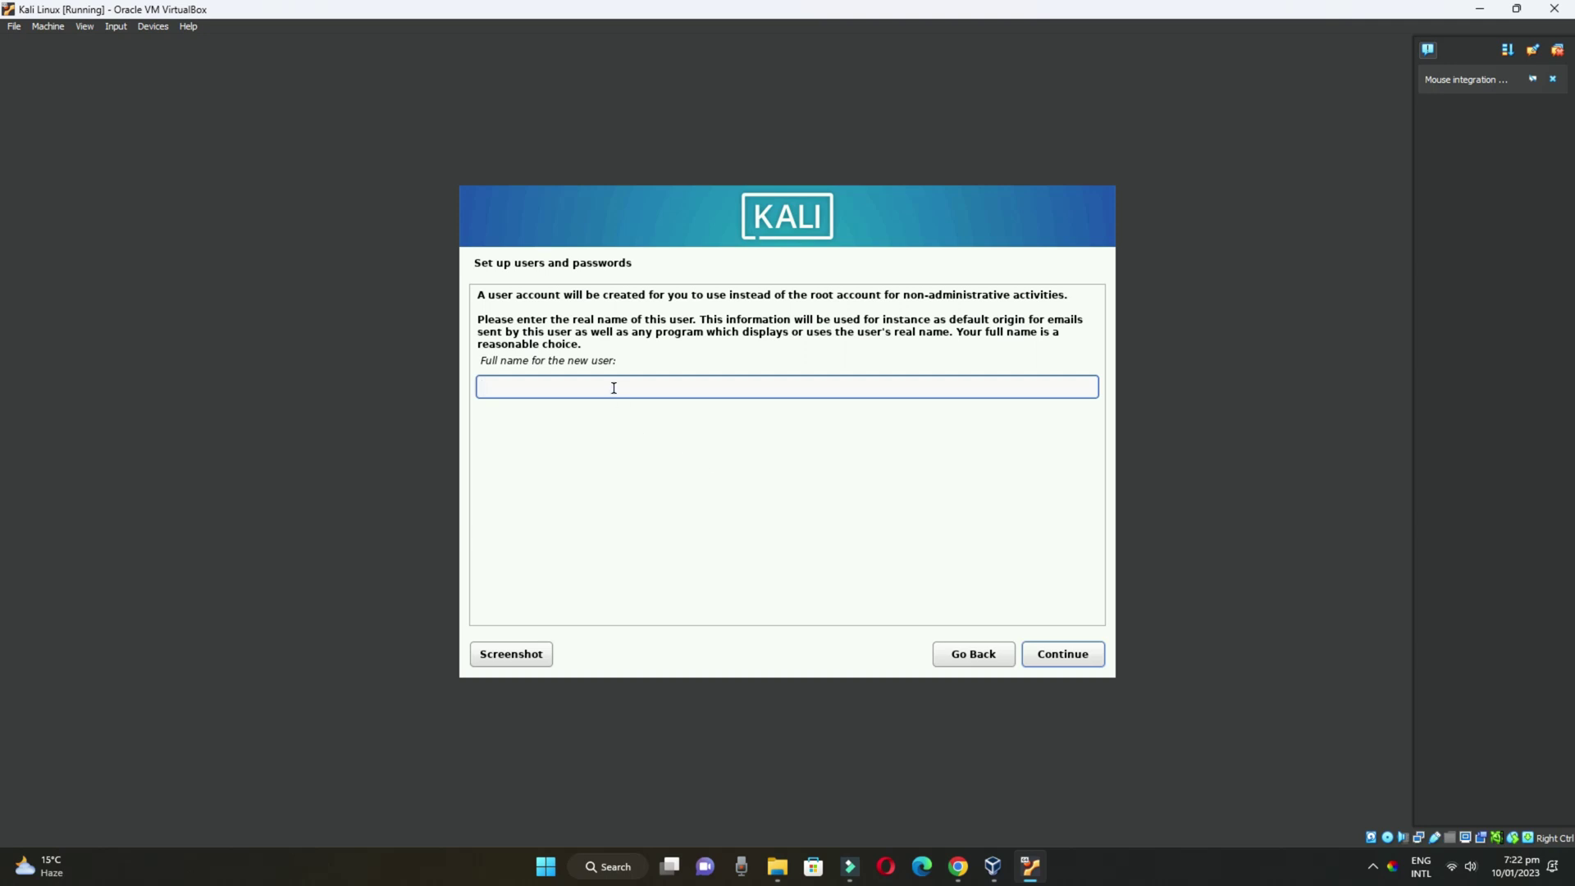
Create the user account with the user's full name, the suggested username, and a confirmed password
{"action": "type", "text": "Wahid"}
{"action": "left_click", "coordinate": [1086, 657]}
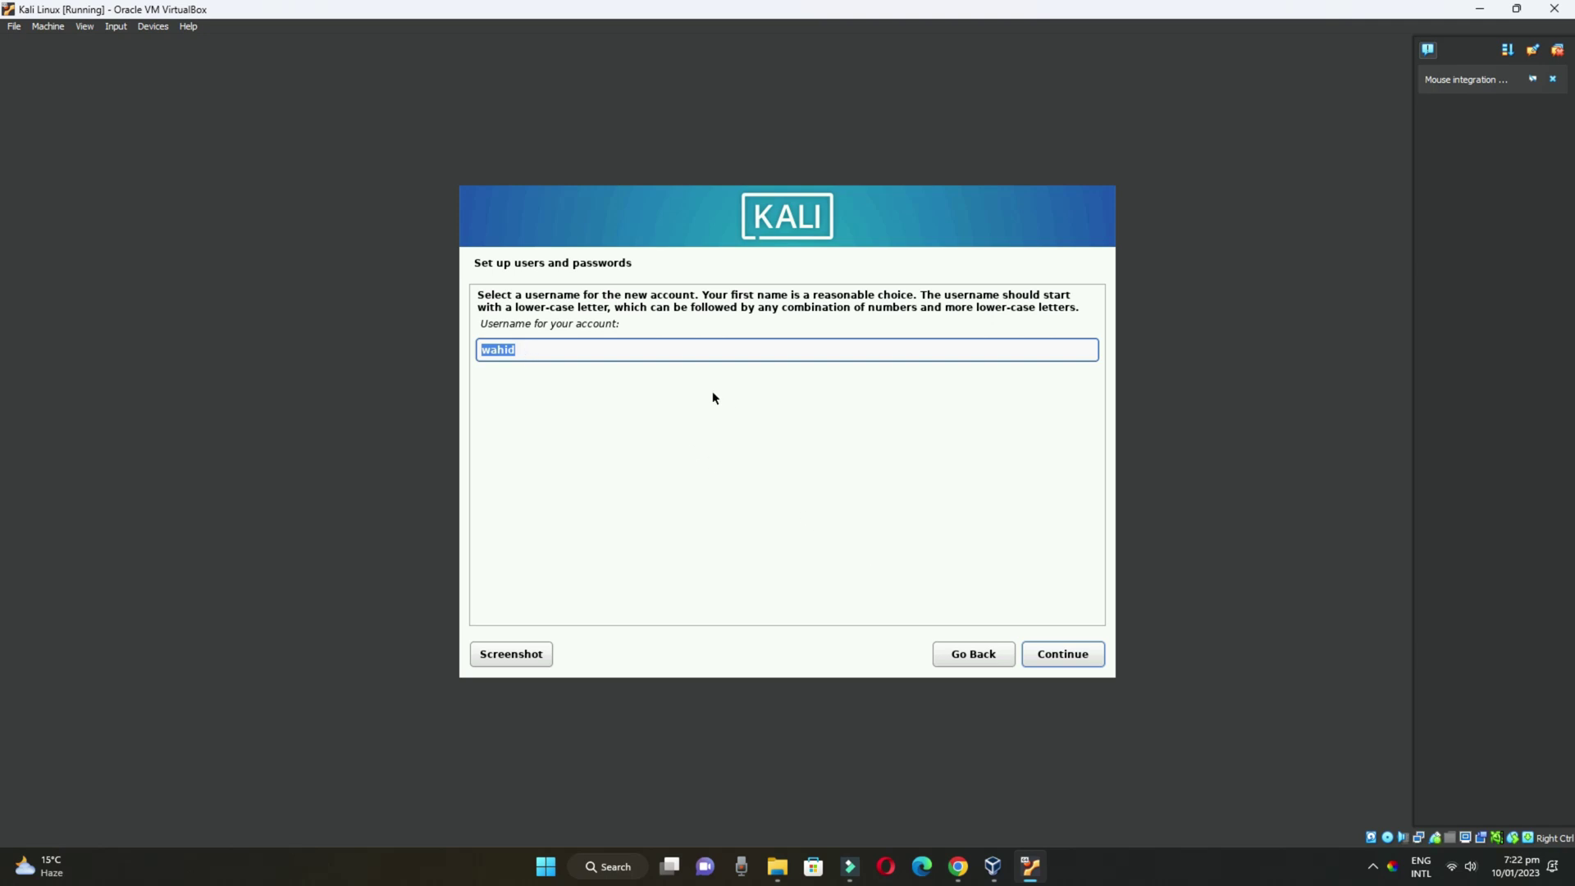
{"action": "left_click", "coordinate": [680, 346]}
{"action": "left_click", "coordinate": [1066, 658]}
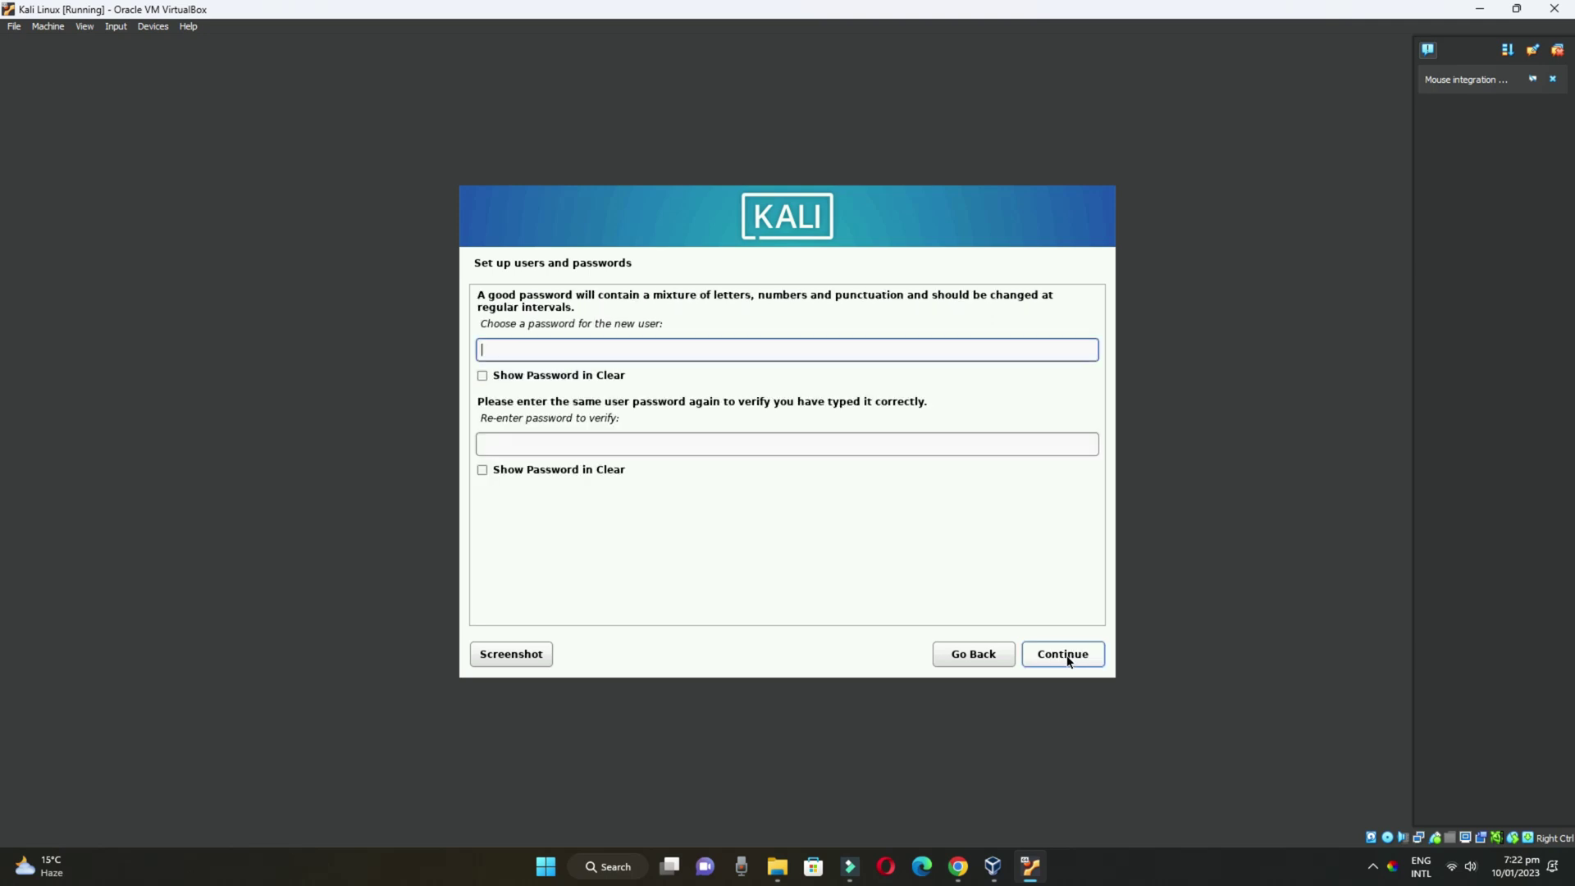
{"action": "type", "text": "password"}
{"action": "key", "text": "Tab"}
{"action": "type", "text": "password"}
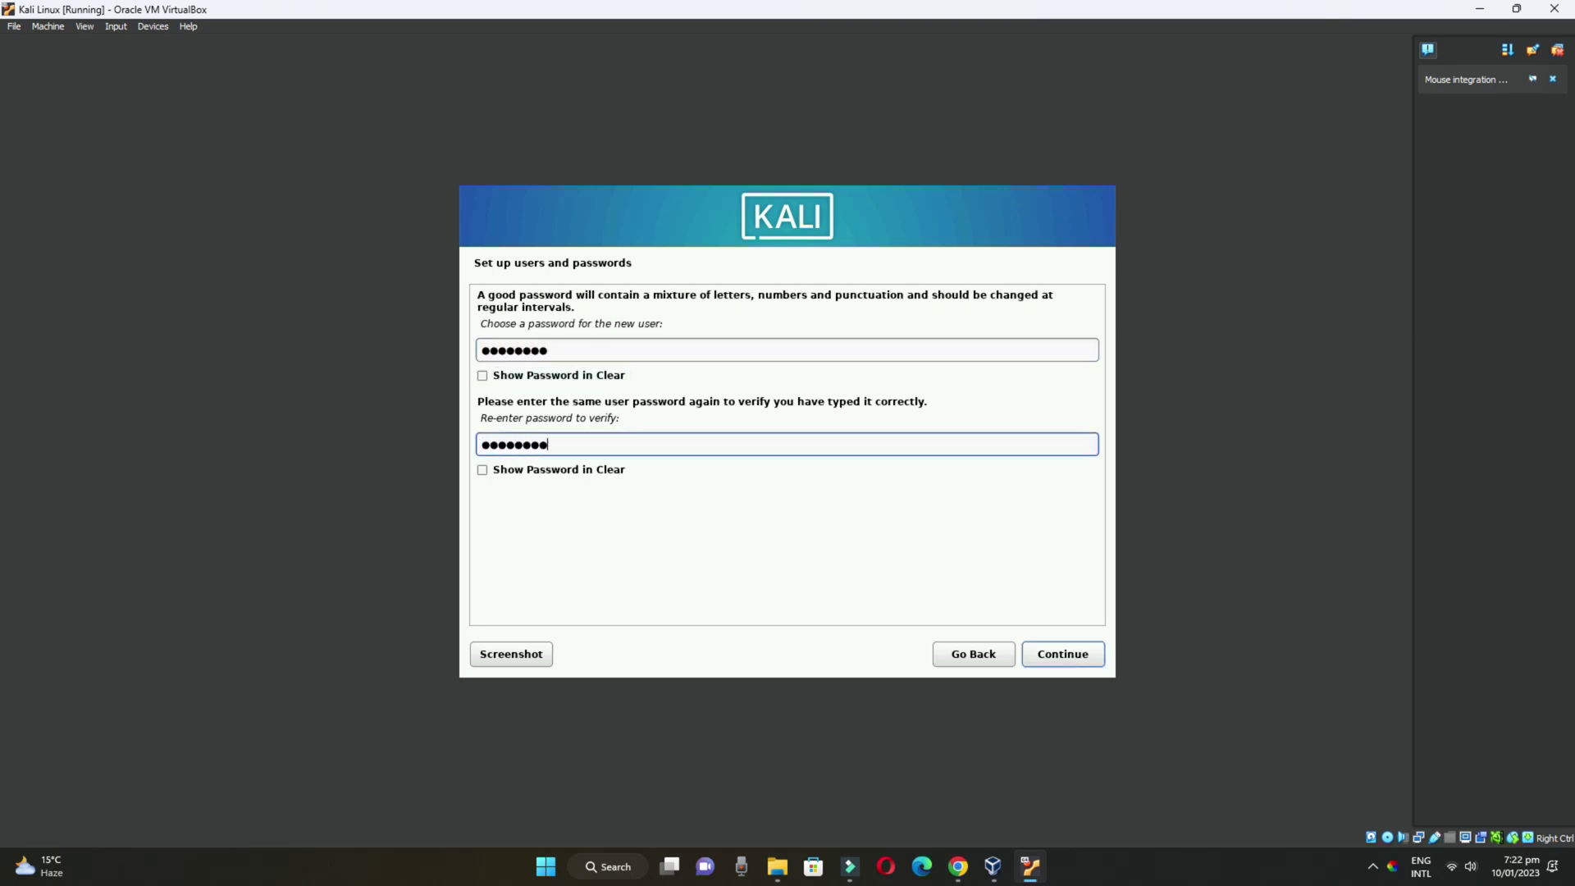
{"action": "left_click", "coordinate": [1076, 654]}
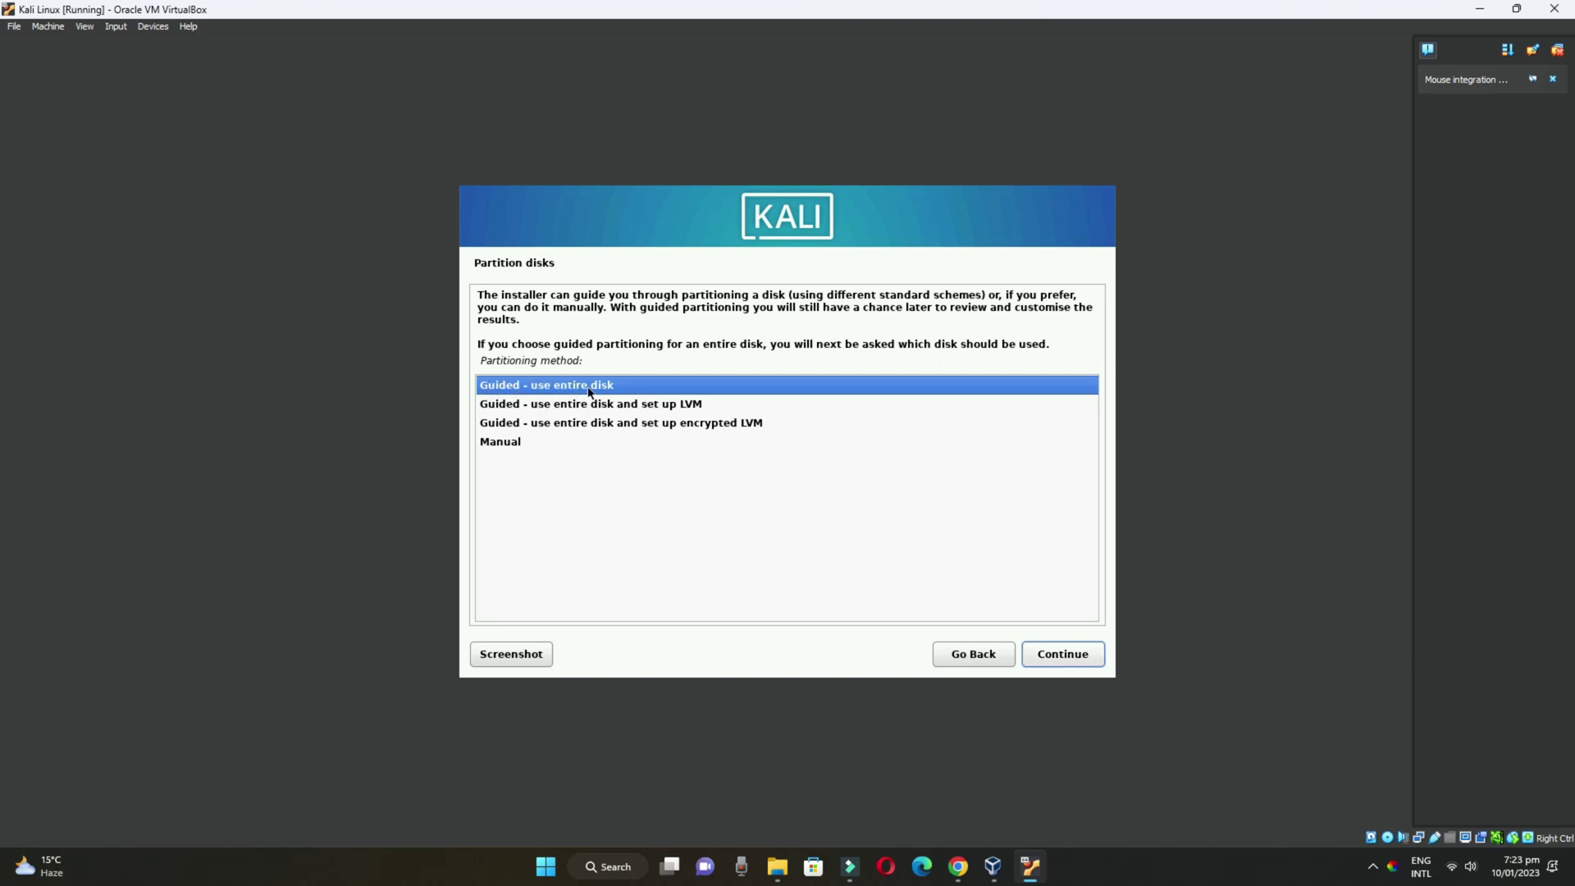
Use guided partitioning of the whole 26.8 GB disk with a separate /home partition and write the changes
{"action": "left_click", "coordinate": [1070, 656]}
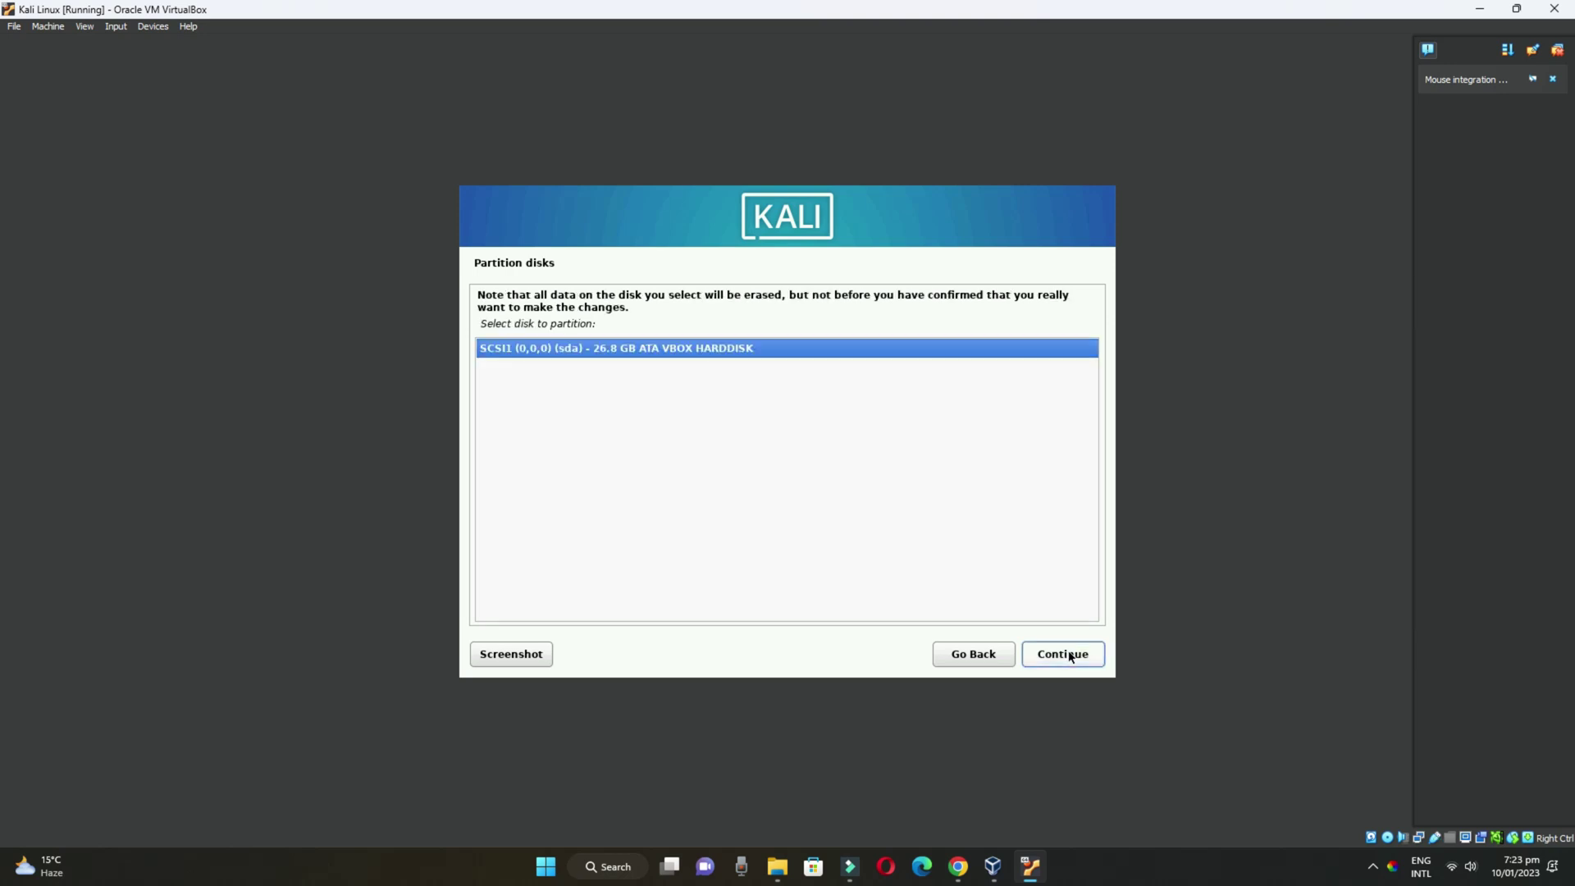
{"action": "left_click", "coordinate": [1069, 655]}
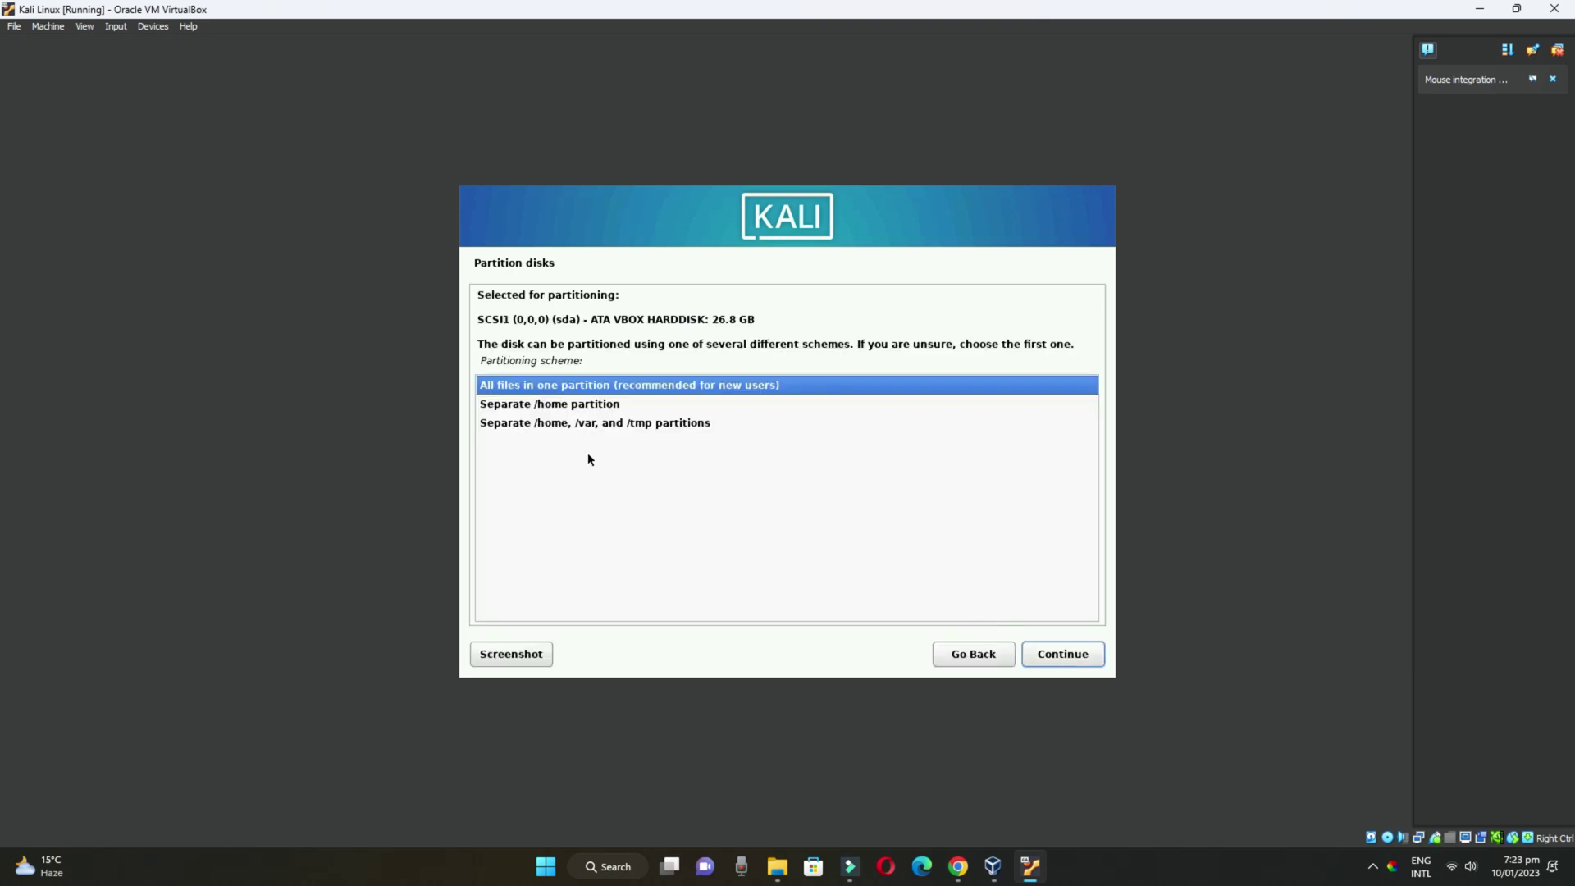
{"action": "left_click", "coordinate": [499, 404]}
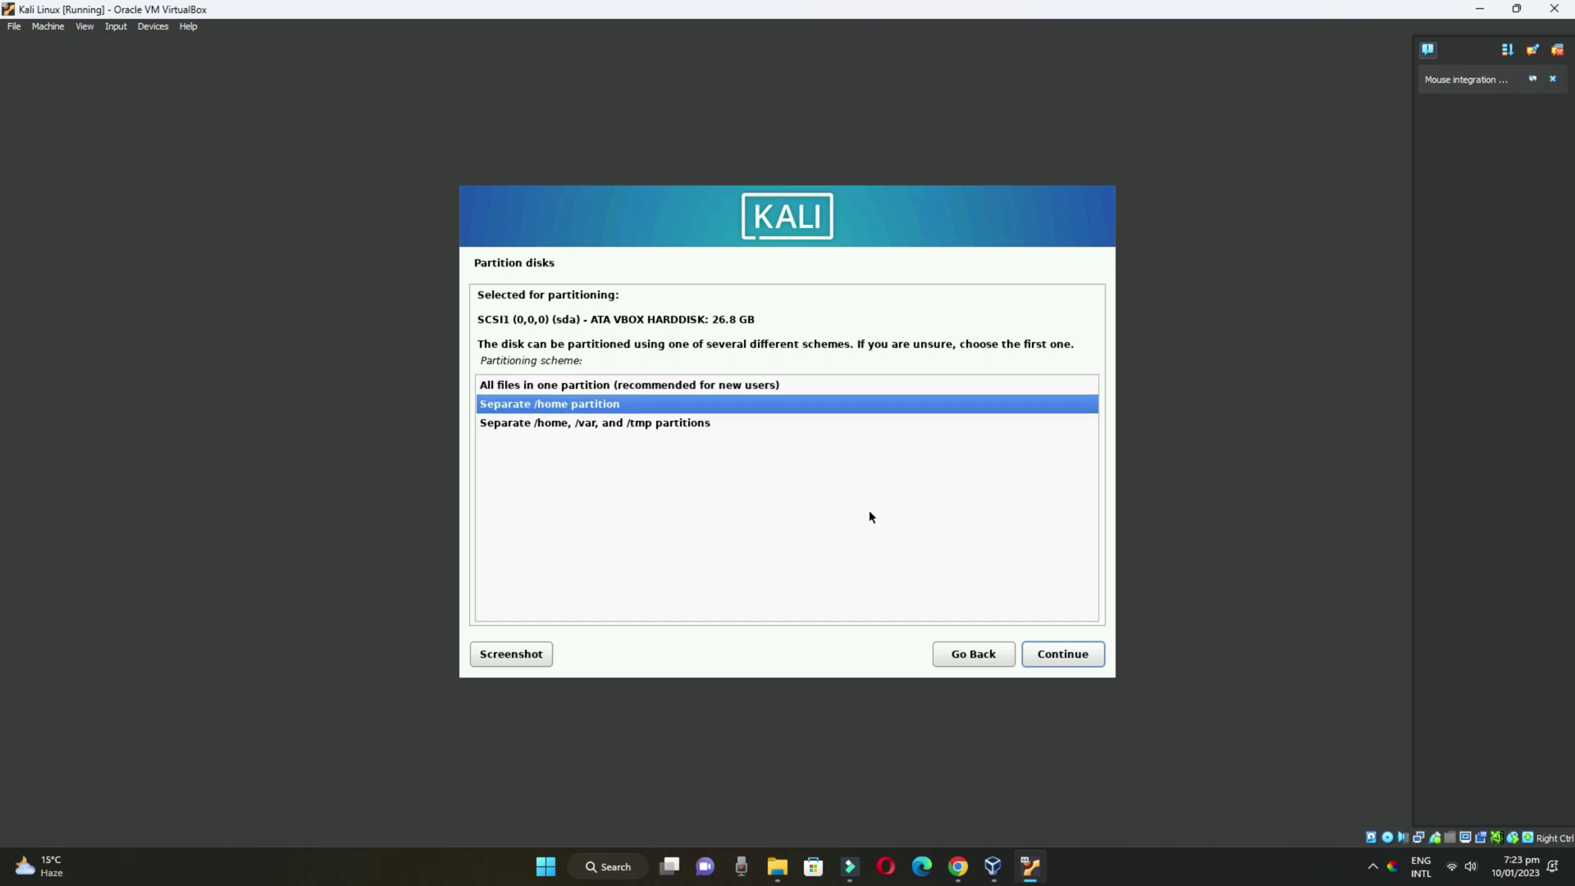
{"action": "left_click", "coordinate": [1081, 657]}
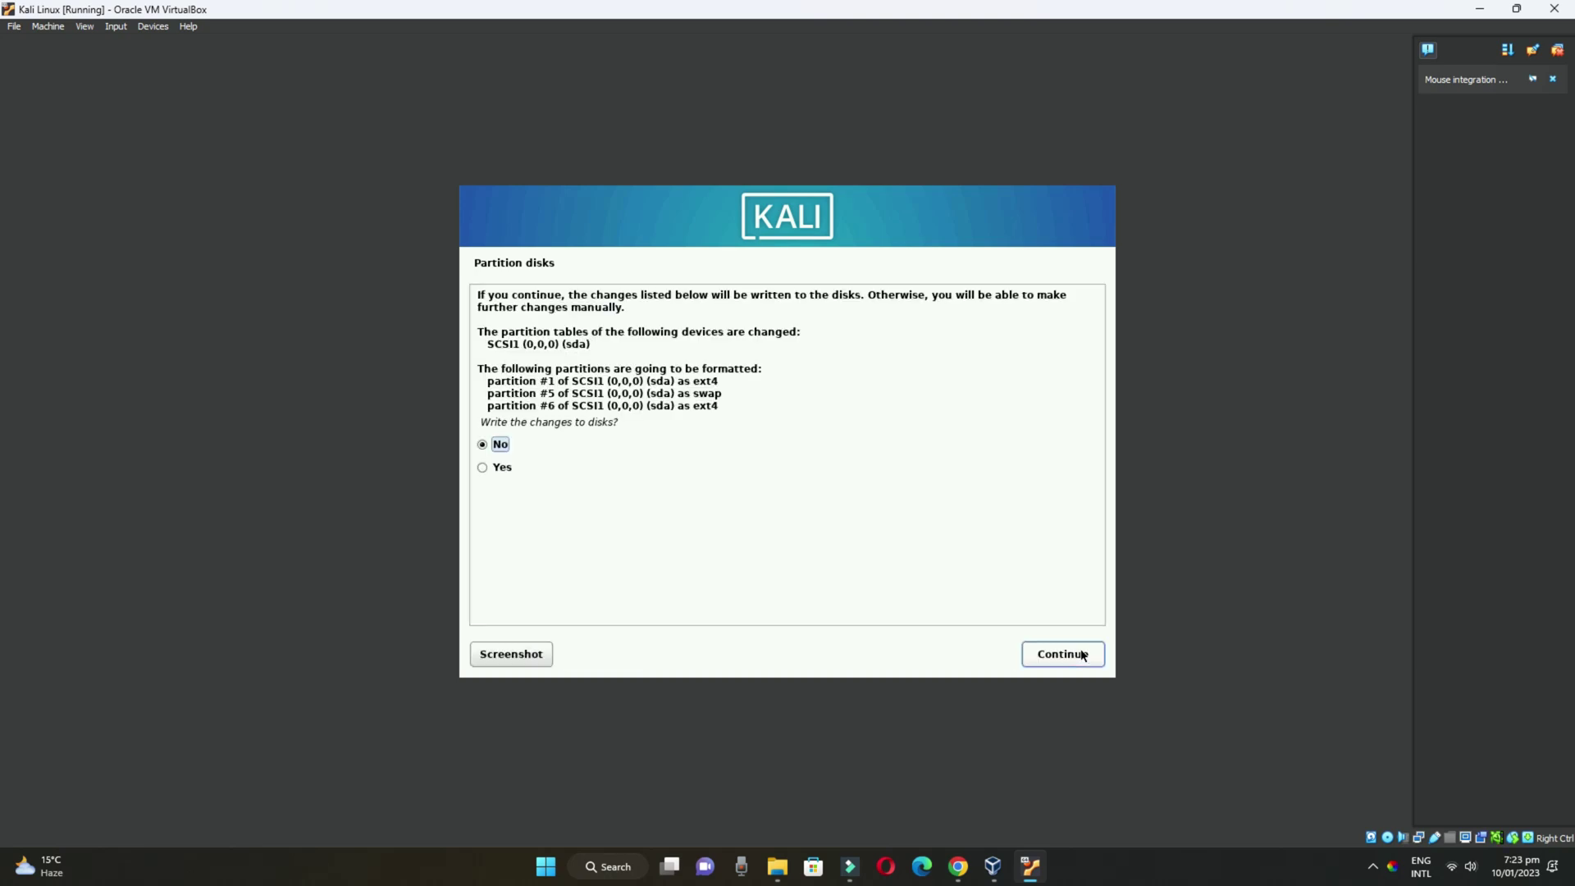
{"action": "left_click", "coordinate": [1090, 661]}
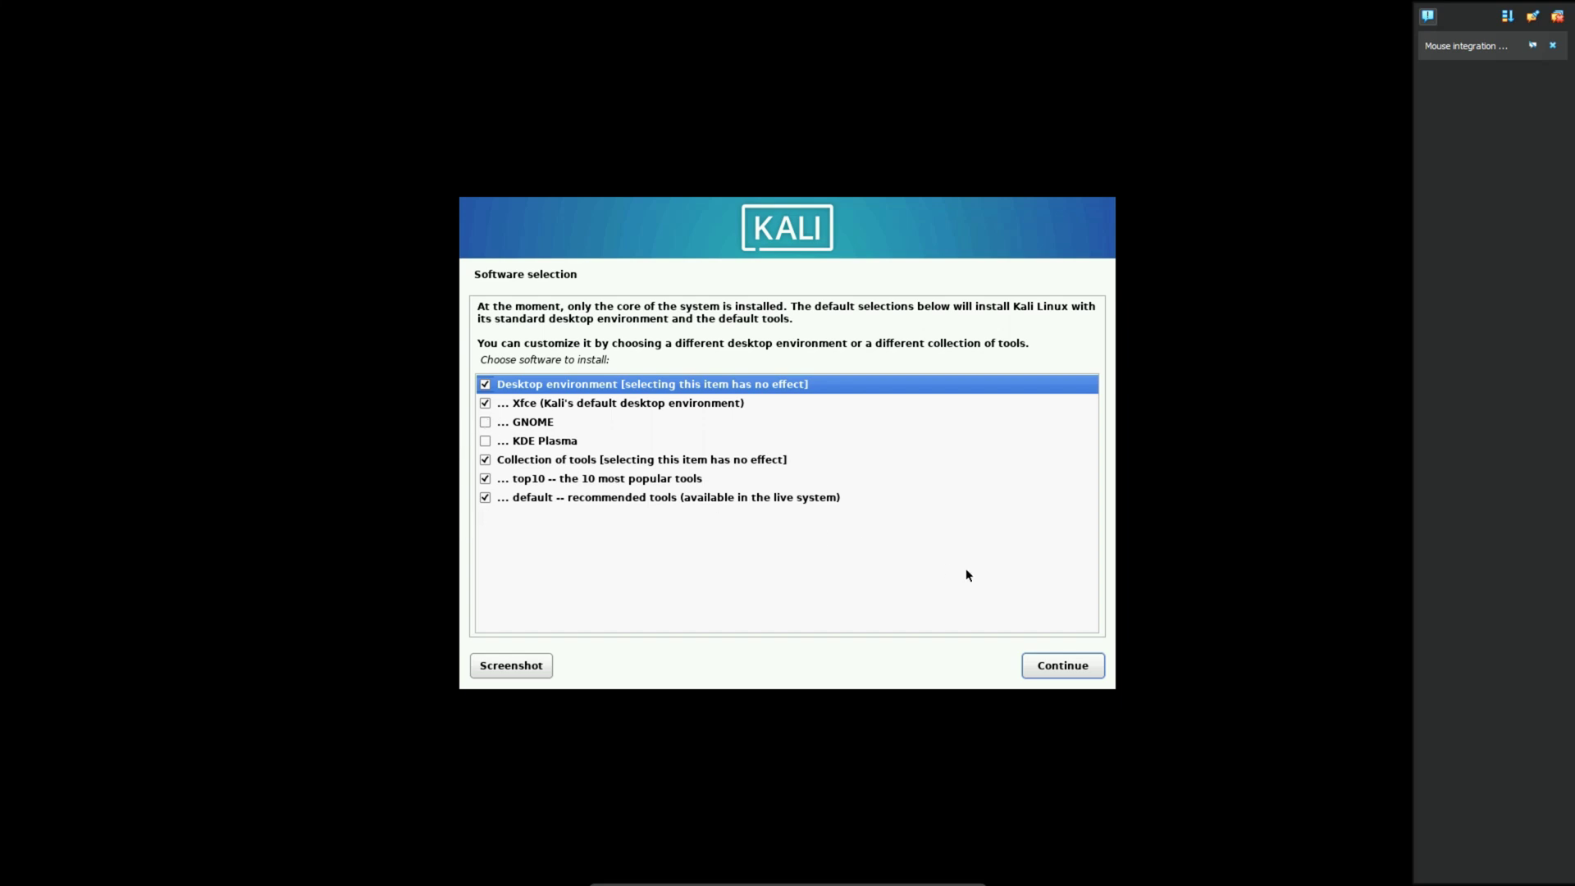
Keep the default Xfce and tools selection, install GRUB on /dev/sda, and finish the installation
{"action": "left_click", "coordinate": [1059, 667]}
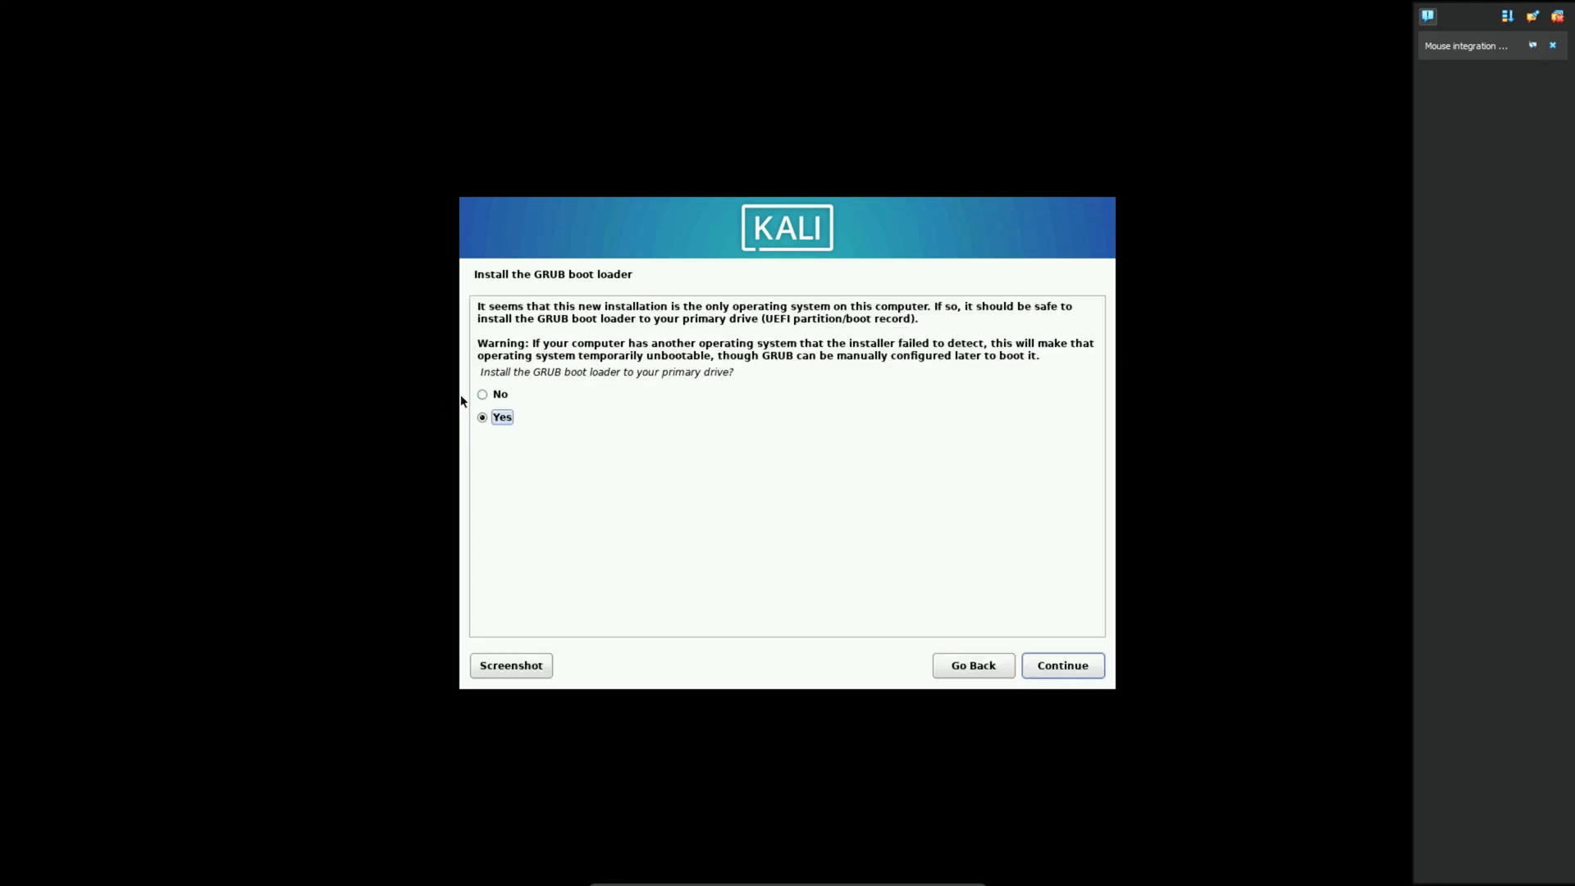
{"action": "left_click", "coordinate": [1071, 671]}
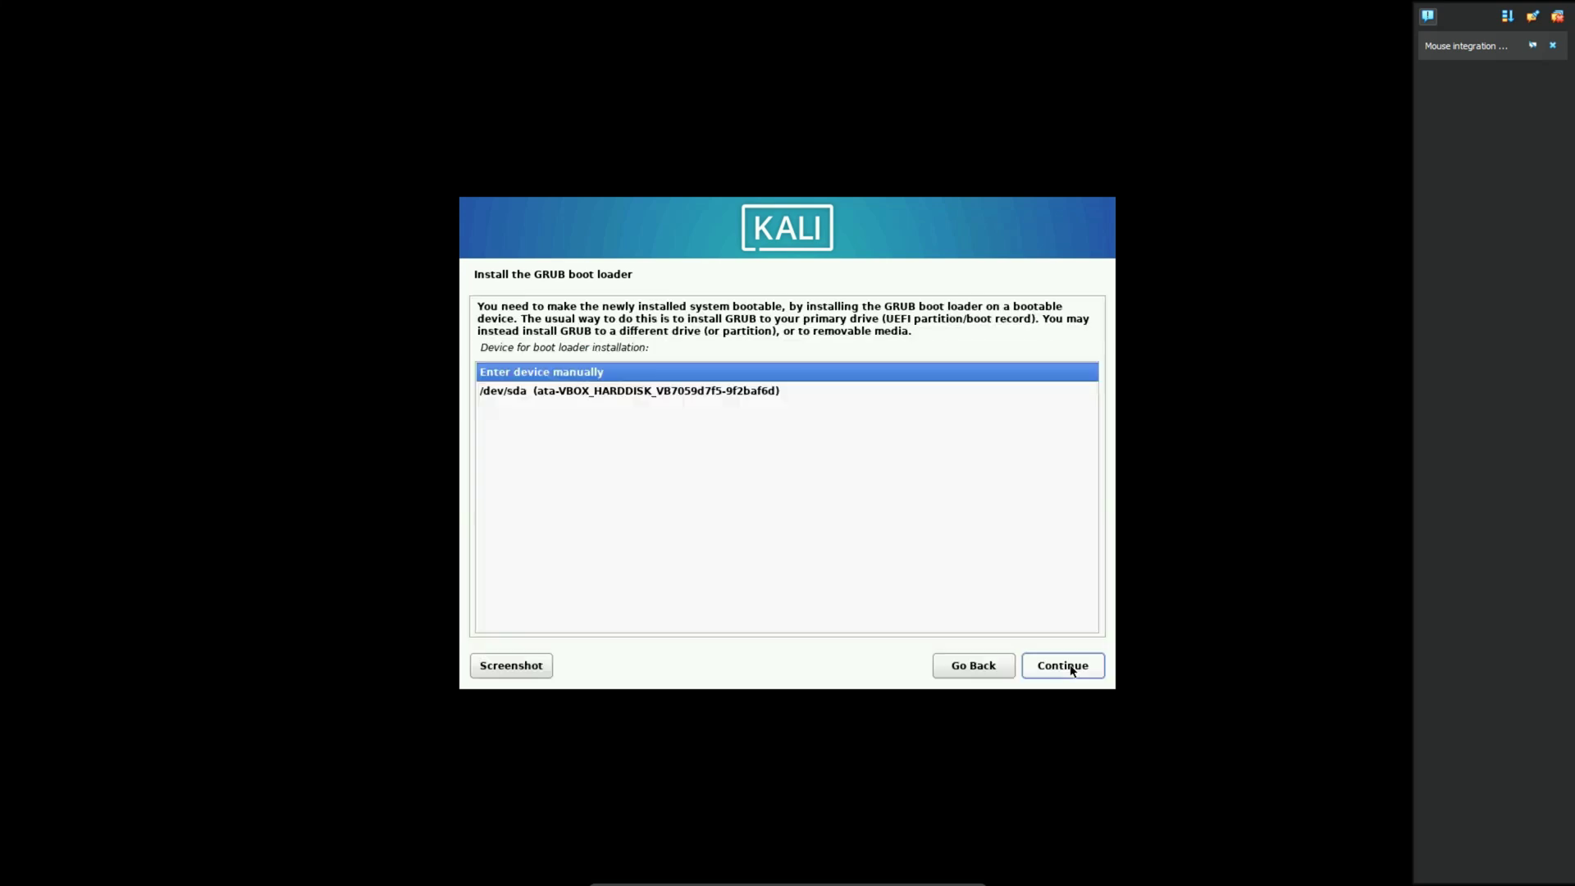
{"action": "left_click", "coordinate": [685, 392]}
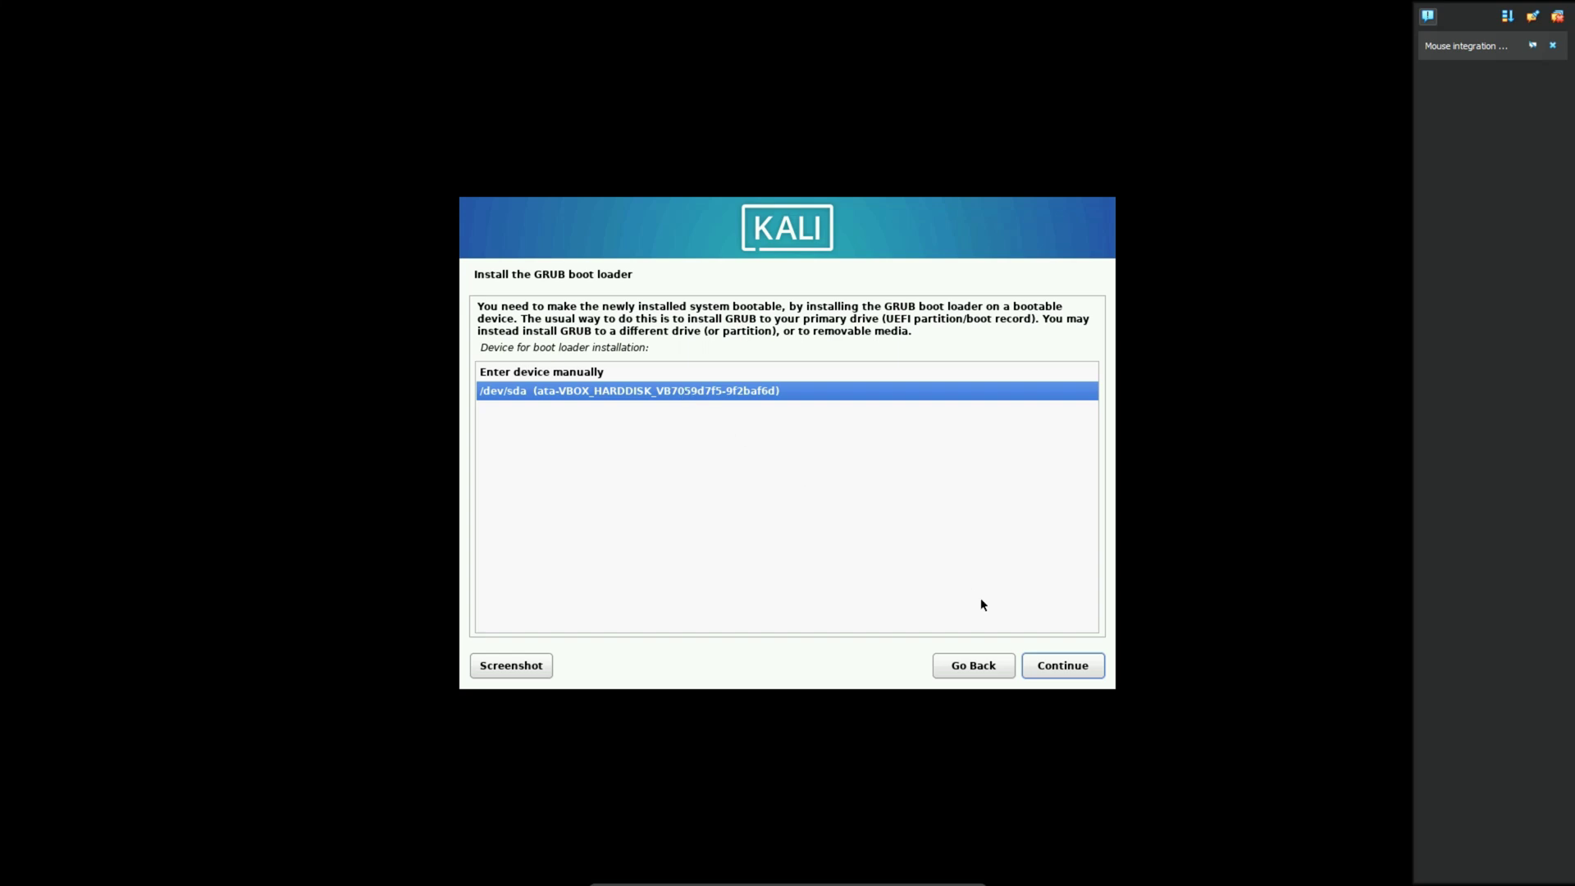
{"action": "left_click", "coordinate": [1065, 668]}
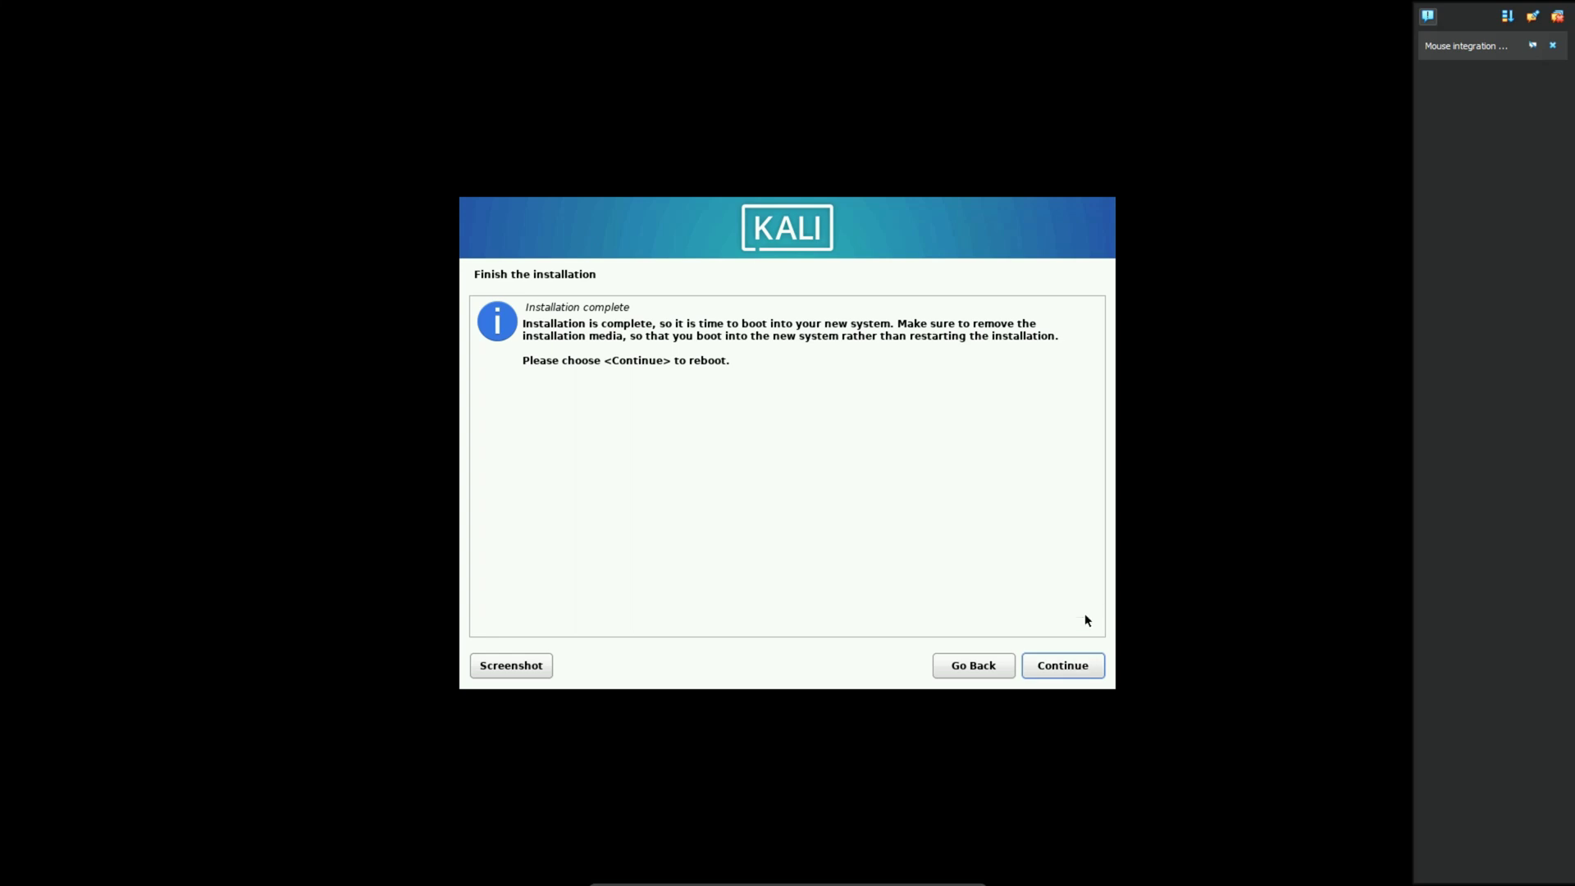
{"action": "left_click", "coordinate": [1073, 666]}
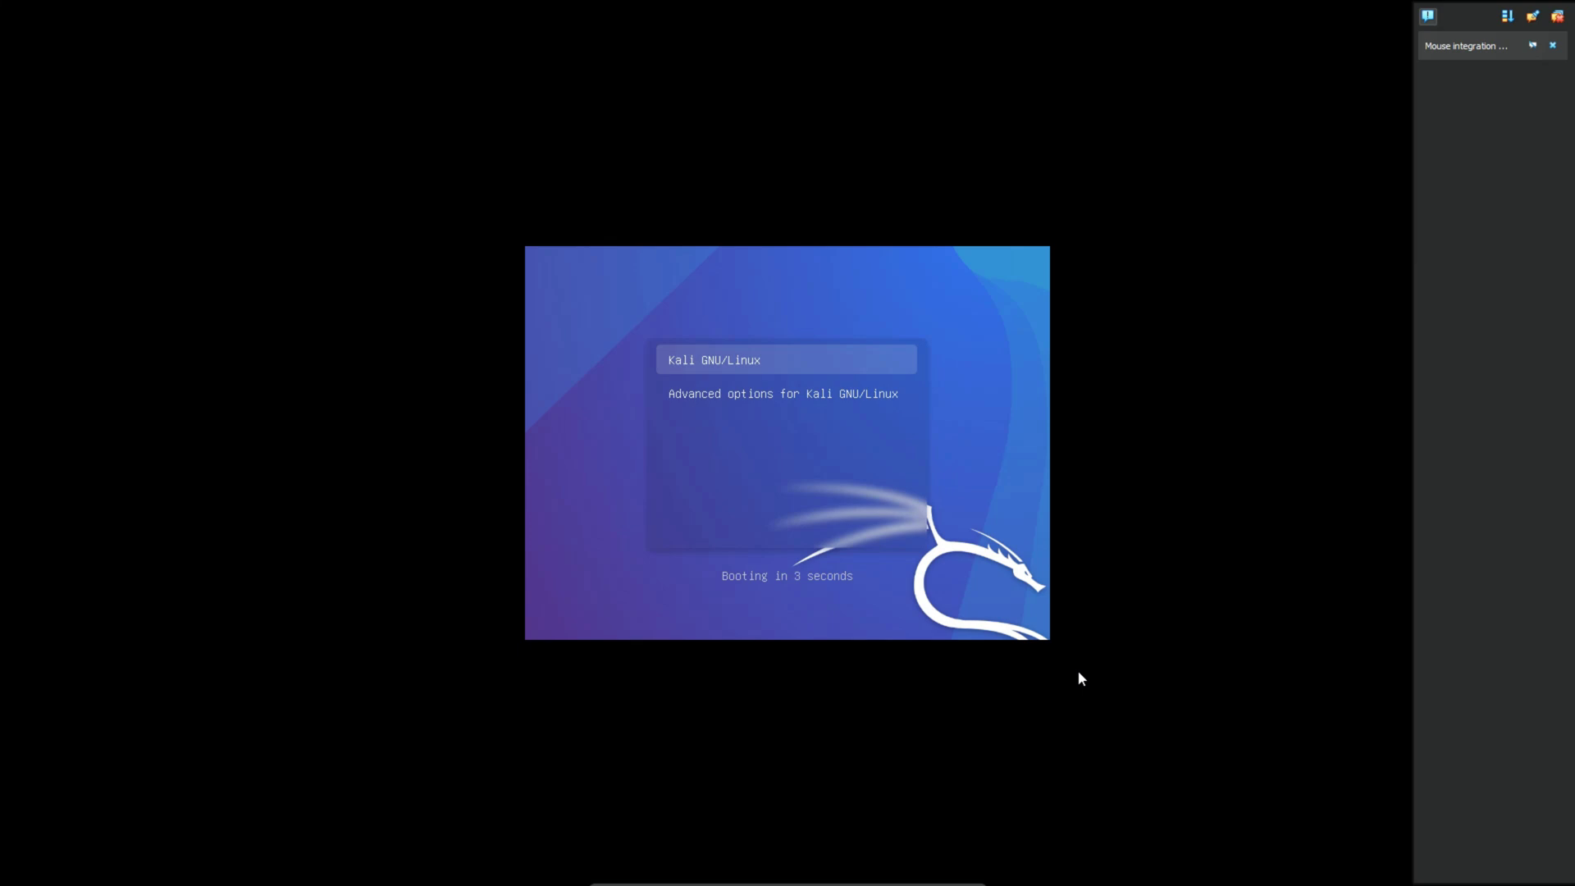
Boot the Kali GNU/Linux entry from the GRUB menu
{"action": "key", "text": "Down"}
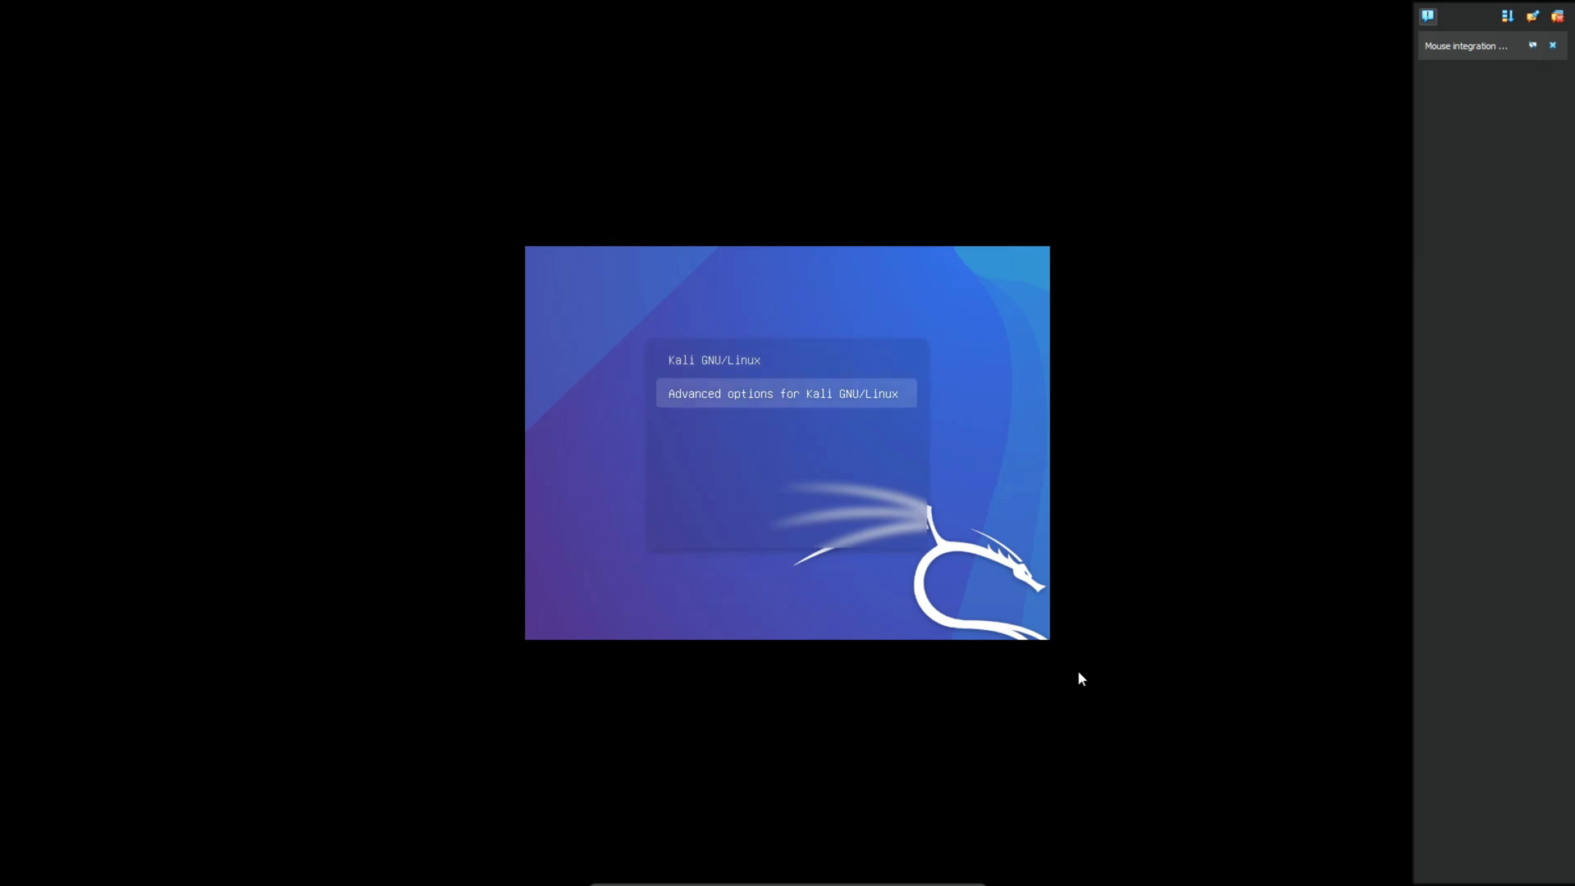
{"action": "key", "text": "Up"}
{"action": "key", "text": "Return"}
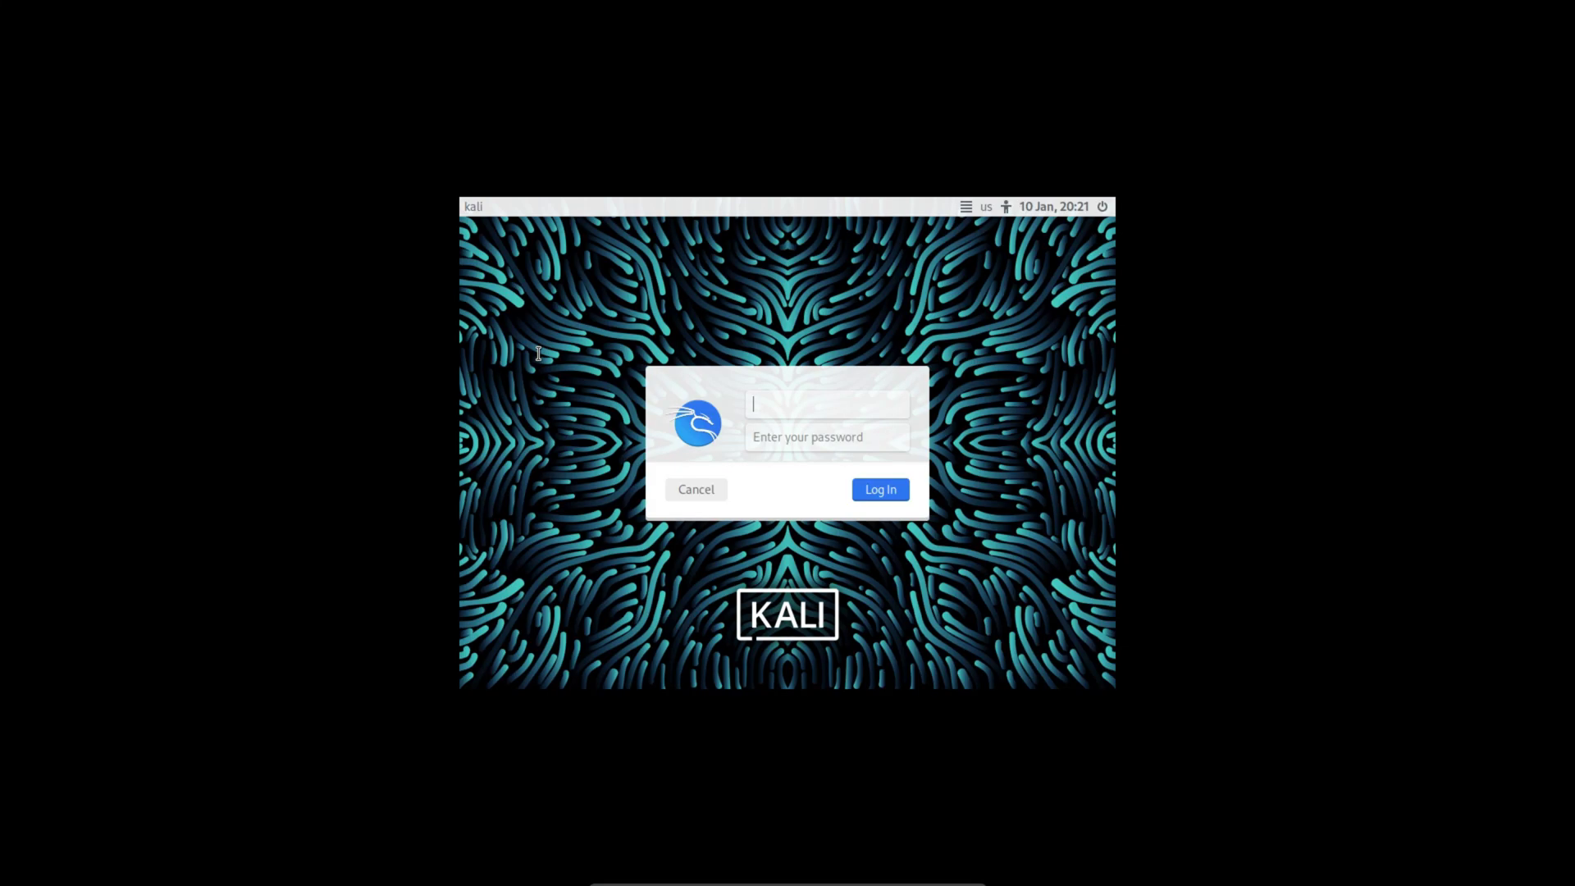
Log in to the Xfce desktop with the new user's username and password
{"action": "type", "text": "wahid"}
{"action": "key", "text": "Tab"}
{"action": "type", "text": "••••••••"}
{"action": "left_click", "coordinate": [892, 496]}
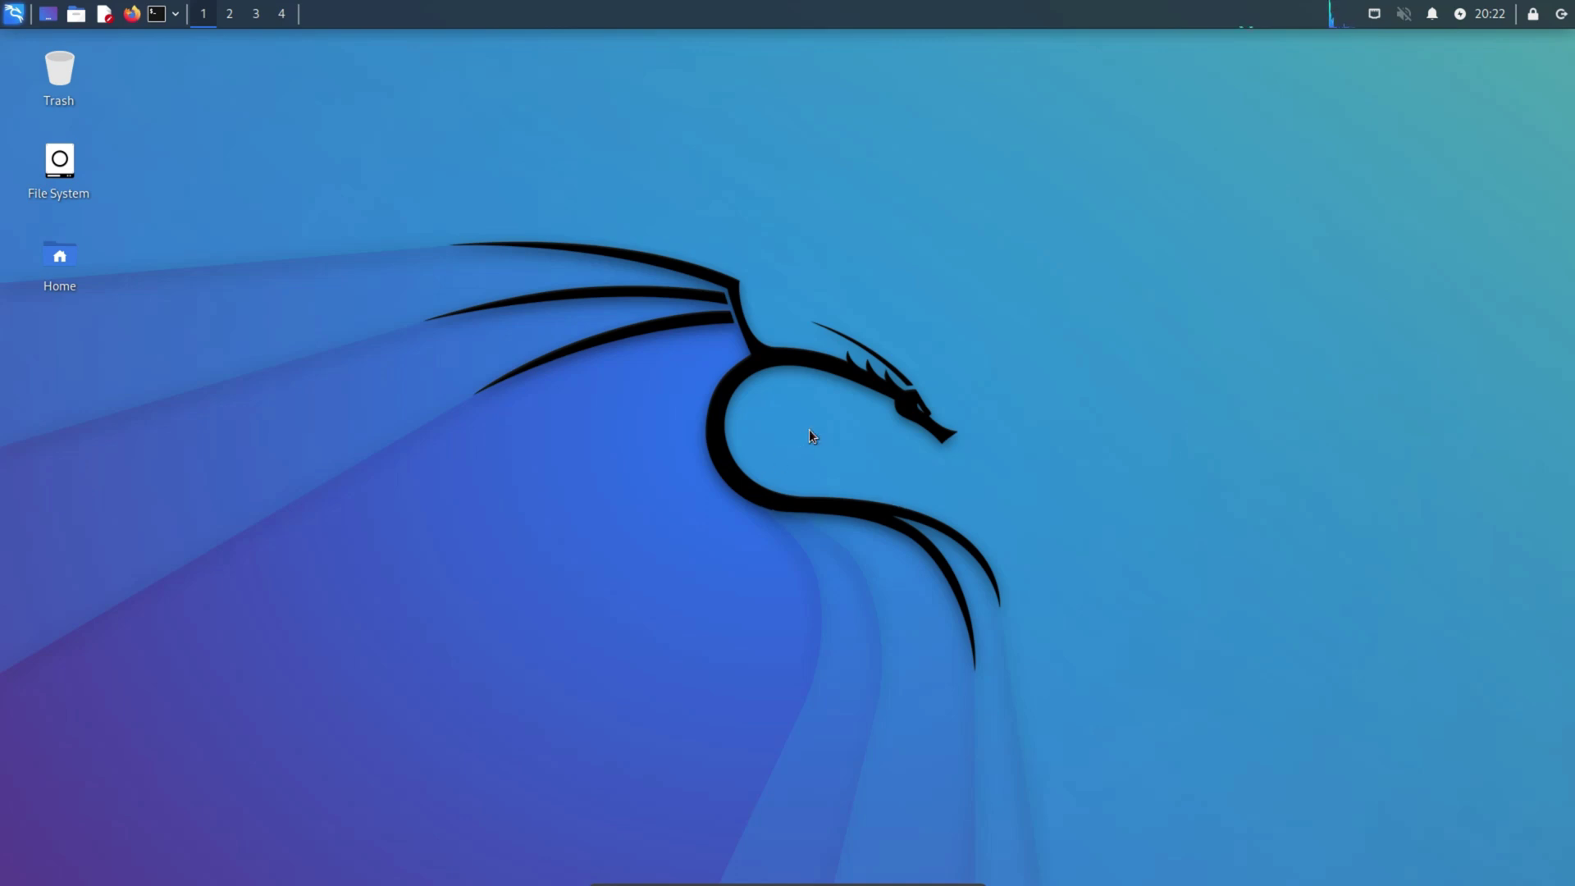
Shut down Kali from the panel's log-out and power options
{"action": "left_click", "coordinate": [14, 12]}
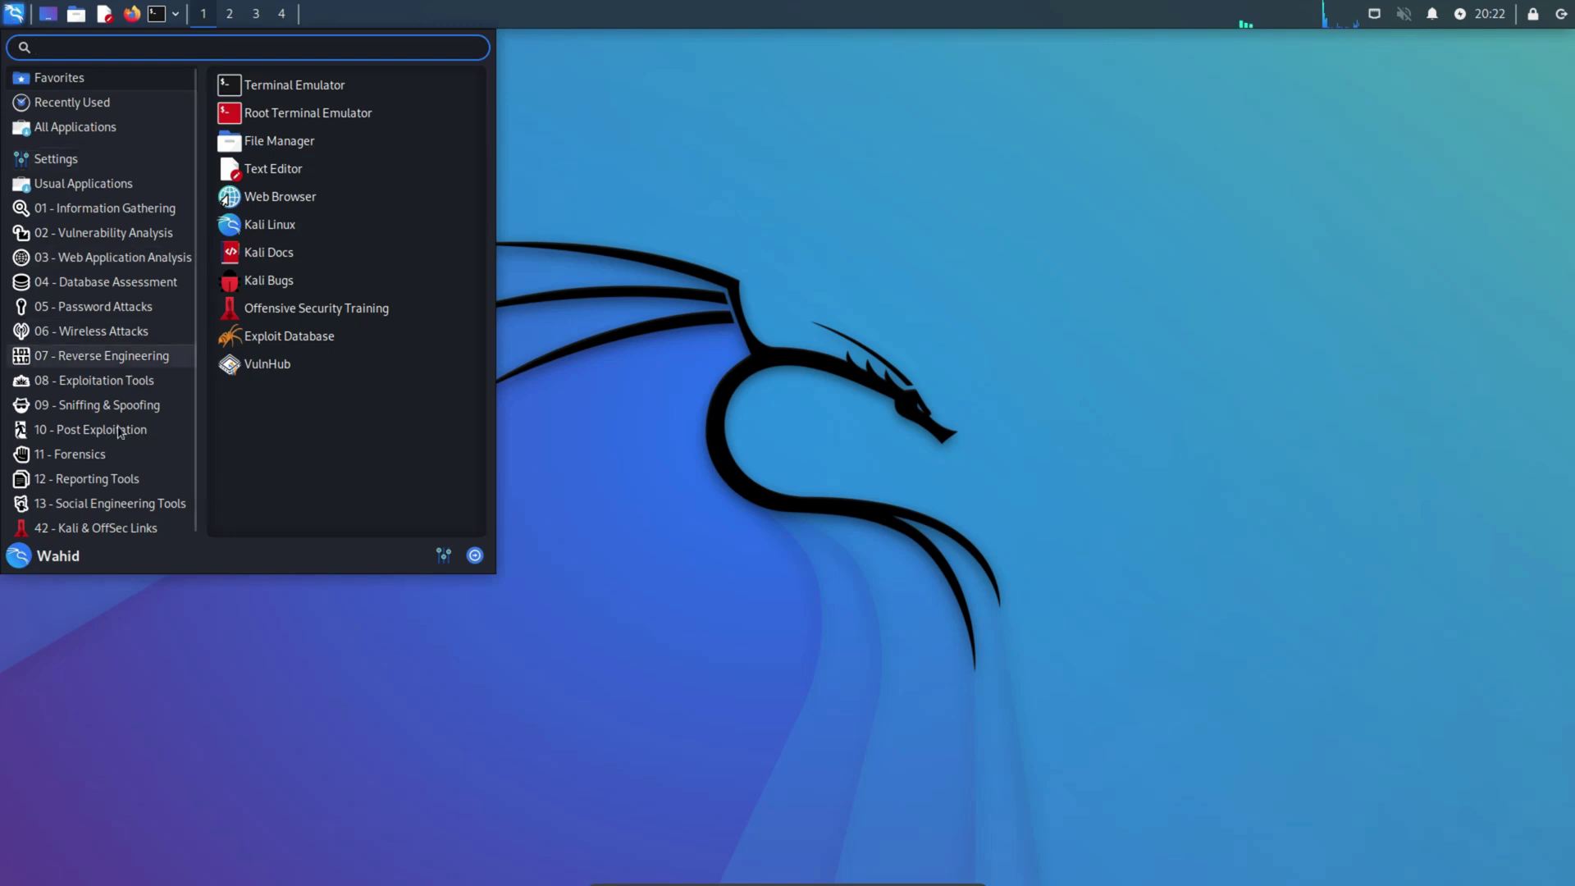
{"action": "left_click", "coordinate": [707, 603]}
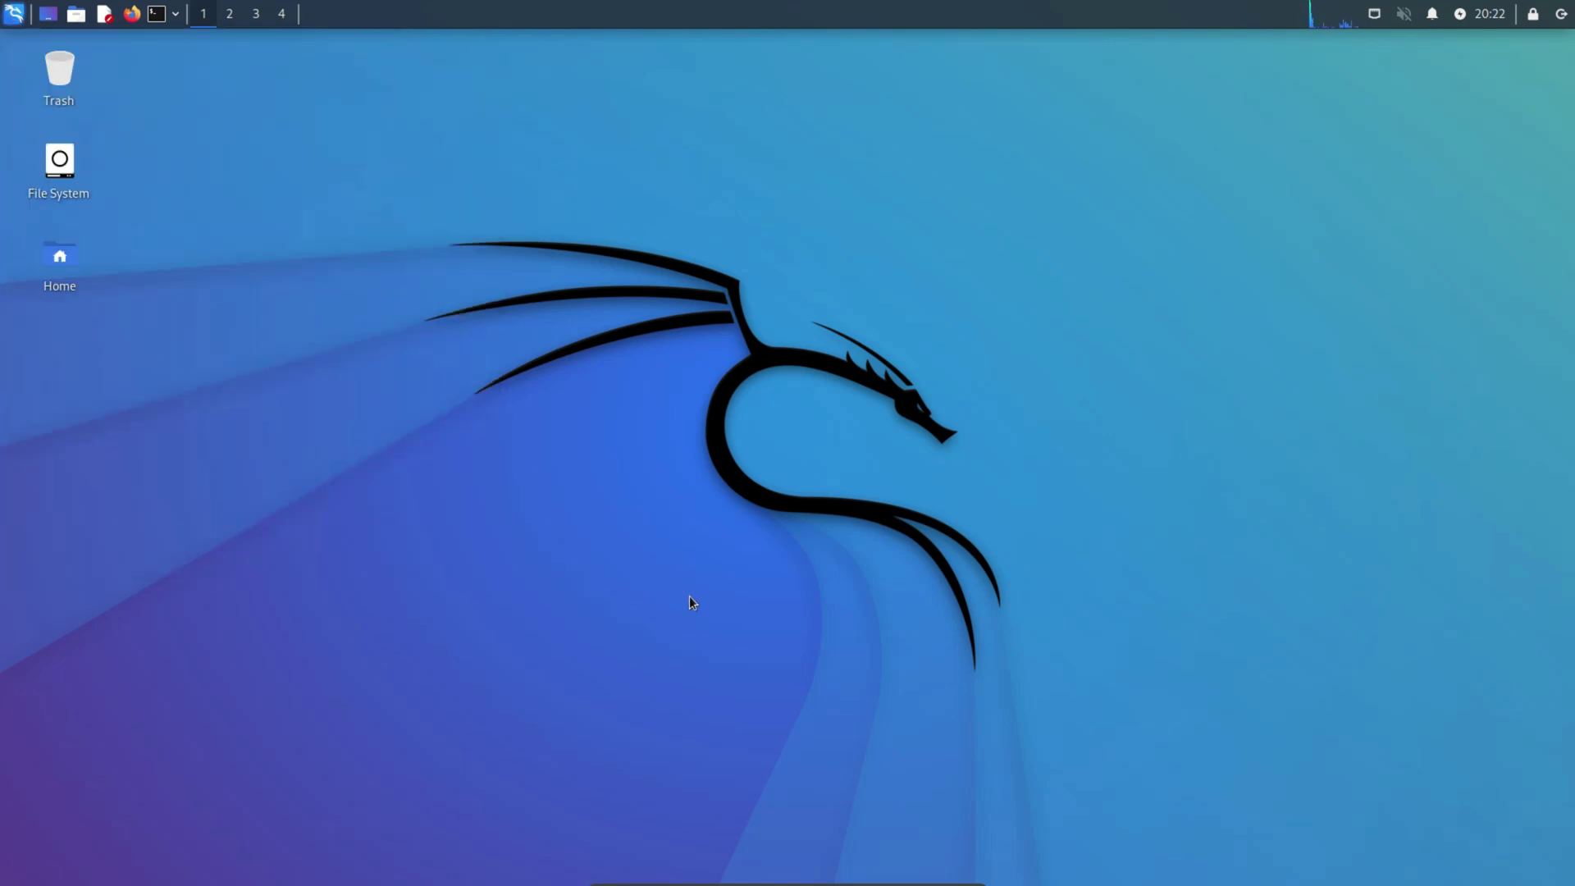
{"action": "left_click", "coordinate": [1562, 13]}
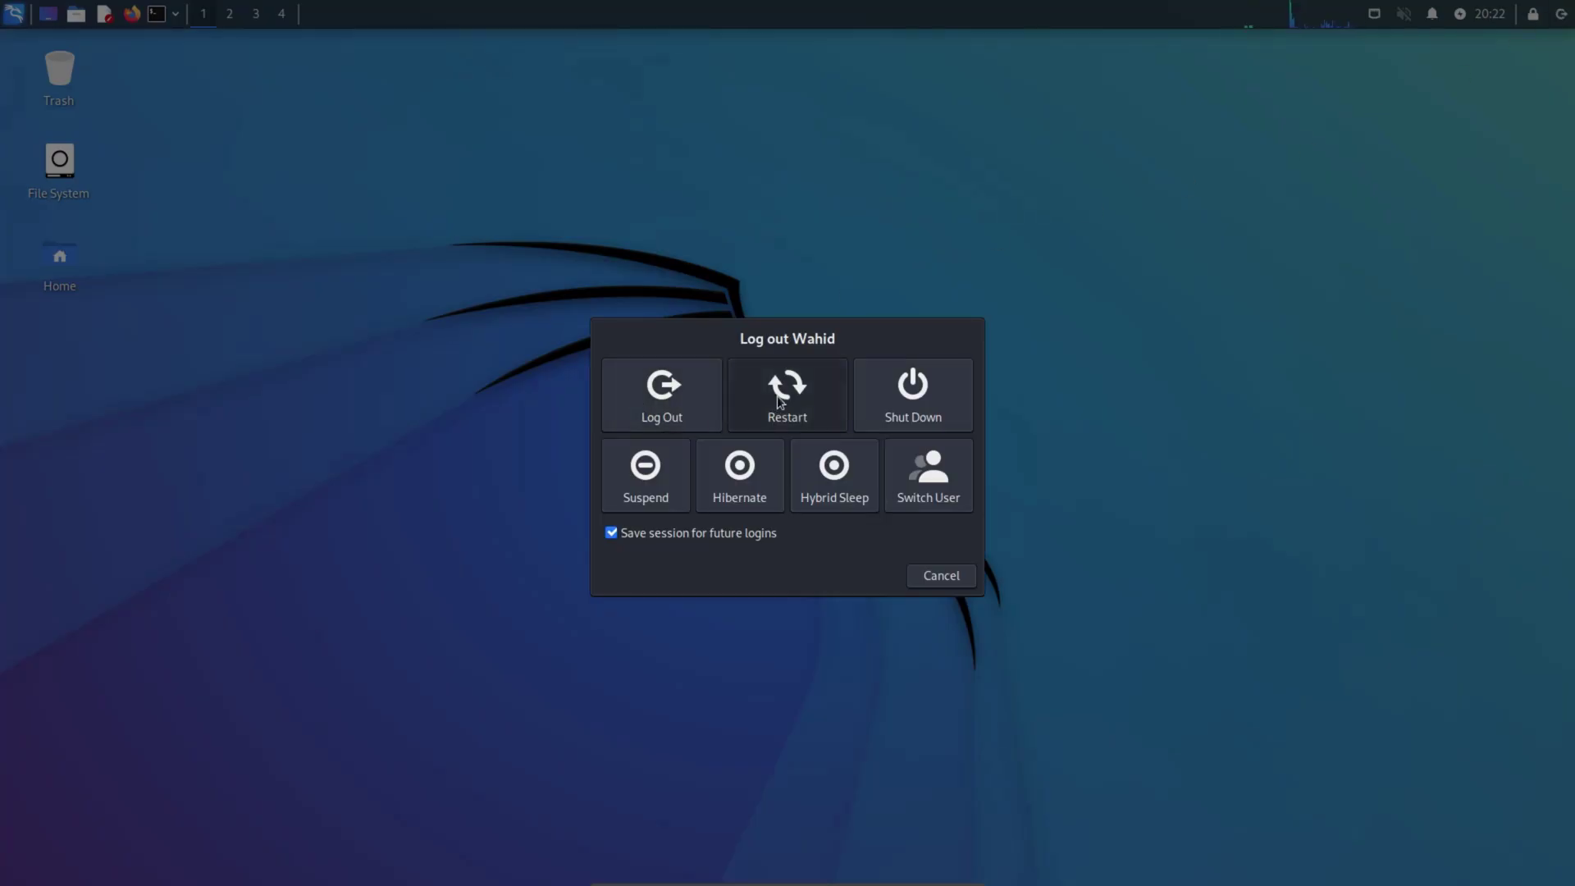
{"action": "left_click", "coordinate": [920, 399]}
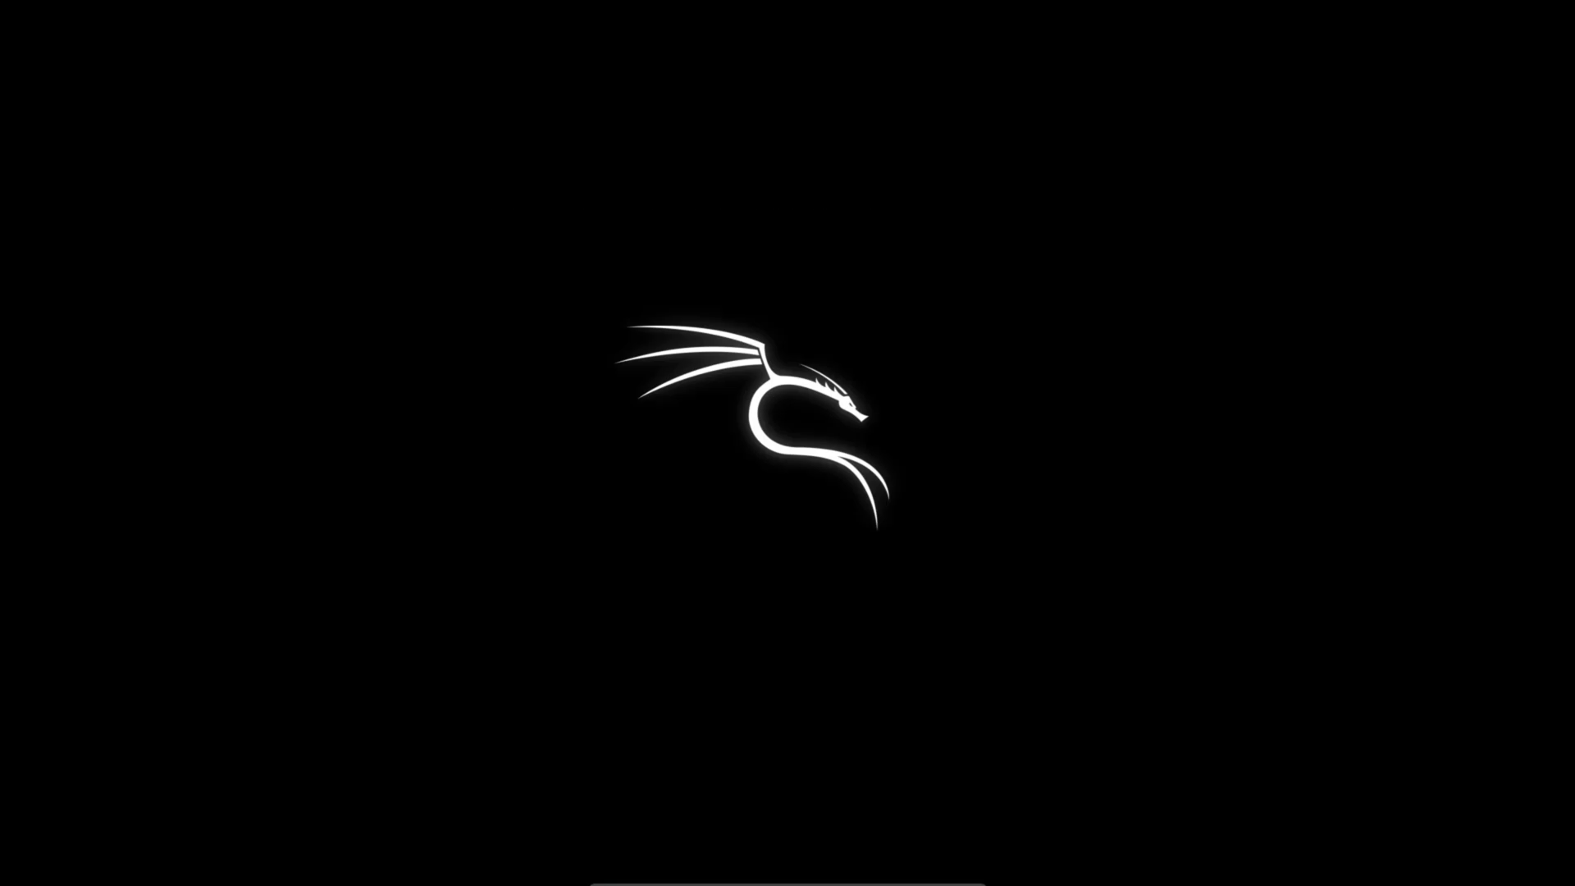